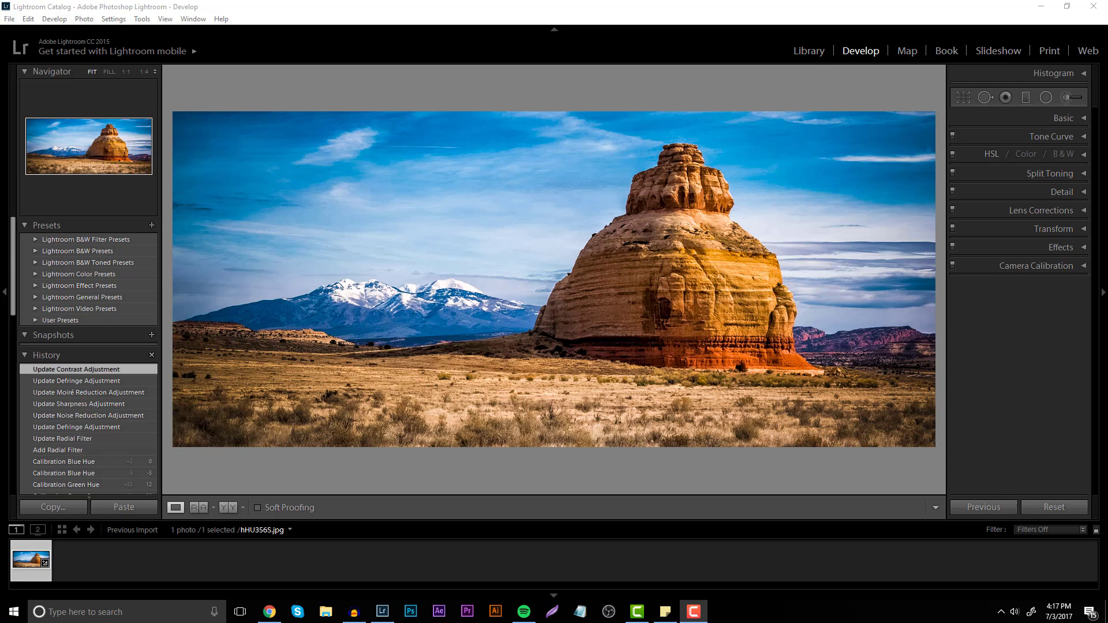
Compare the edited rock formation photo with its original, and view it in the Library module before returning to Develop
left_click(422, 467)
key("backslash")
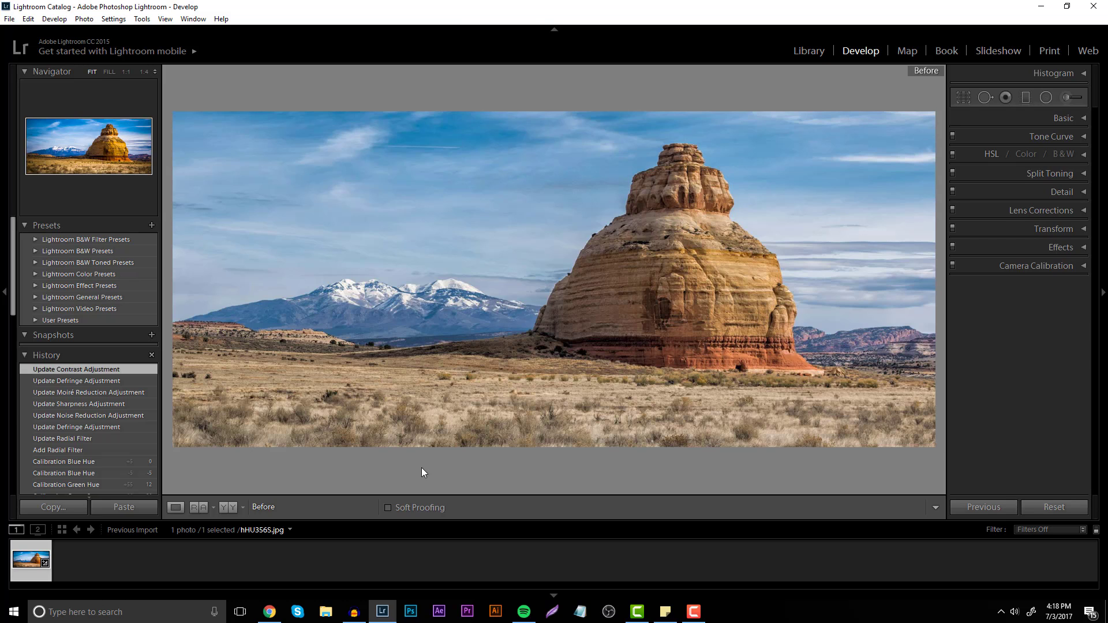
key("backslash")
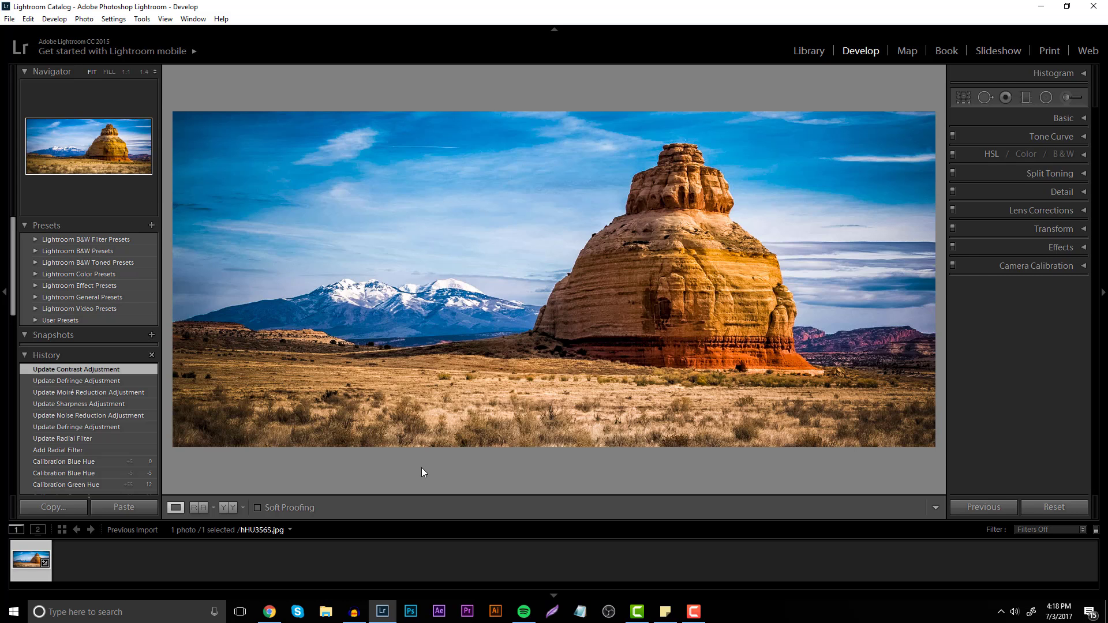
key("backslash")
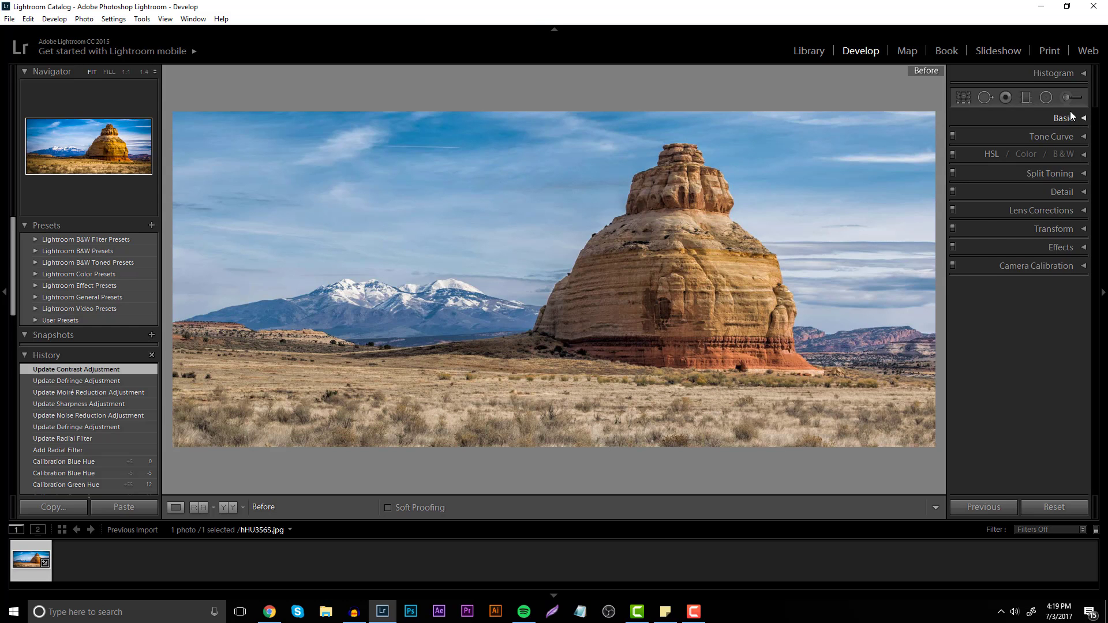
left_click(813, 51)
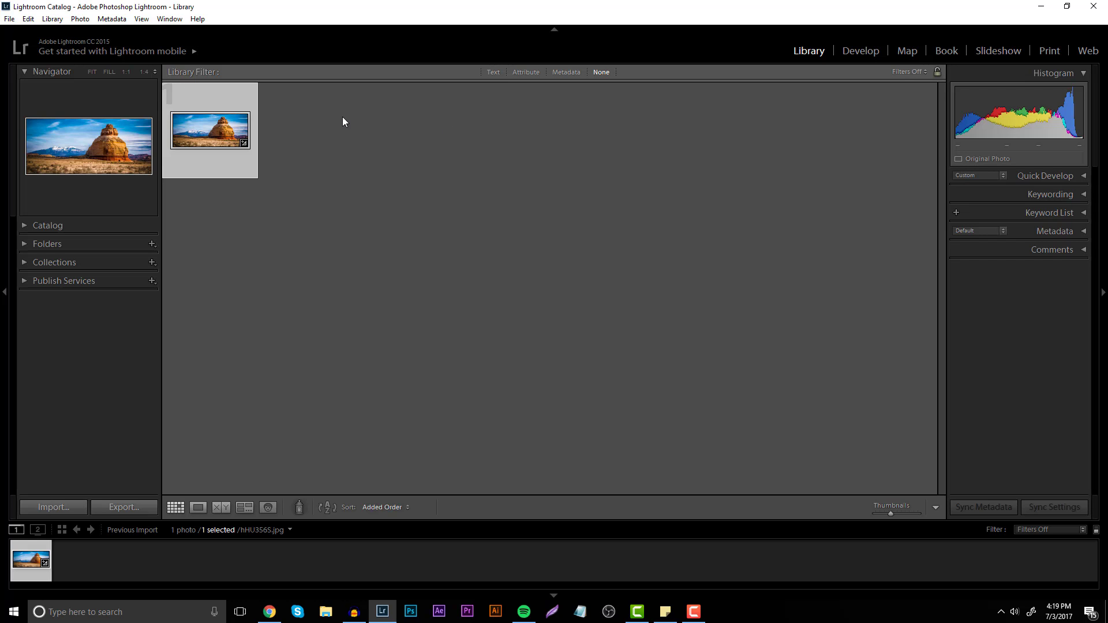
left_click(855, 52)
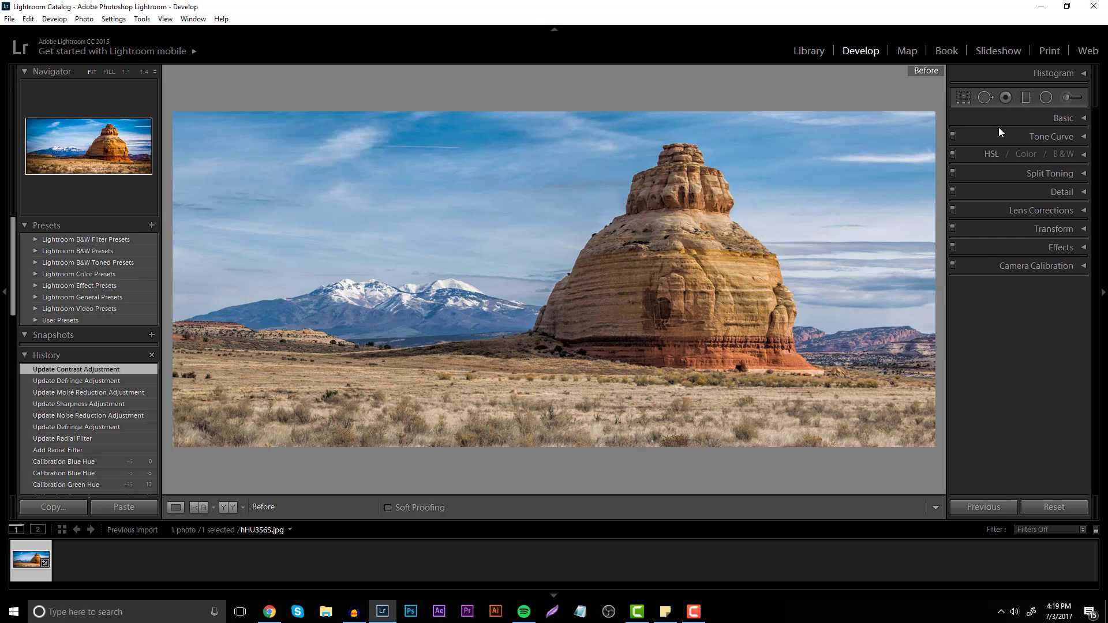
Return to the edited view and reset all of the photo's Develop adjustments
left_click(1085, 119)
left_click(1086, 119)
key("backslash")
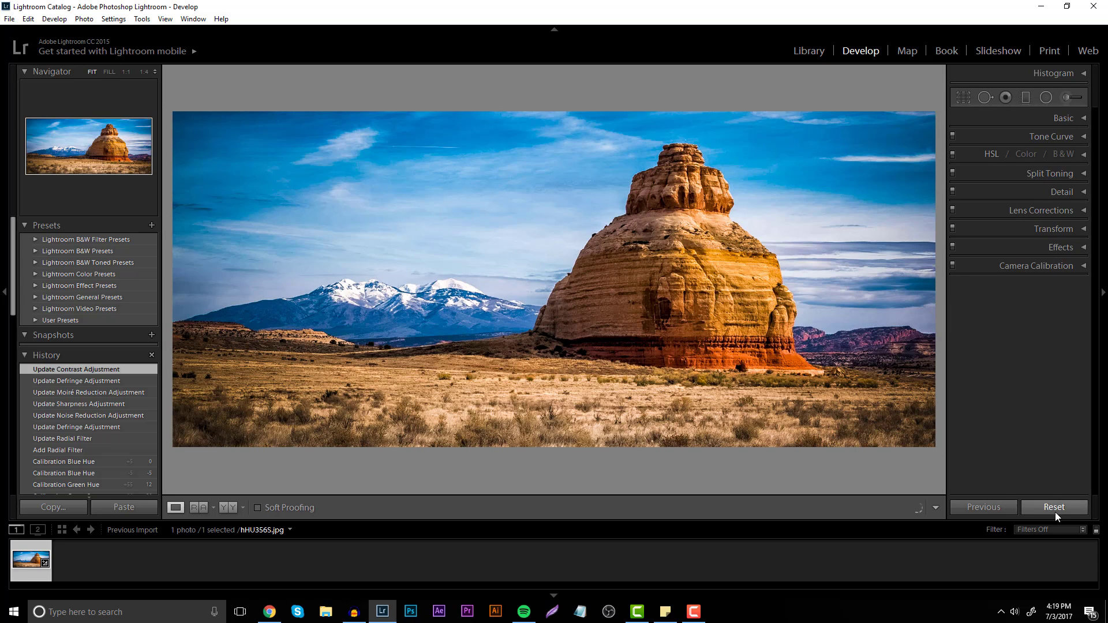
left_click(1058, 508)
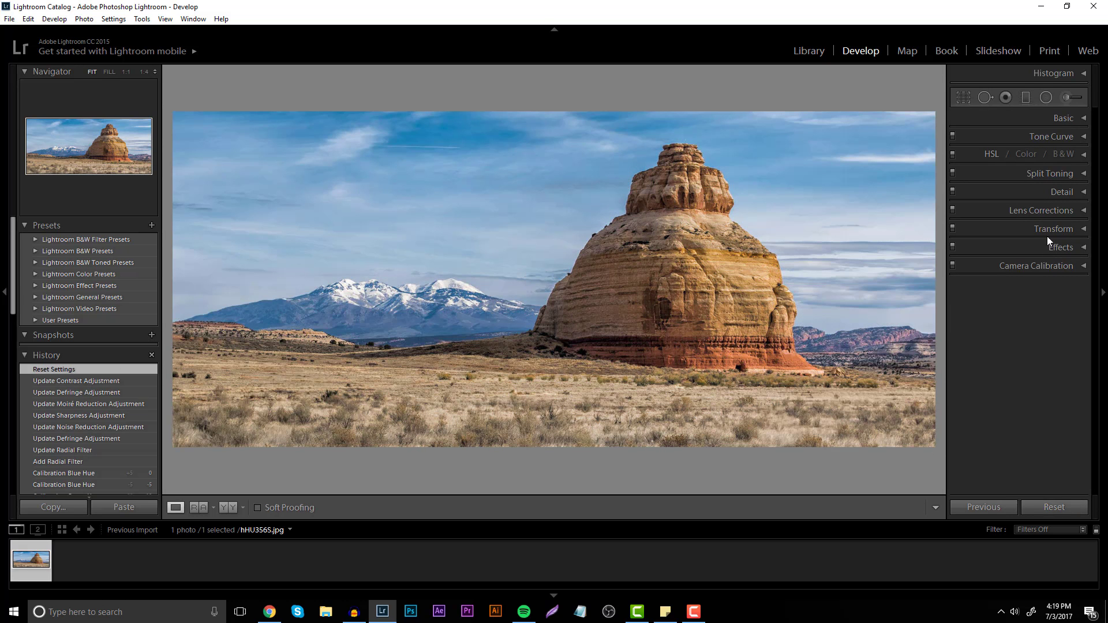
Try a Black & White treatment with contrast +69 and exposure +1.67, and reset the adjustments
left_click(1082, 119)
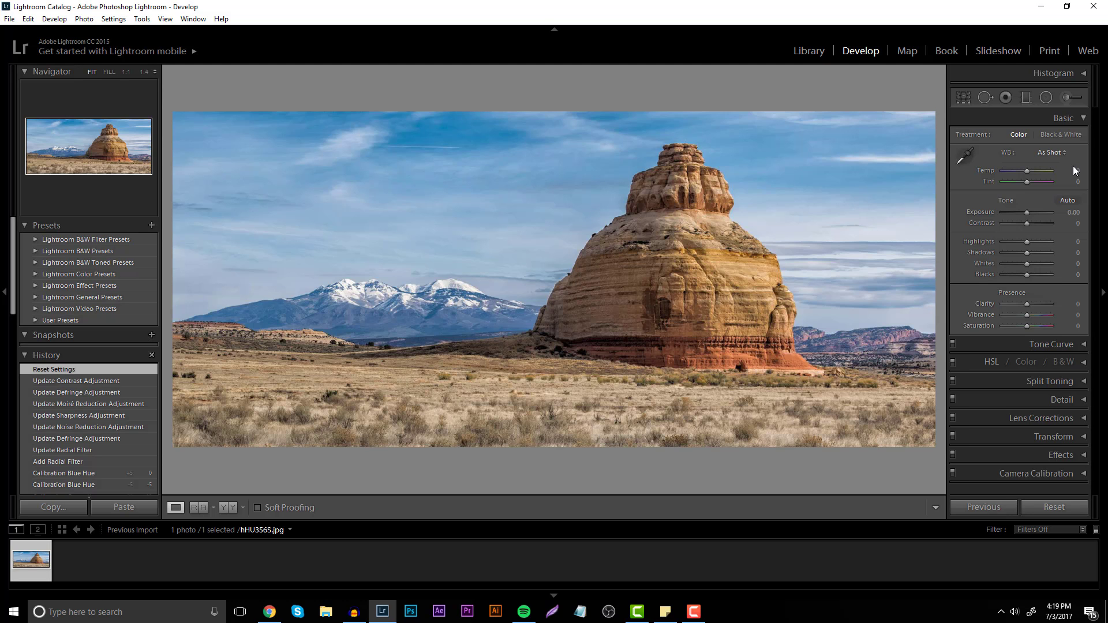
left_click(1071, 134)
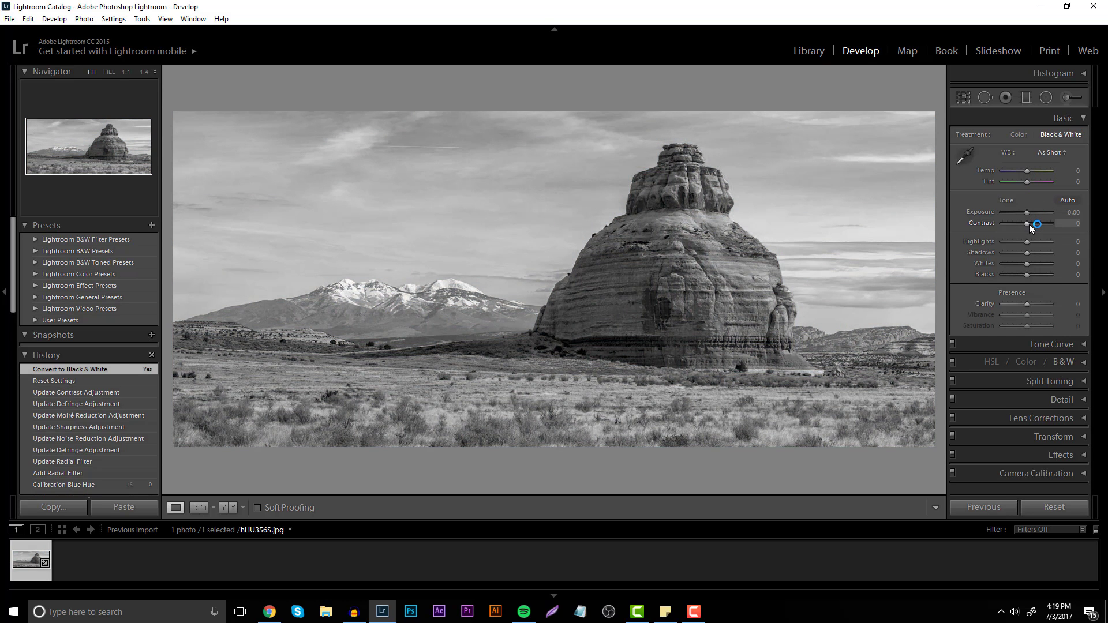
mouse_move(1041, 223)
left_mouse_down()
mouse_move(1050, 225)
mouse_move(1014, 213)
mouse_move(1045, 215)
mouse_move(1036, 218)
left_mouse_up()
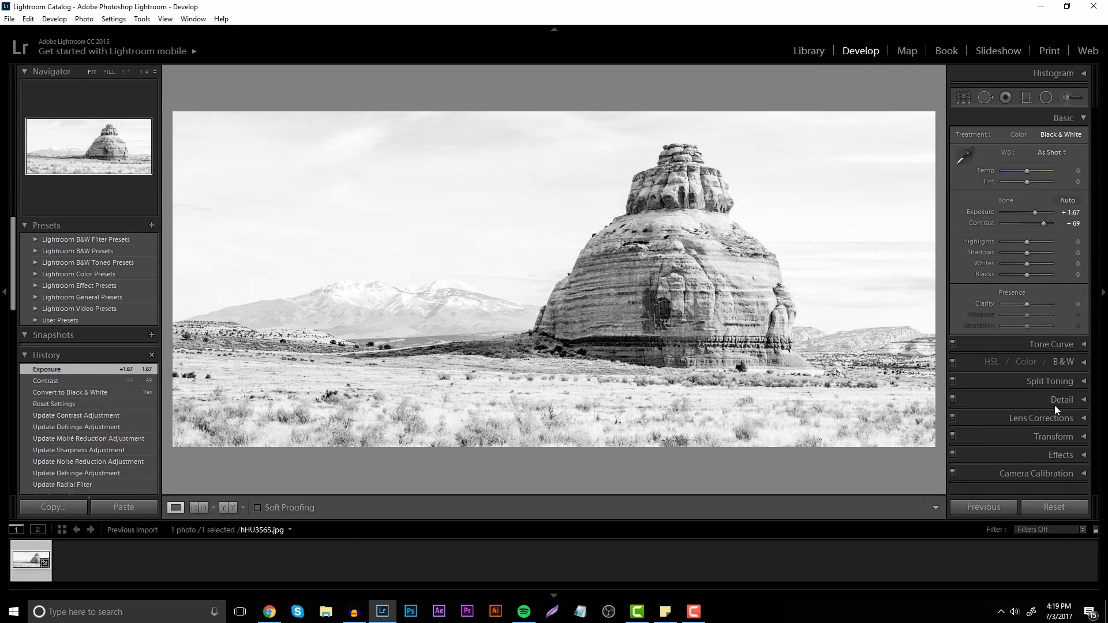
left_click(1052, 507)
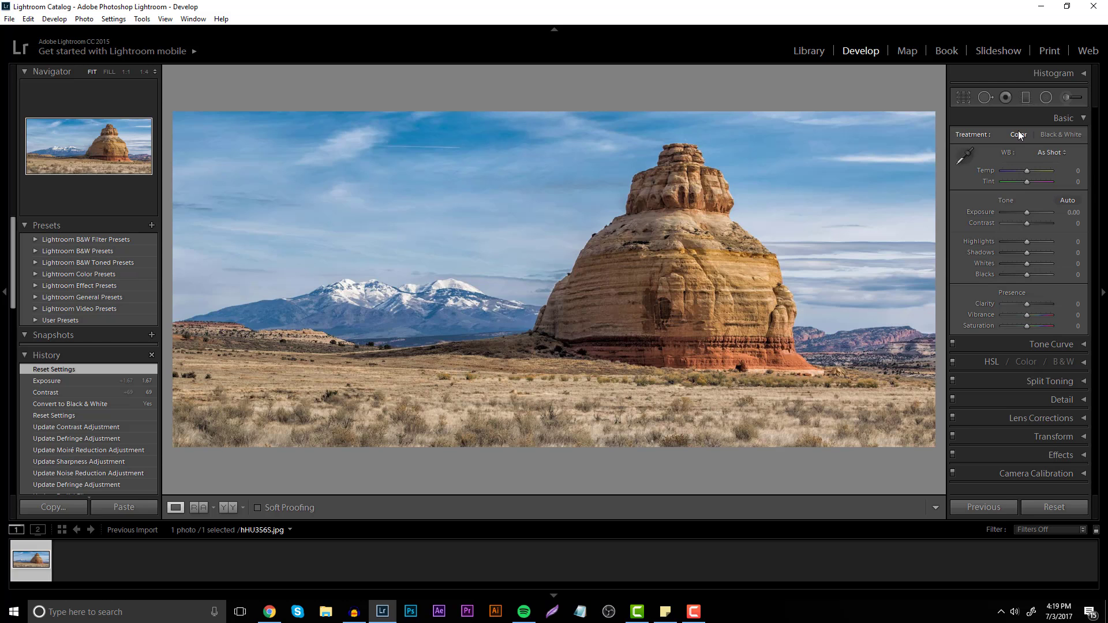
Warm the photo's white balance by setting the temperature to +5
left_click(1061, 154)
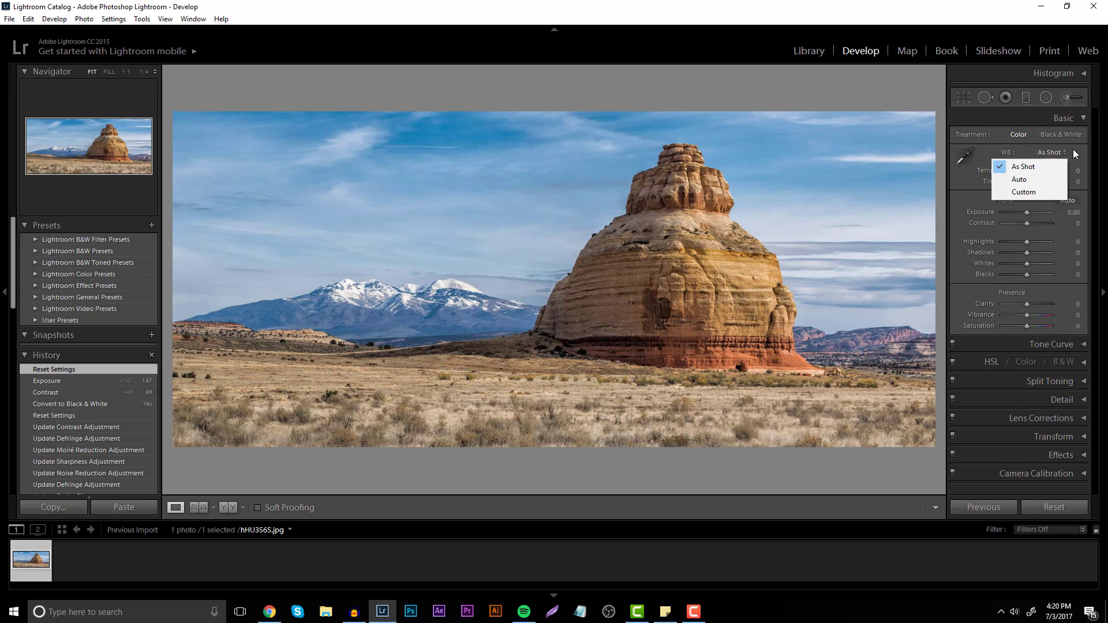
left_click(1072, 149)
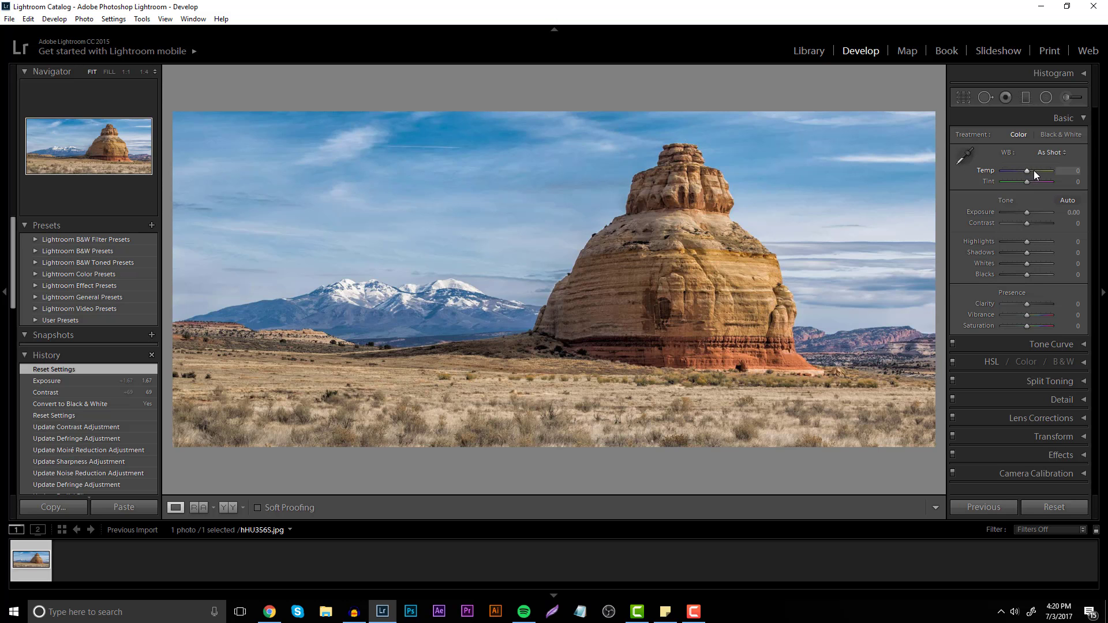
left_click_drag(1027, 171, 1029, 176)
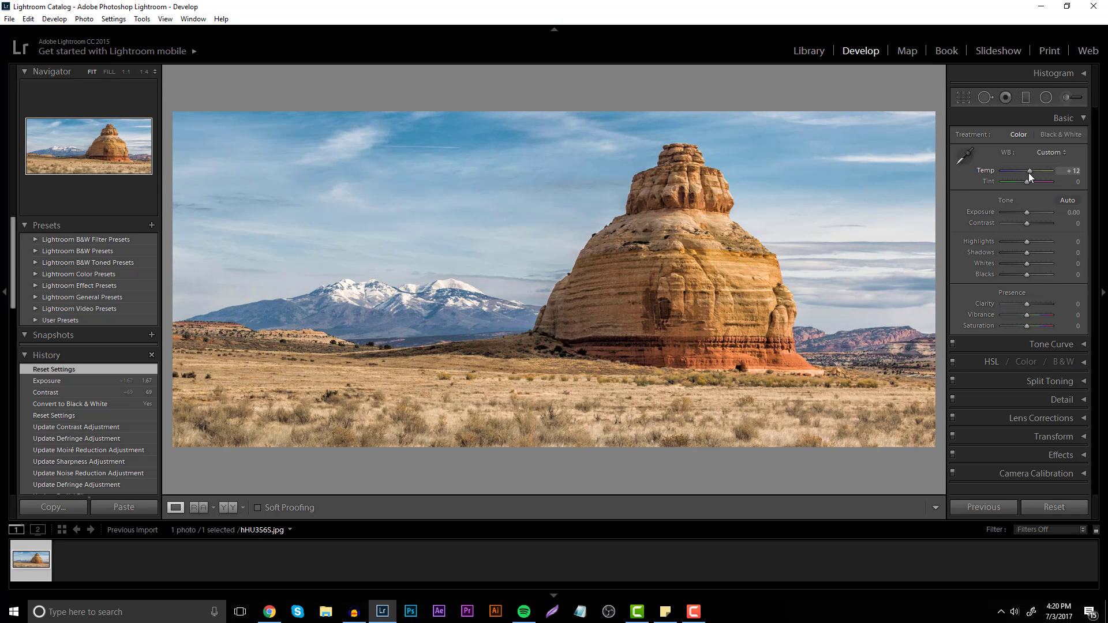
left_click_drag(1029, 174, 1027, 172)
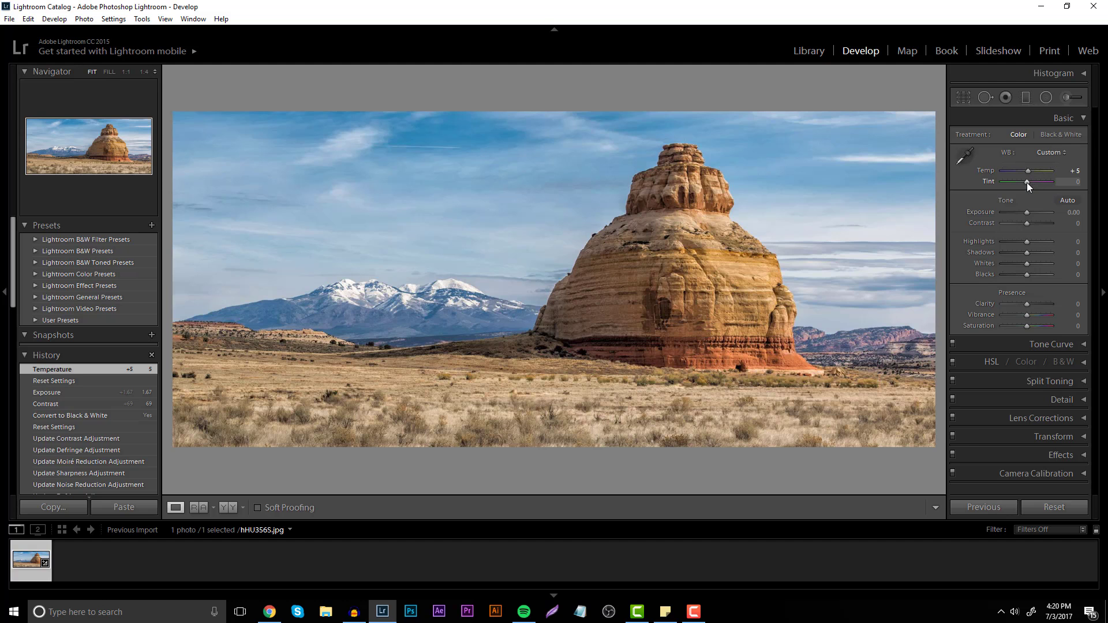
left_click_drag(1031, 183, 1023, 179)
Set the exposure to +0.24 and the contrast to +24, and compare the photo with its original
left_click_drag(1027, 214, 1030, 214)
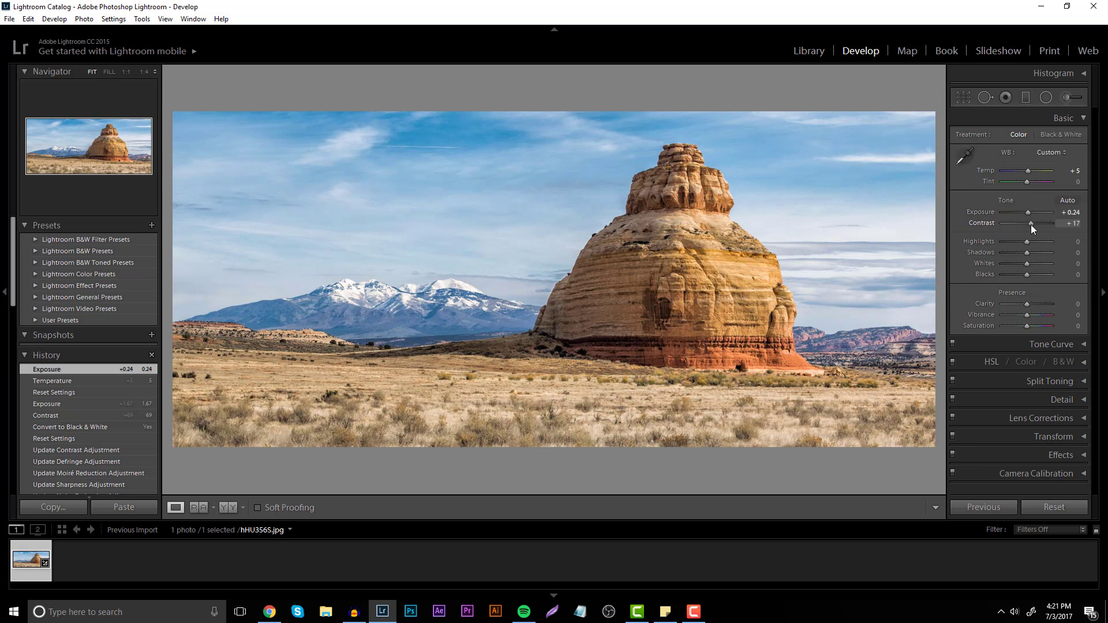
mouse_move(1031, 224)
left_mouse_down()
mouse_move(1044, 223)
mouse_move(1024, 224)
mouse_move(1034, 222)
left_mouse_up()
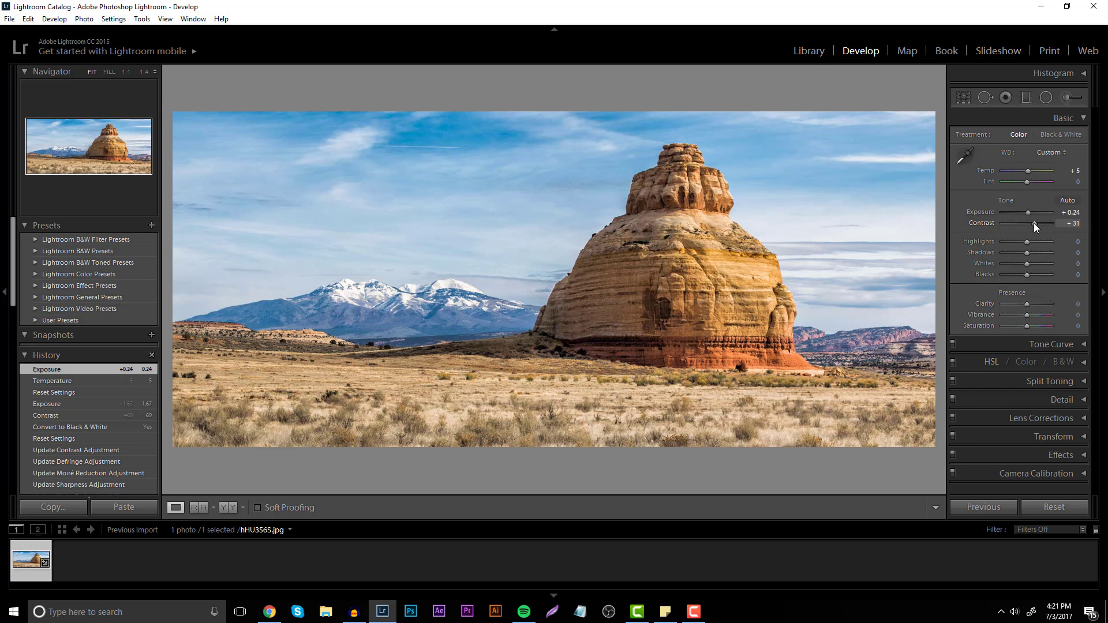
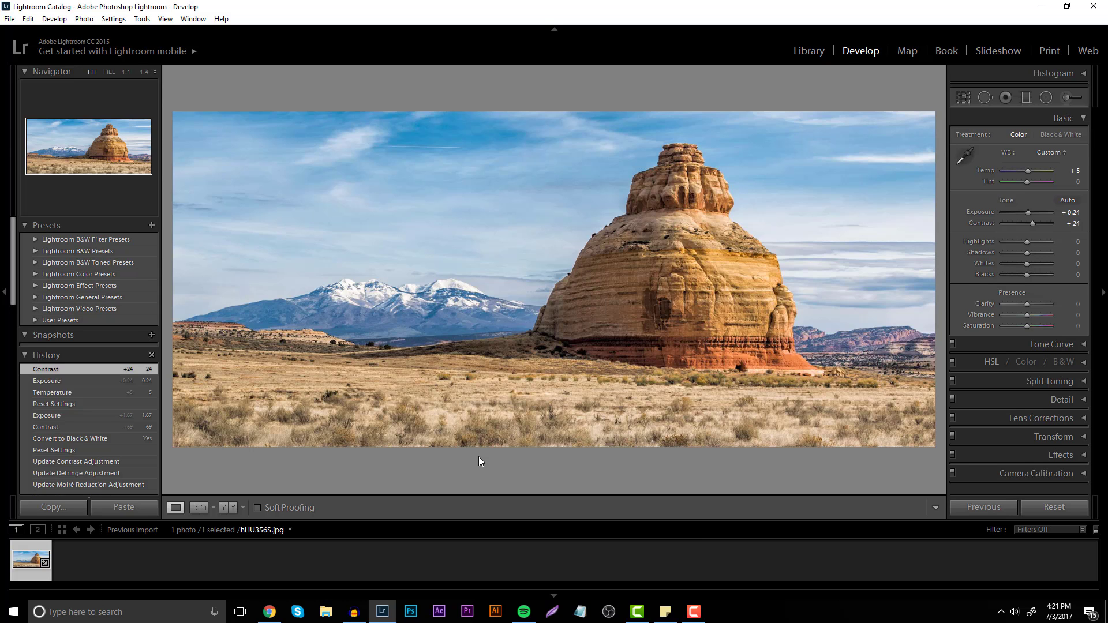
key("backslash")
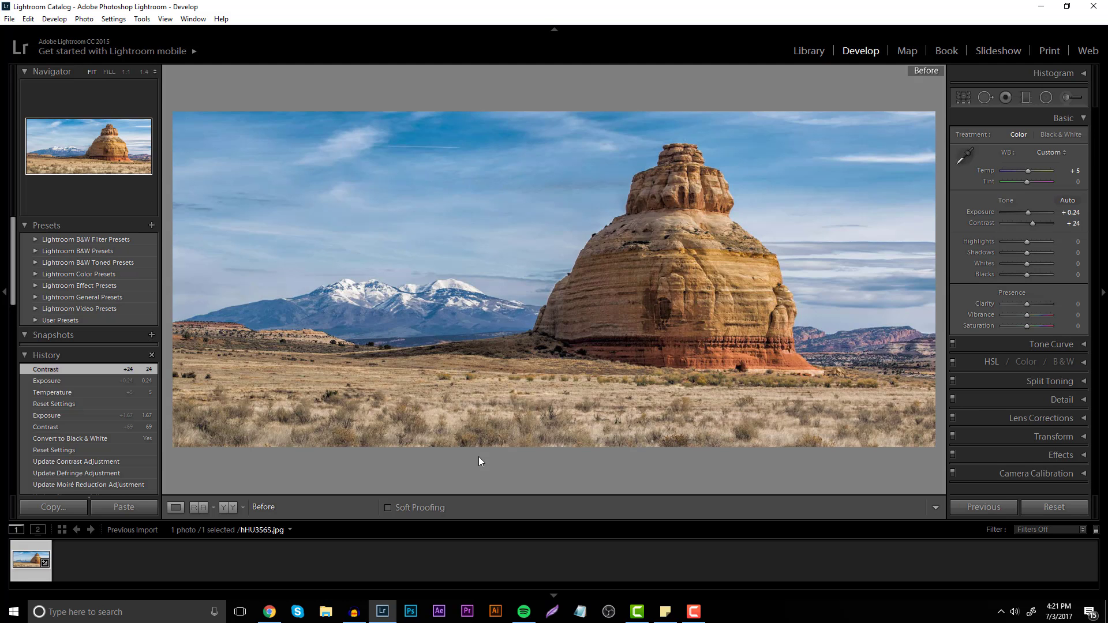
key("backslash")
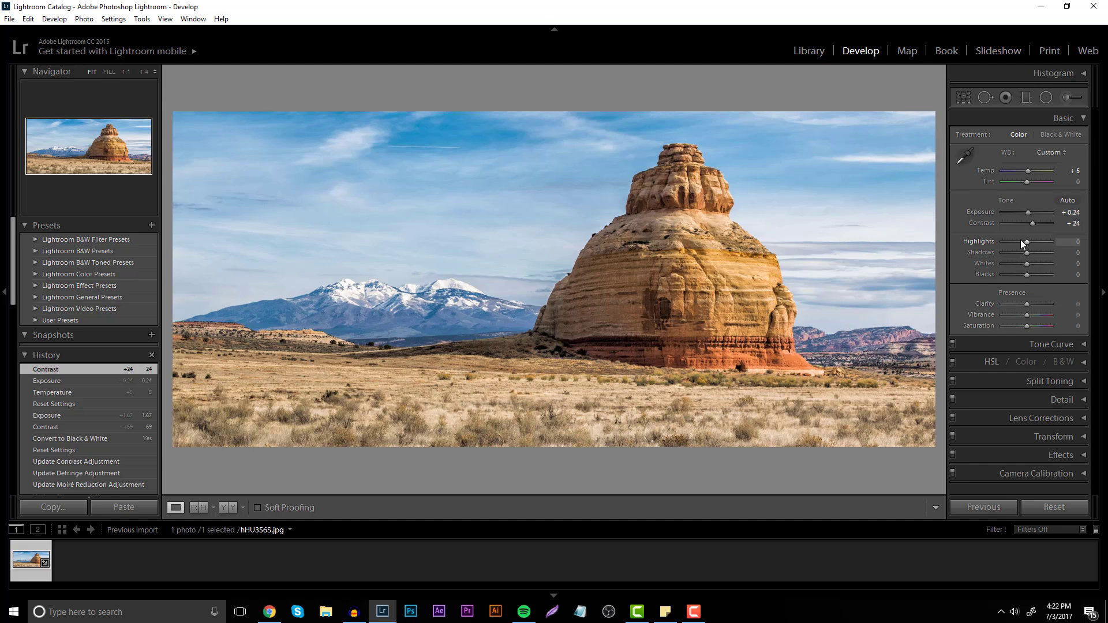
Adjust the basic tones to highlights -12, shadows -12, whites +33 and blacks -17, checking against the original
mouse_move(1034, 241)
left_mouse_down()
mouse_move(1012, 245)
mouse_move(1025, 245)
left_mouse_up()
left_click_drag(1026, 244, 1022, 244)
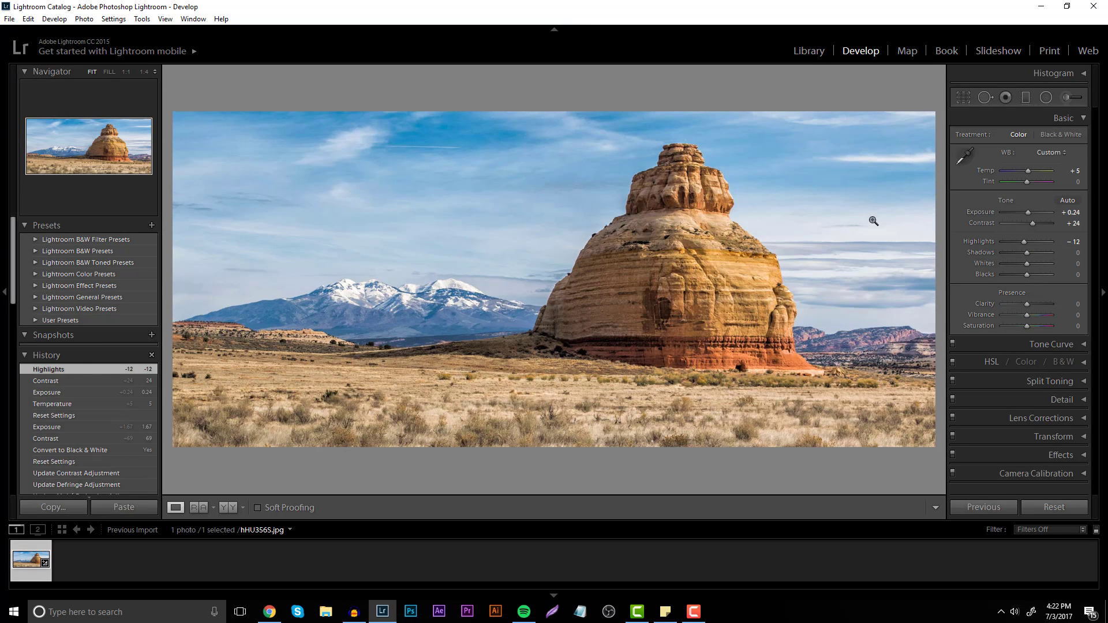
mouse_move(1030, 254)
left_mouse_down()
mouse_move(1017, 254)
mouse_move(1041, 263)
mouse_move(996, 262)
mouse_move(1047, 264)
mouse_move(1033, 263)
left_mouse_up()
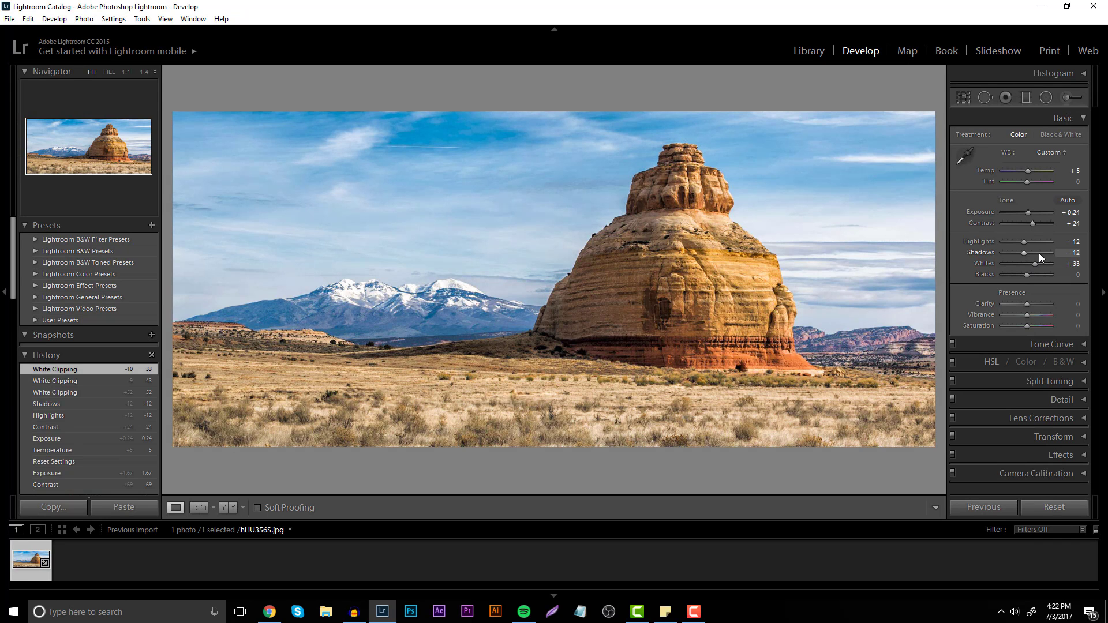
key("backslash")
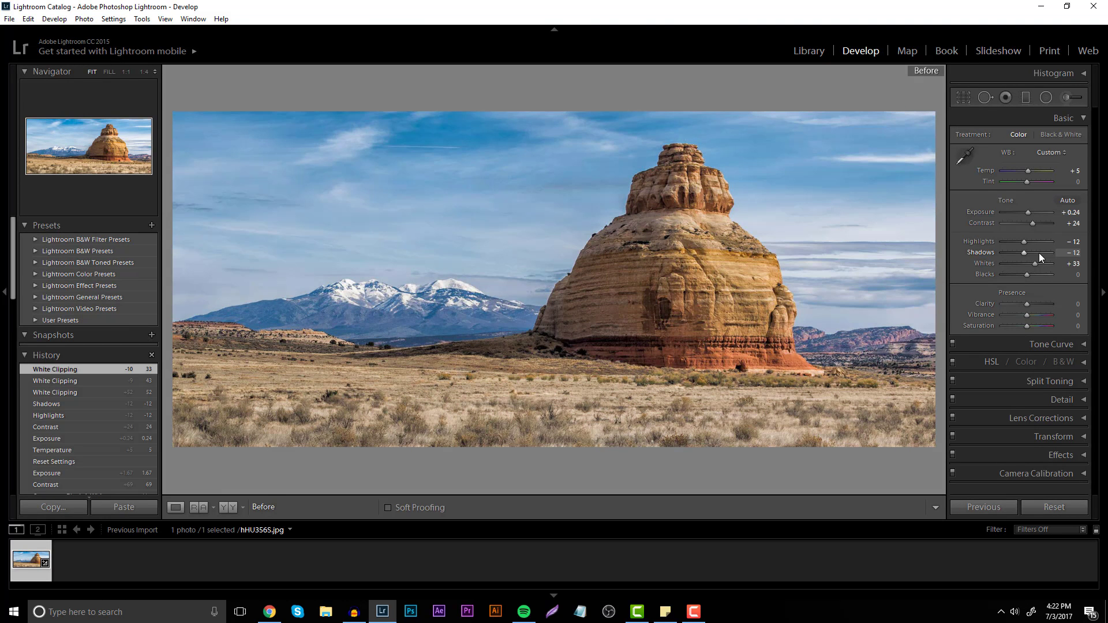
key("backslash")
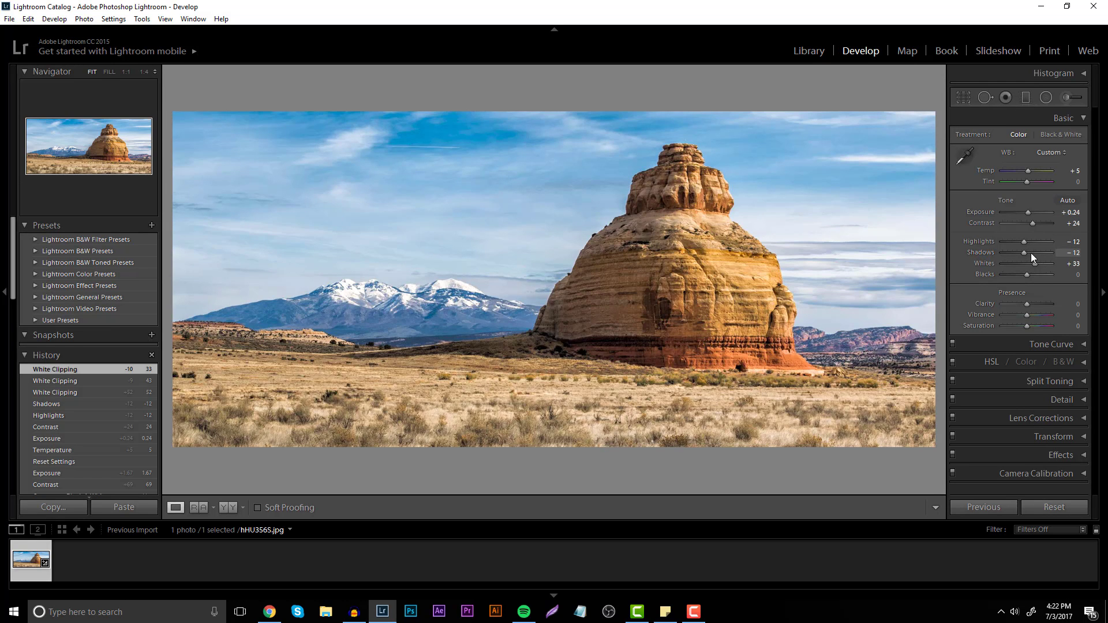
left_click_drag(1034, 274, 1024, 275)
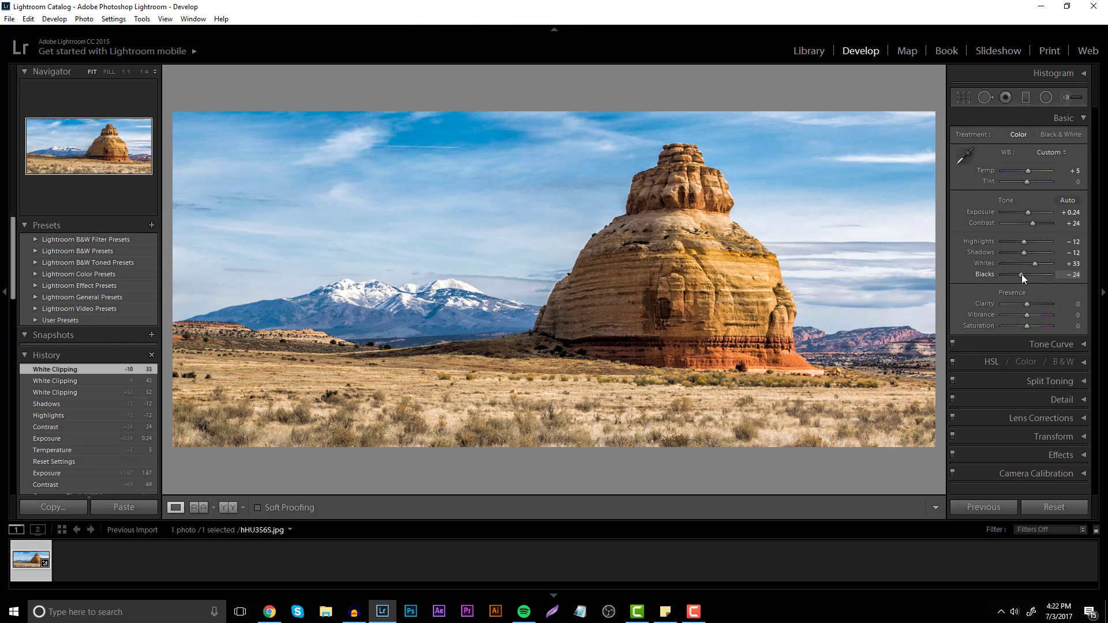
left_click_drag(1024, 275, 1024, 275)
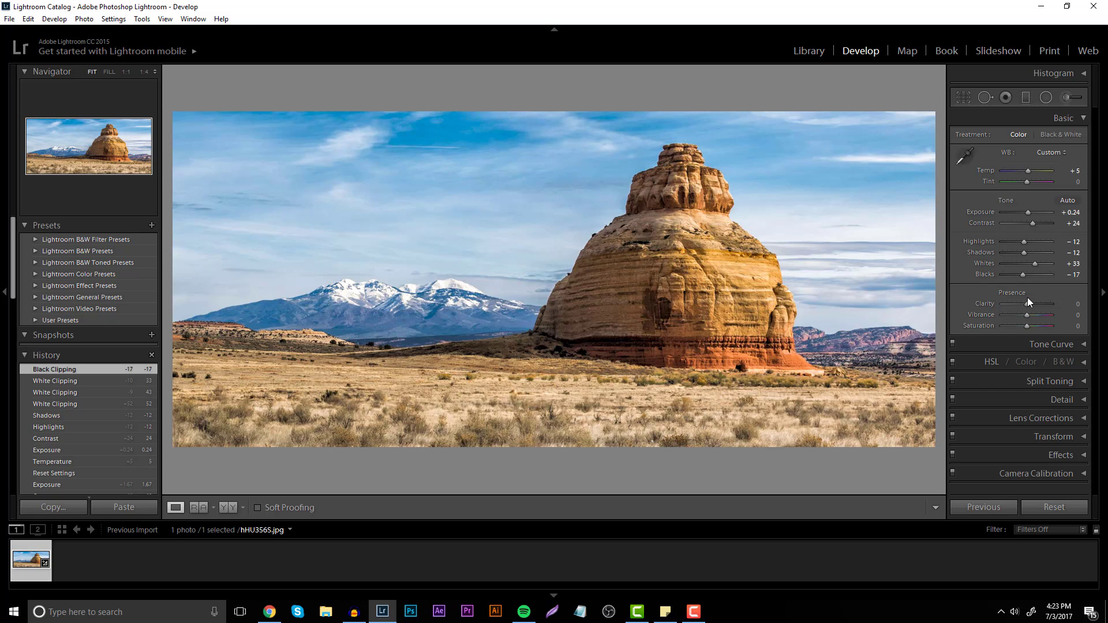
Set the presence values to clarity +2, vibrance +17 and saturation -2
mouse_move(1026, 302)
left_mouse_down()
mouse_move(1059, 303)
mouse_move(992, 311)
mouse_move(1030, 305)
left_mouse_up()
left_click_drag(1026, 306, 1026, 307)
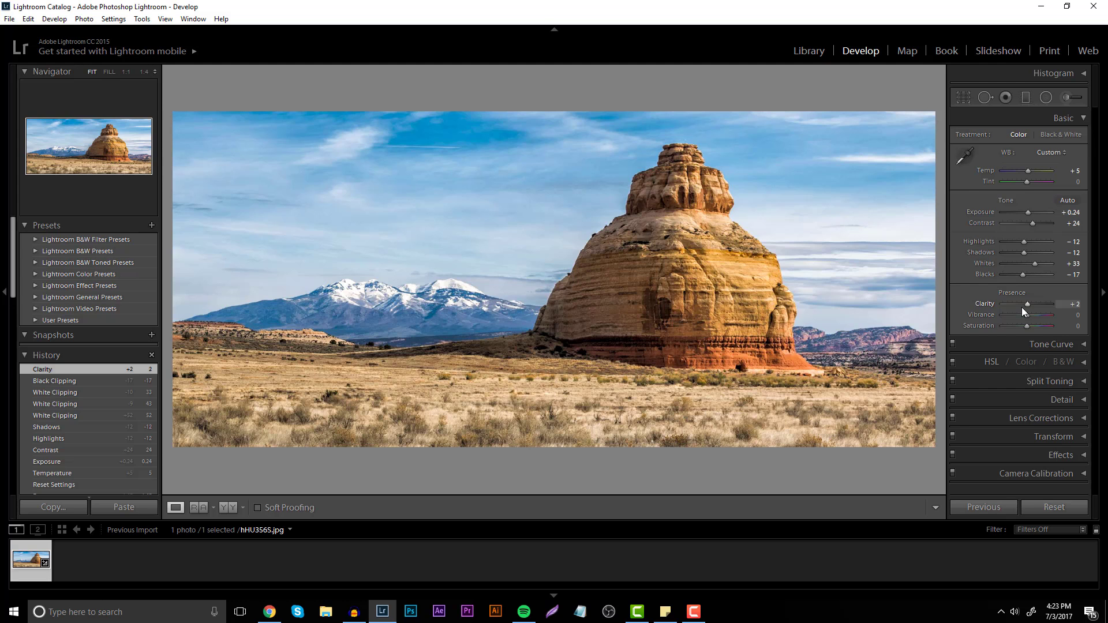
mouse_move(1026, 315)
left_mouse_down()
mouse_move(1040, 313)
mouse_move(1023, 328)
mouse_move(1030, 316)
left_mouse_up()
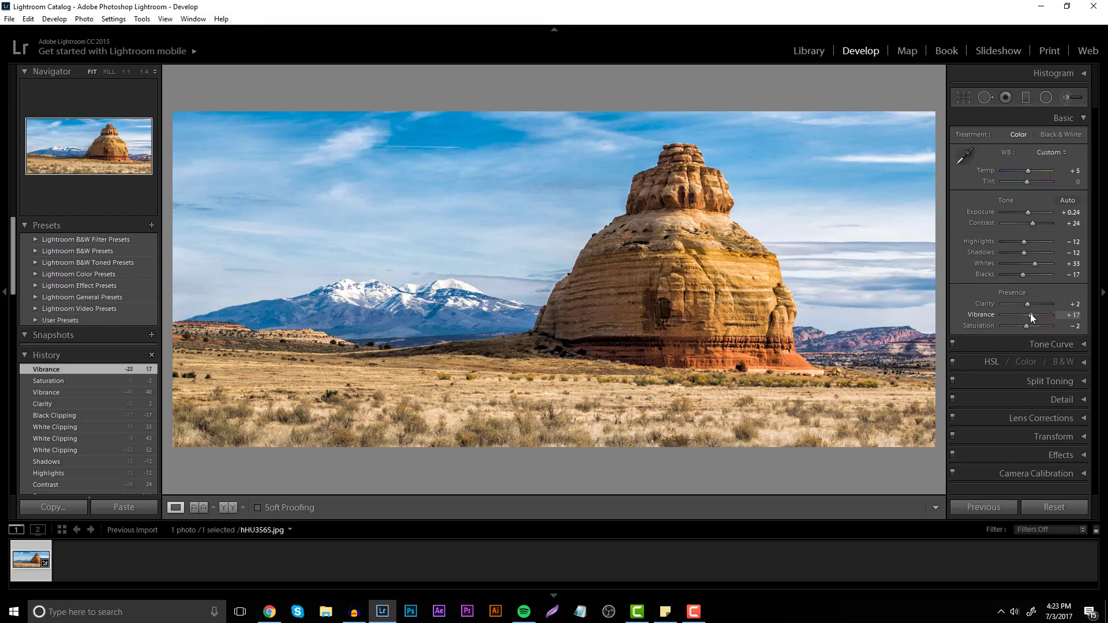
Compare the photo with its original, and set vibrance to +7 and saturation to 0
key("backslash")
key("backslash")
key("backslash")
key("backslash")
key("backslash")
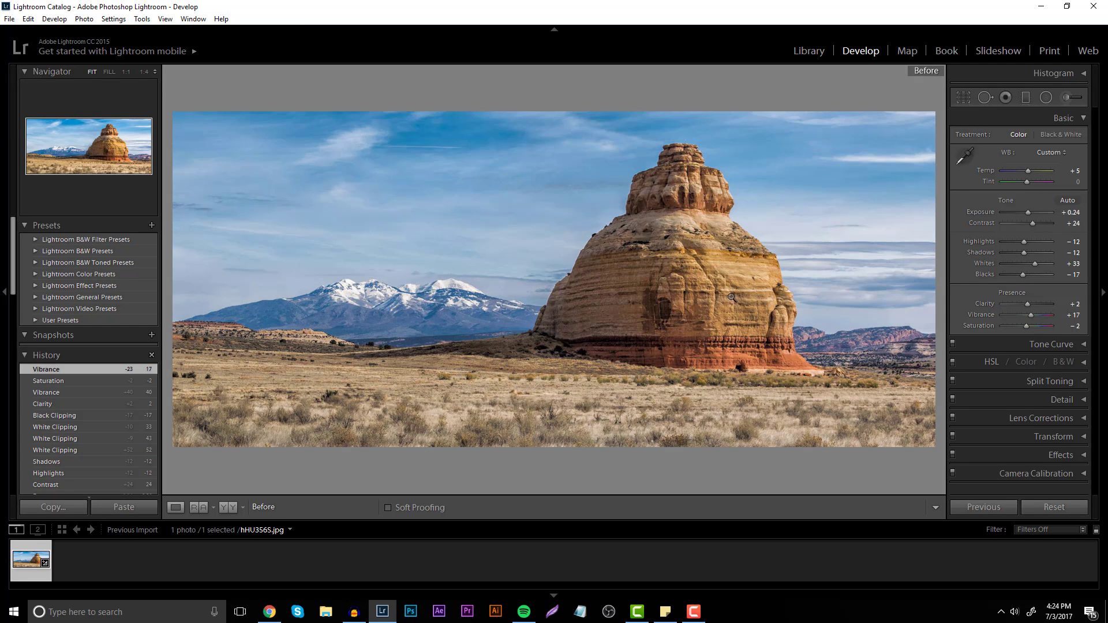
key("backslash")
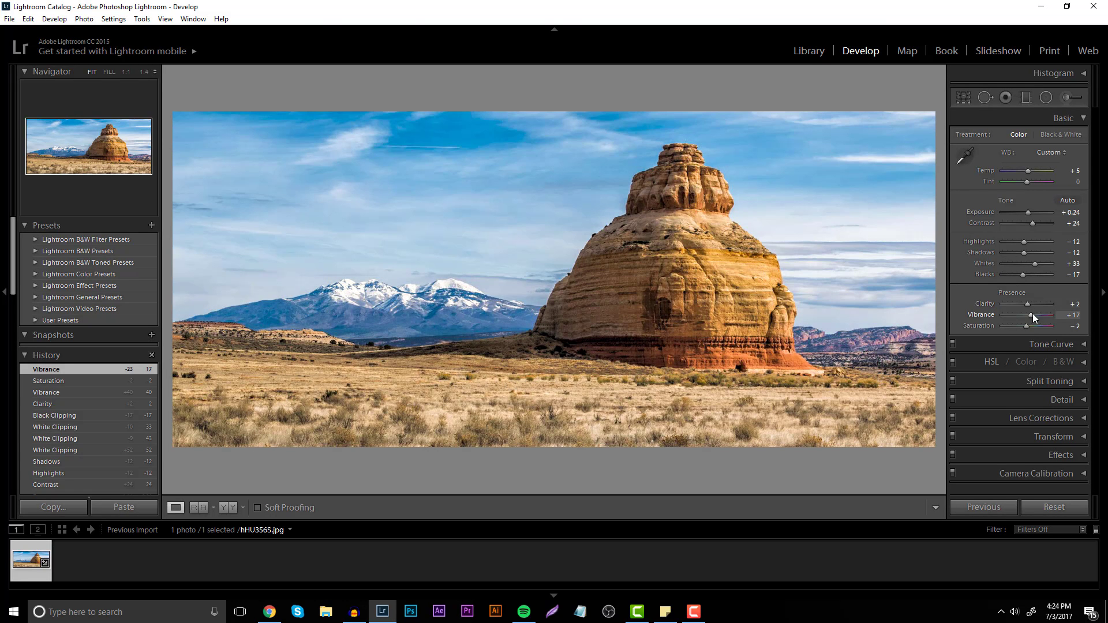
left_click_drag(1030, 314, 1028, 327)
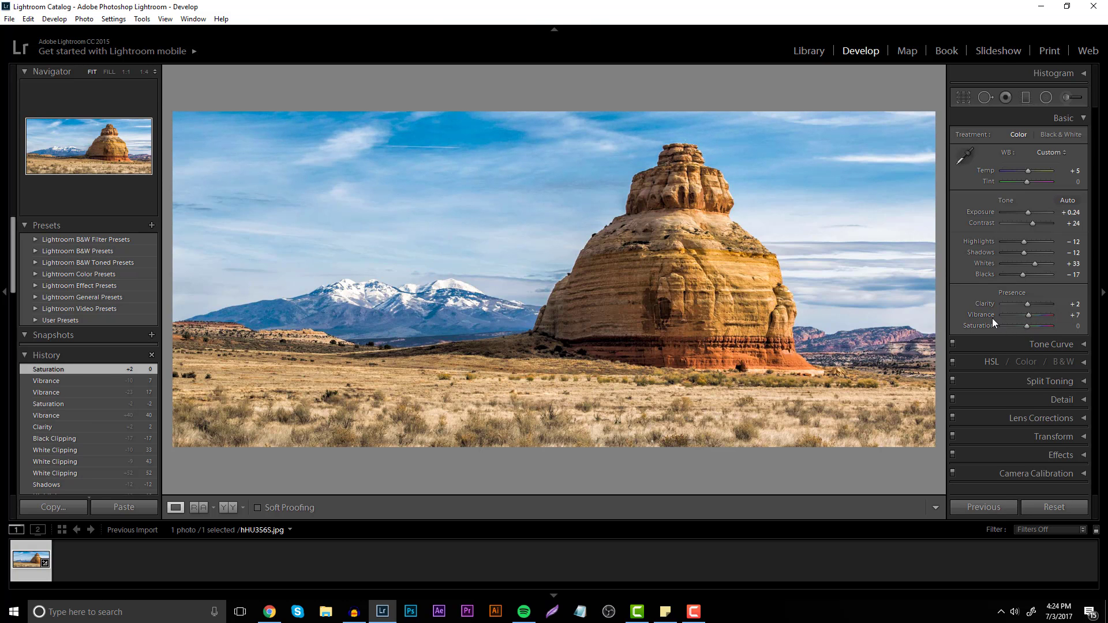
Adjust the tone curve regions to highlights +7, lights +13 and darks -7
left_click(1083, 118)
left_click(1085, 139)
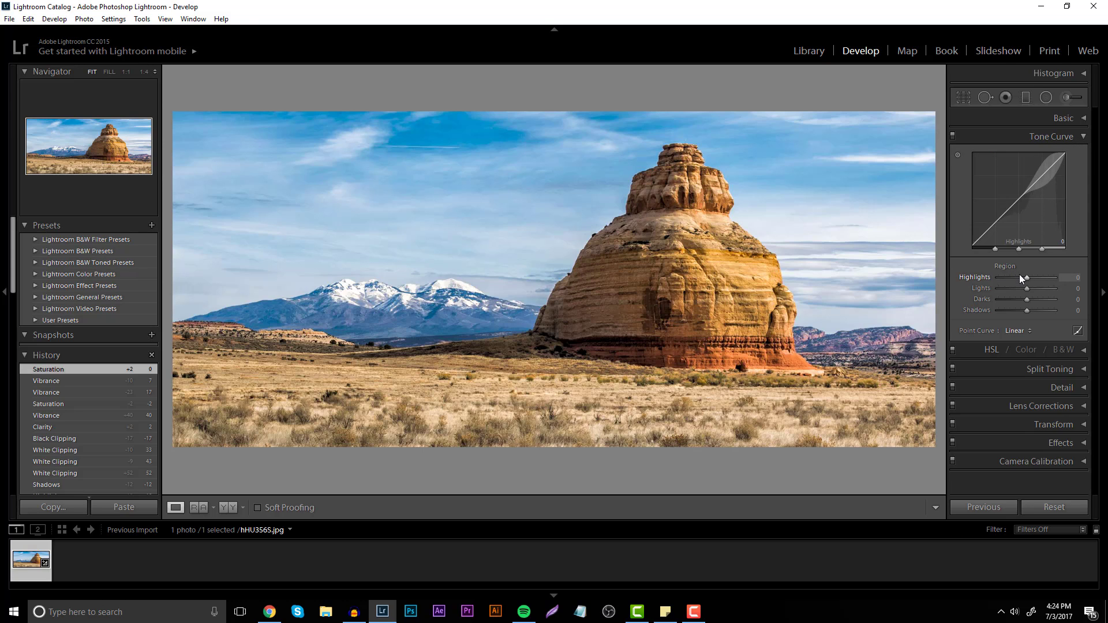
left_click_drag(1028, 277, 990, 271)
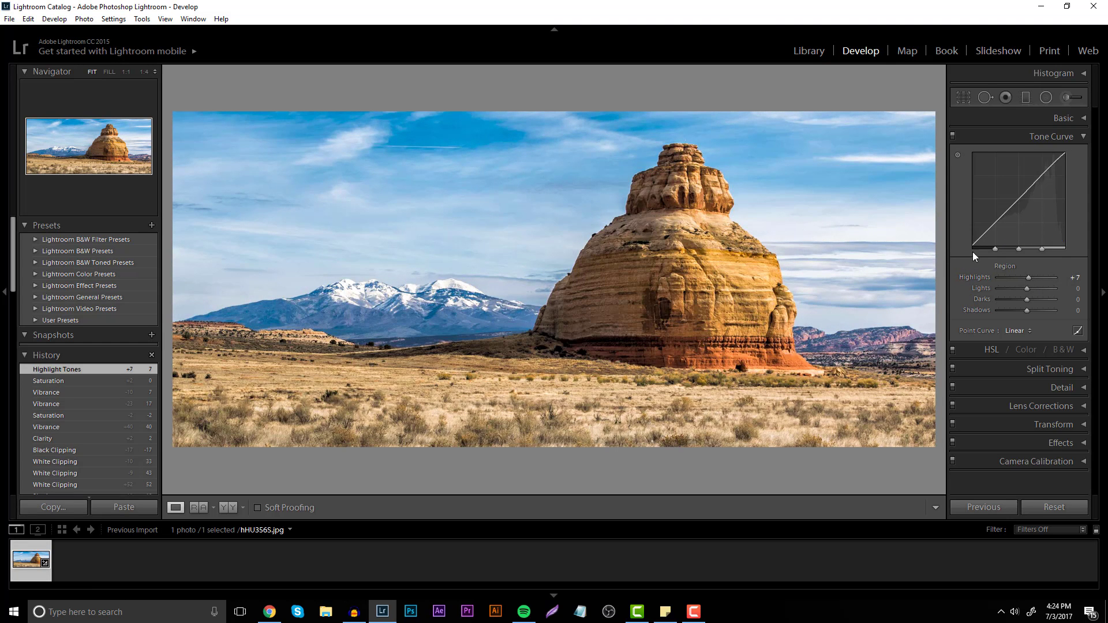
mouse_move(1023, 292)
left_mouse_down()
mouse_move(1032, 289)
mouse_move(1021, 300)
mouse_move(1028, 314)
left_mouse_up()
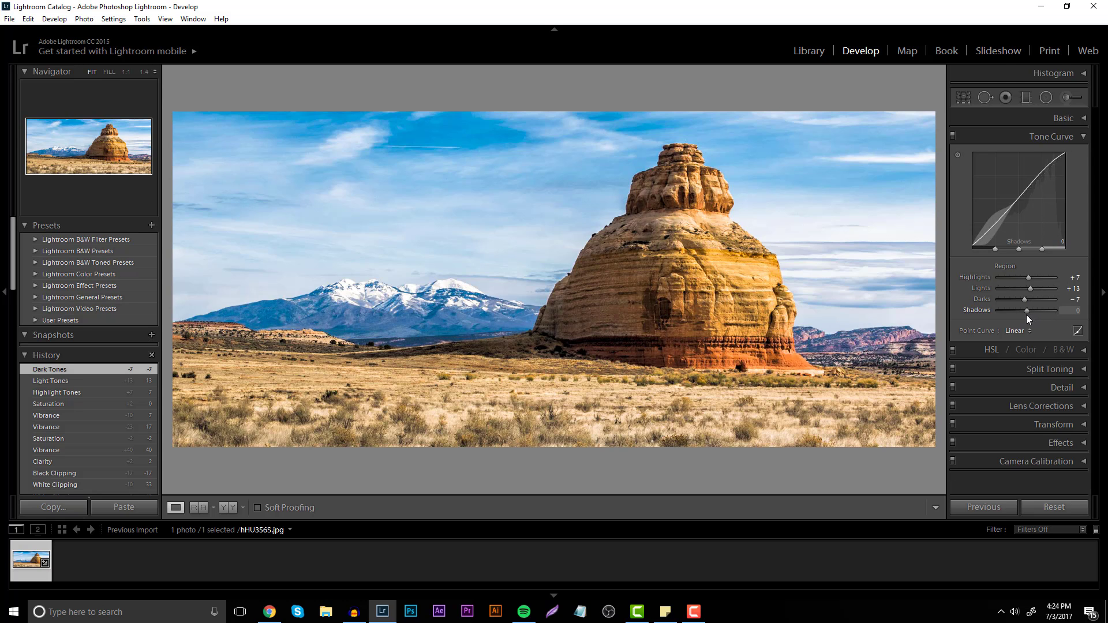
left_click(1079, 137)
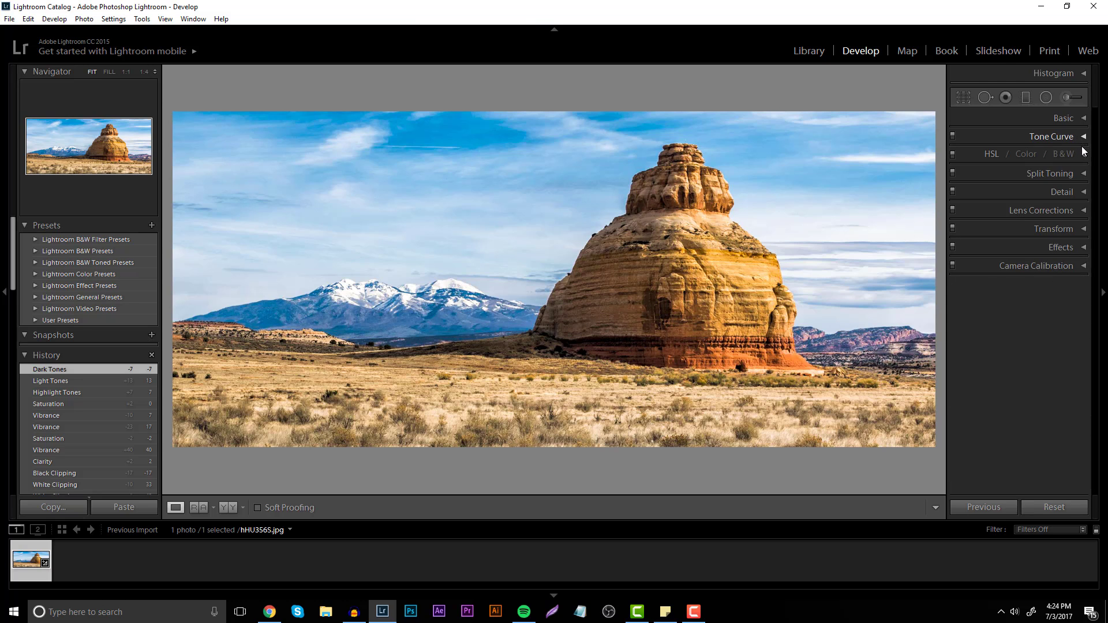
Set the HSL saturation to red +22, orange +29, yellow -27, green +18, aqua +29, blue +20, purple +13 and magenta +20
left_click(1083, 173)
left_click(1083, 174)
left_click(1082, 156)
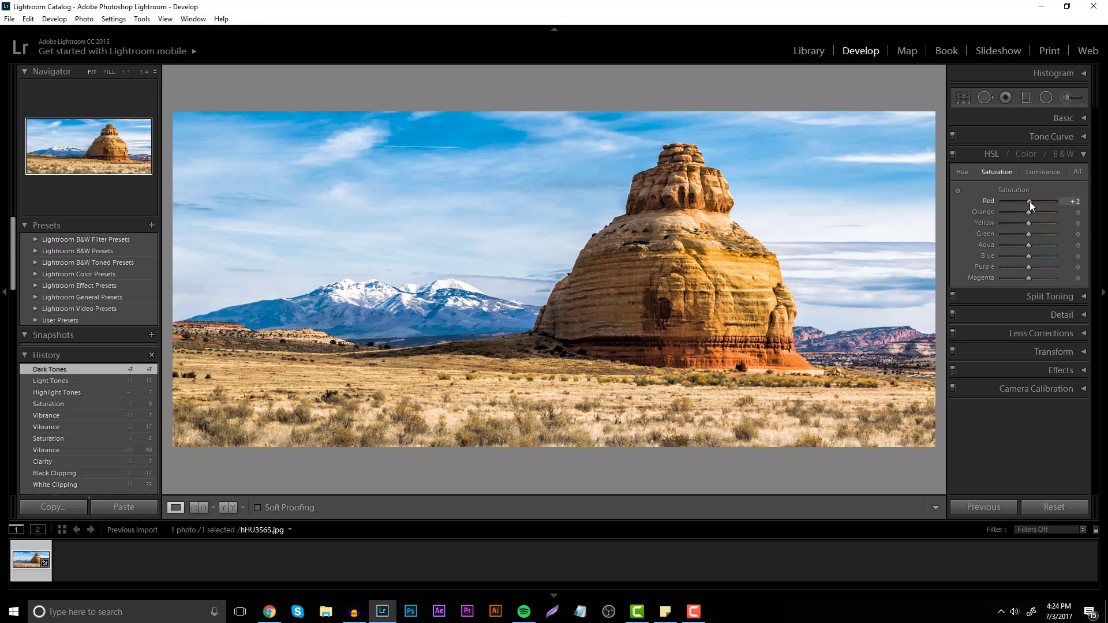
left_click_drag(1036, 203, 1033, 204)
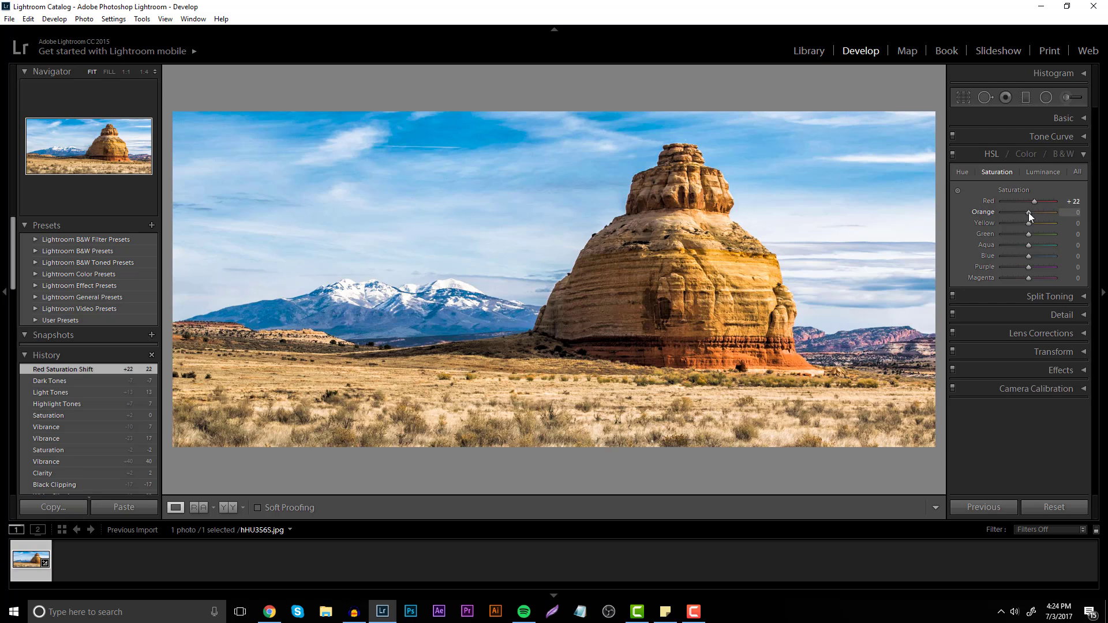
left_click_drag(1036, 213, 1031, 239)
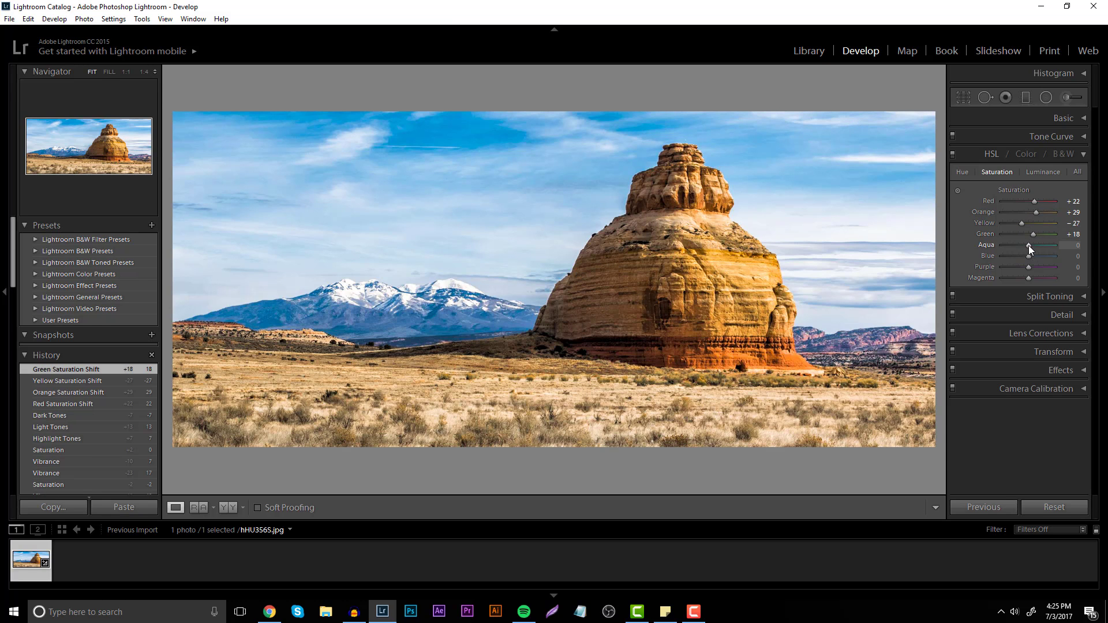
left_click_drag(1028, 246, 1033, 255)
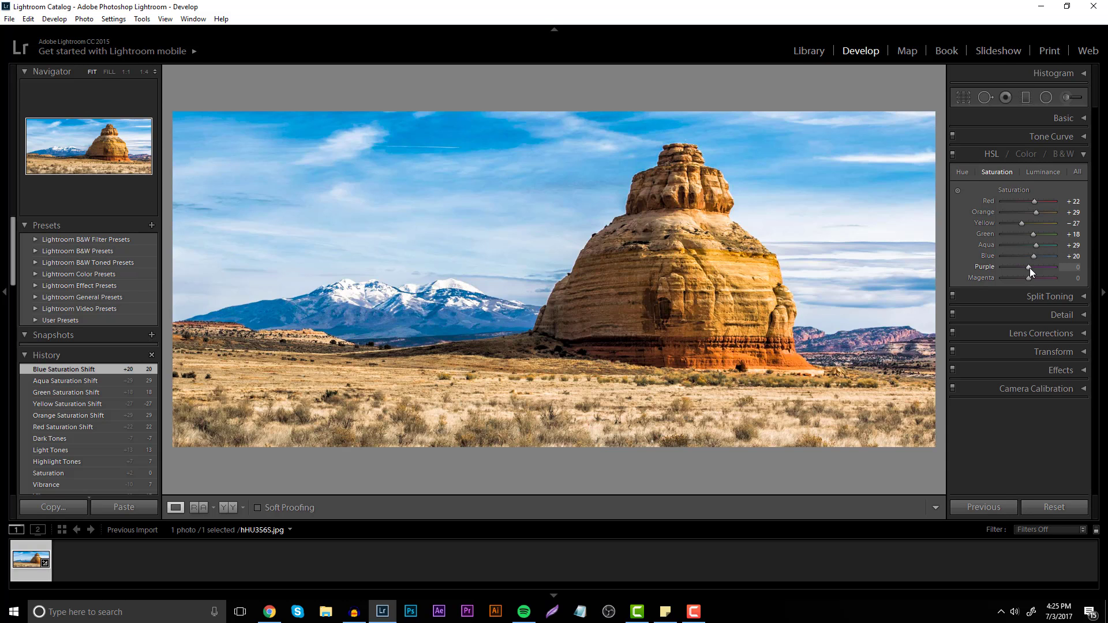
left_click_drag(1030, 267, 1035, 279)
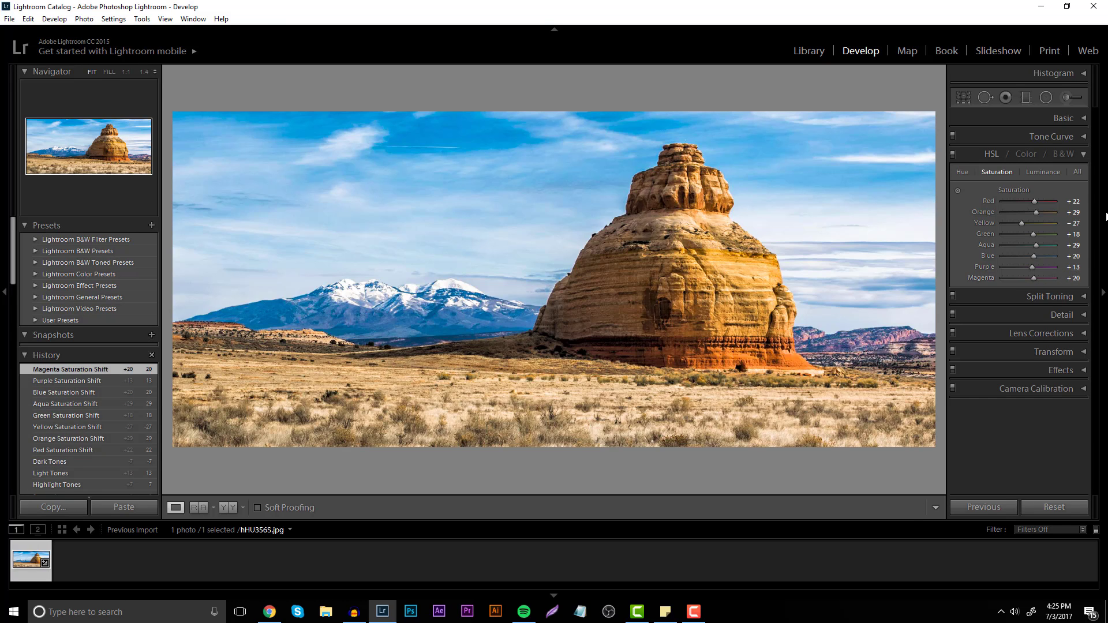
left_click(1084, 155)
Try split toning with highlights at hue 30, saturation 31 and shadows at hue 146, saturation 45, and reset all values to 0
left_click(1084, 174)
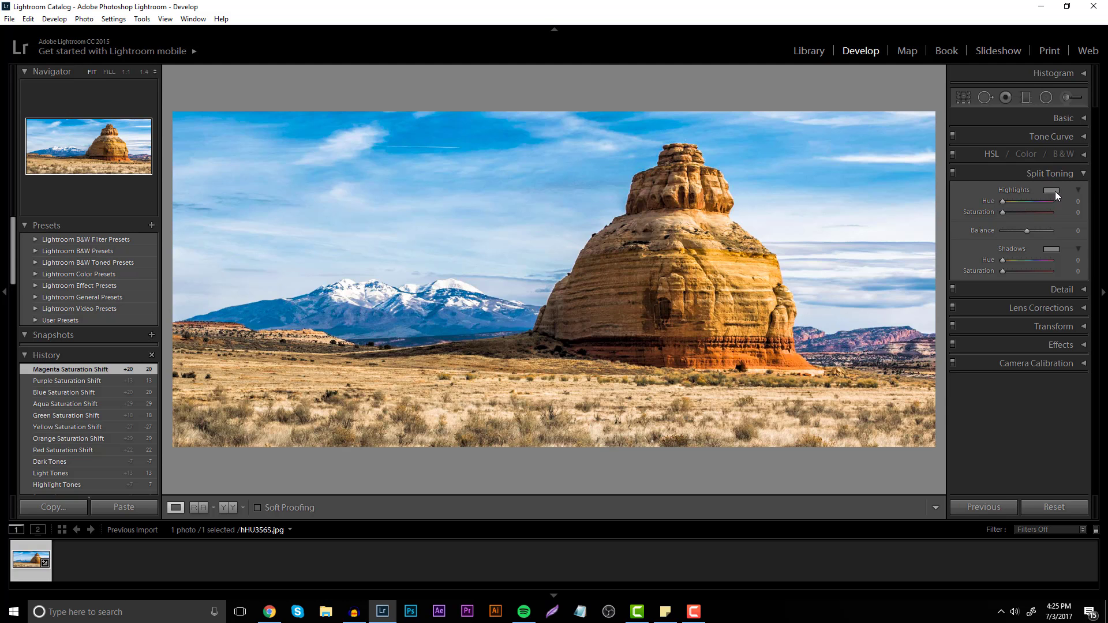
left_click(1055, 191)
left_click(920, 215)
mouse_move(921, 215)
left_mouse_down()
mouse_move(919, 225)
mouse_move(821, 233)
mouse_move(834, 212)
left_mouse_up()
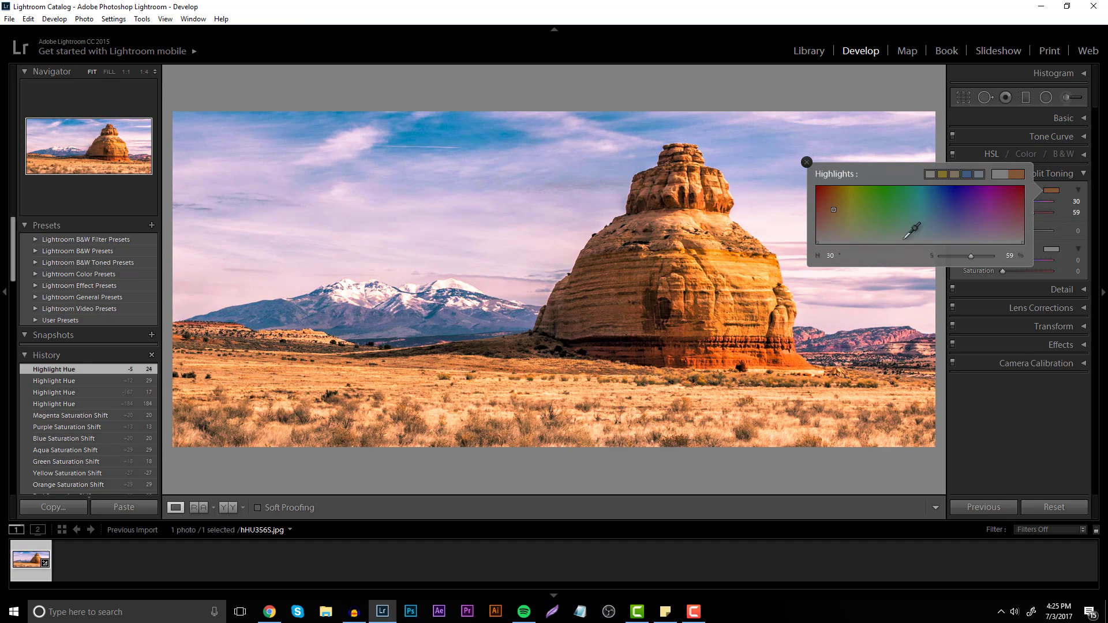
mouse_move(971, 254)
left_mouse_down()
mouse_move(986, 252)
mouse_move(977, 254)
left_mouse_up()
left_click(1060, 213)
type("31")
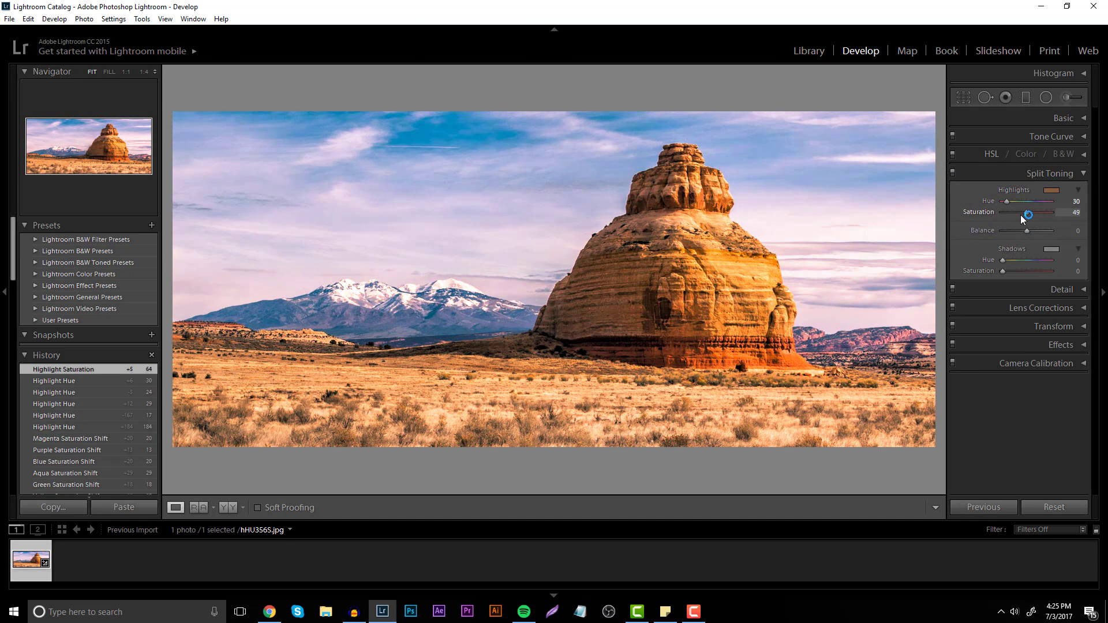
key("Return")
mouse_move(1004, 202)
left_mouse_down()
mouse_move(1041, 204)
mouse_move(973, 206)
mouse_move(1003, 212)
left_mouse_up()
double_click(1013, 213)
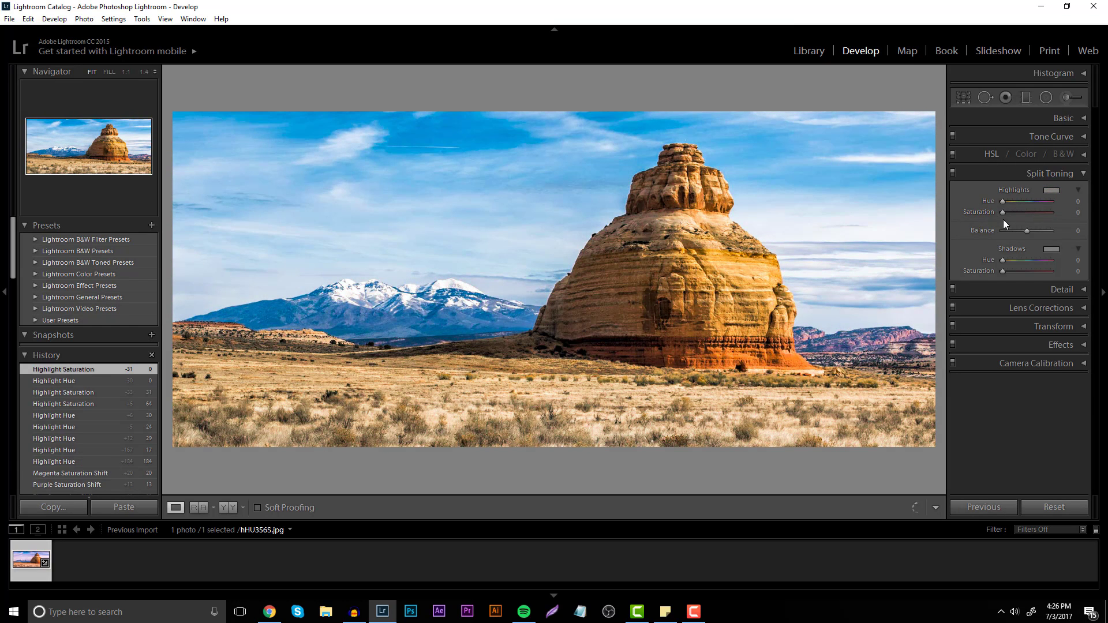
left_click_drag(1006, 259, 986, 268)
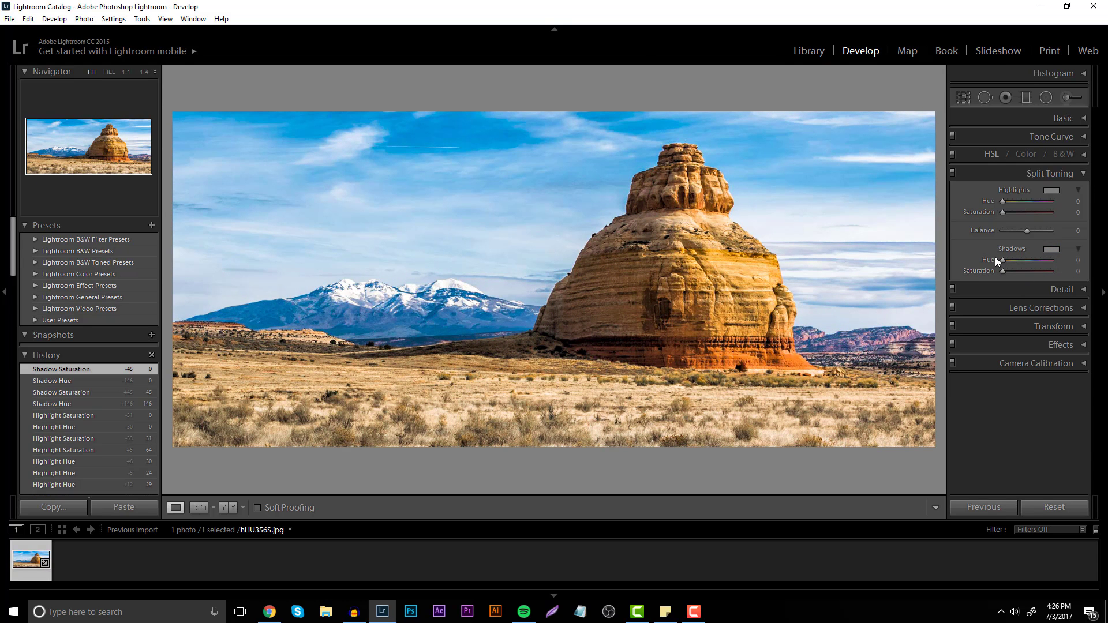
left_click(1083, 174)
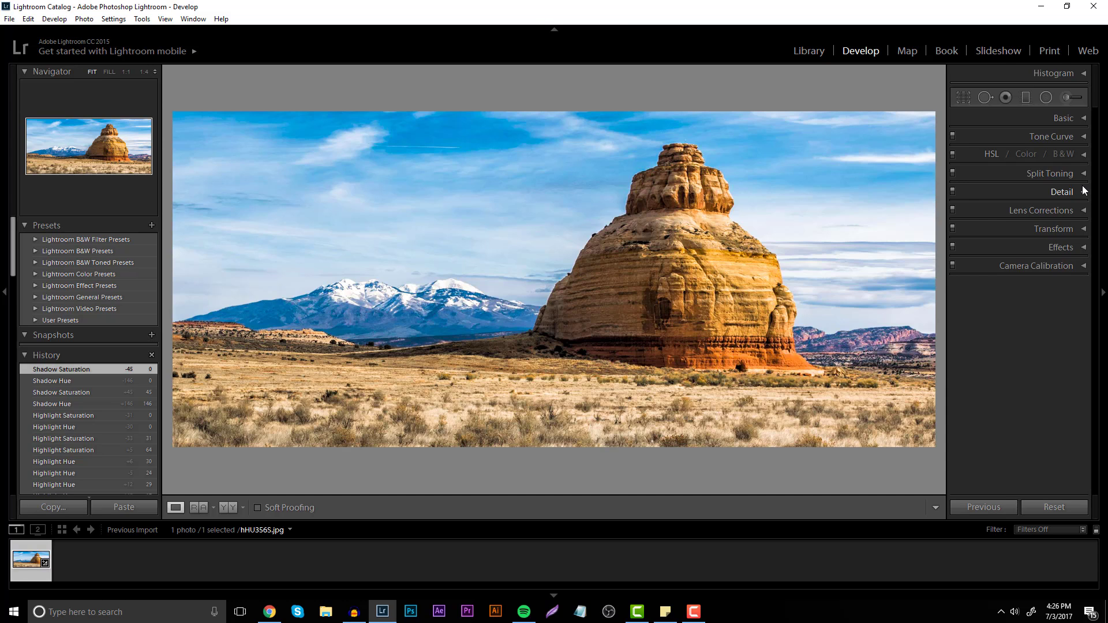
Try several sharpening strengths on the photo and set the sharpening amount to 16
left_click(1083, 190)
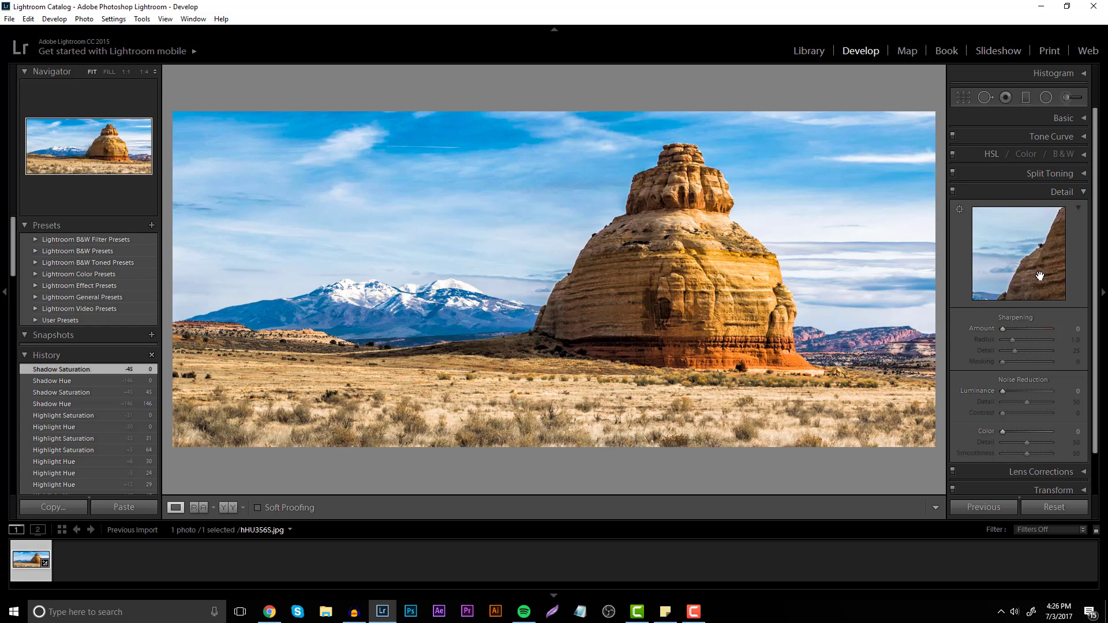
scroll(1036, 411, "down", 1)
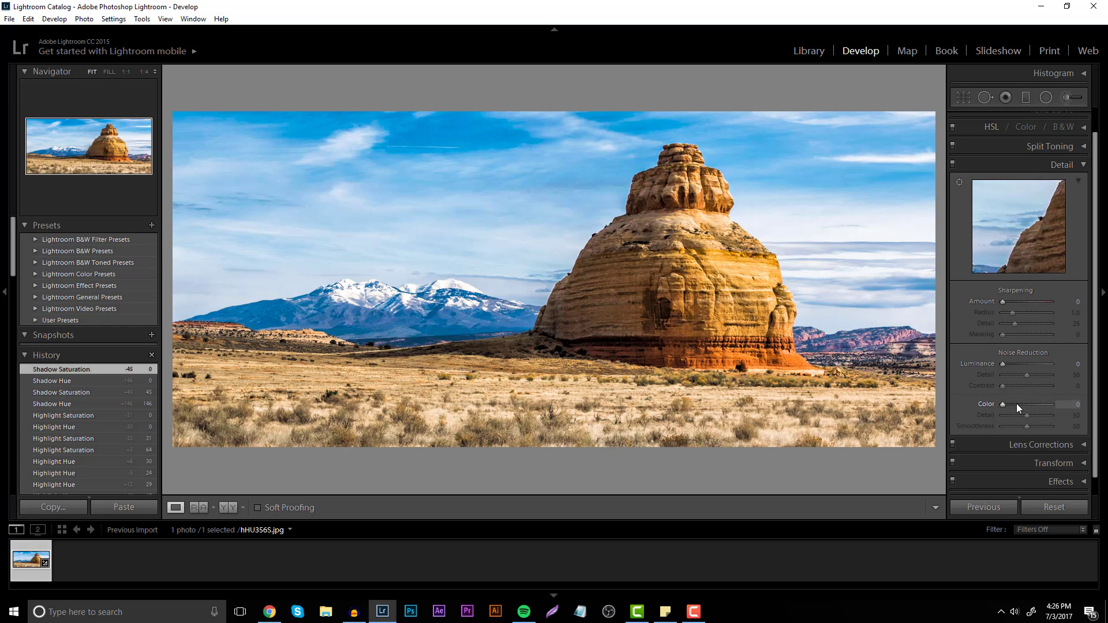
left_click_drag(1003, 302, 1016, 306)
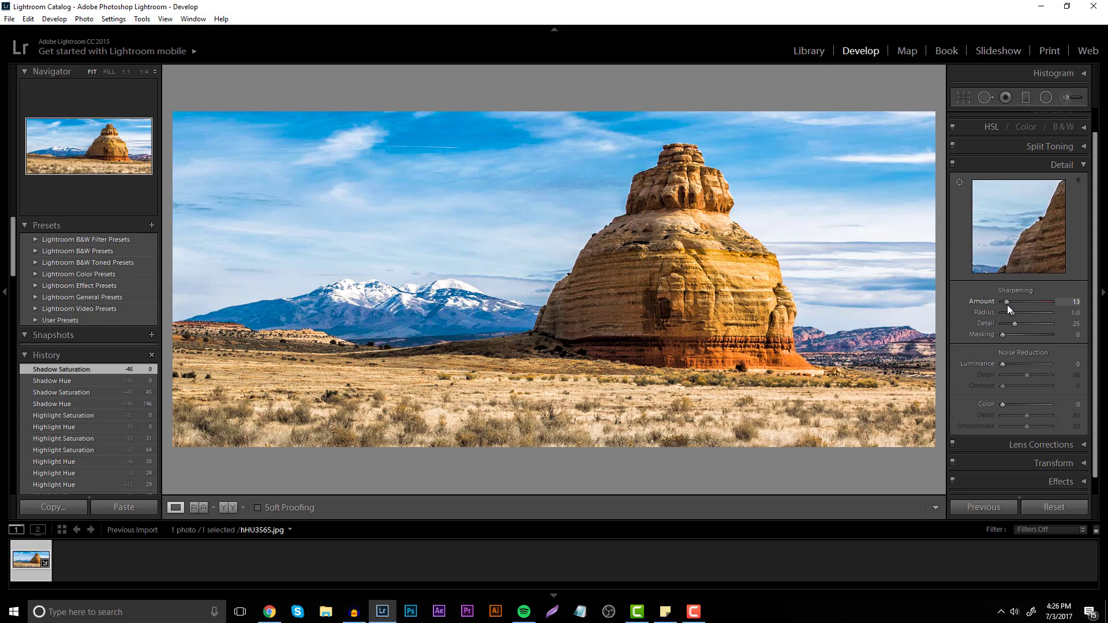
left_click_drag(1009, 305, 1009, 305)
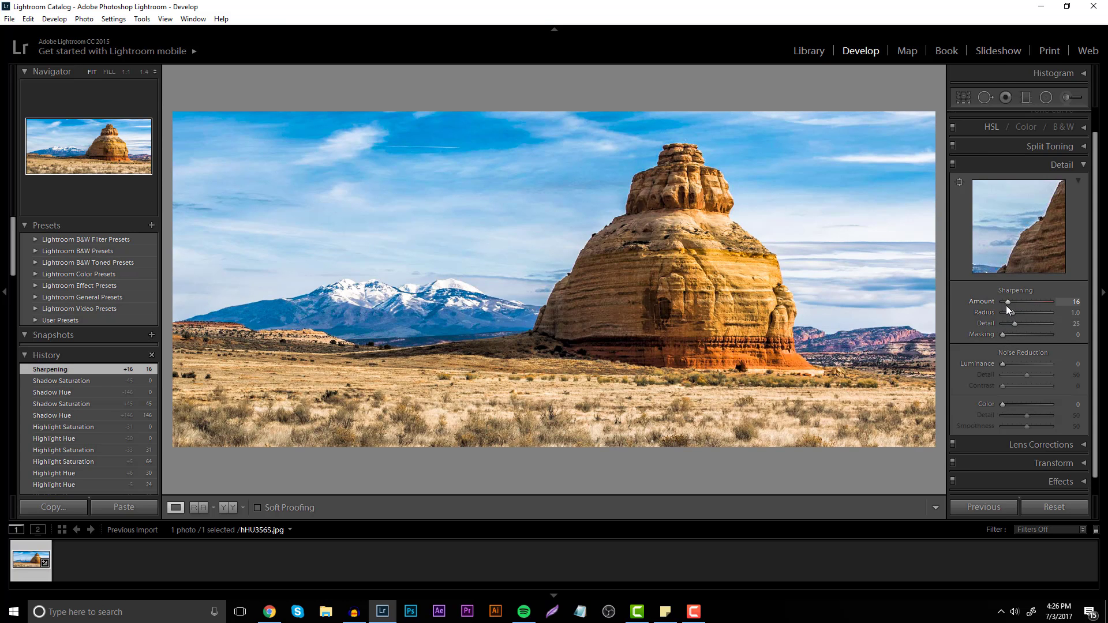
left_click_drag(1011, 305, 1012, 303)
left_click_drag(1028, 303, 1005, 300)
Set the noise reduction to luminance 5 and color 23
left_click_drag(1002, 364, 1008, 362)
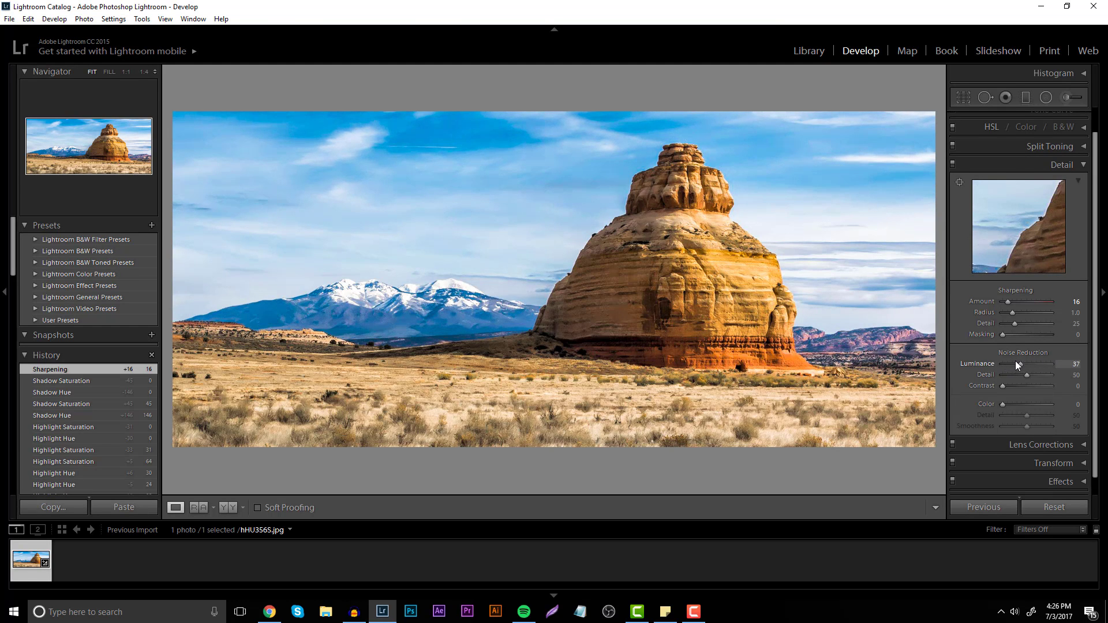
left_click_drag(1006, 363, 1006, 362)
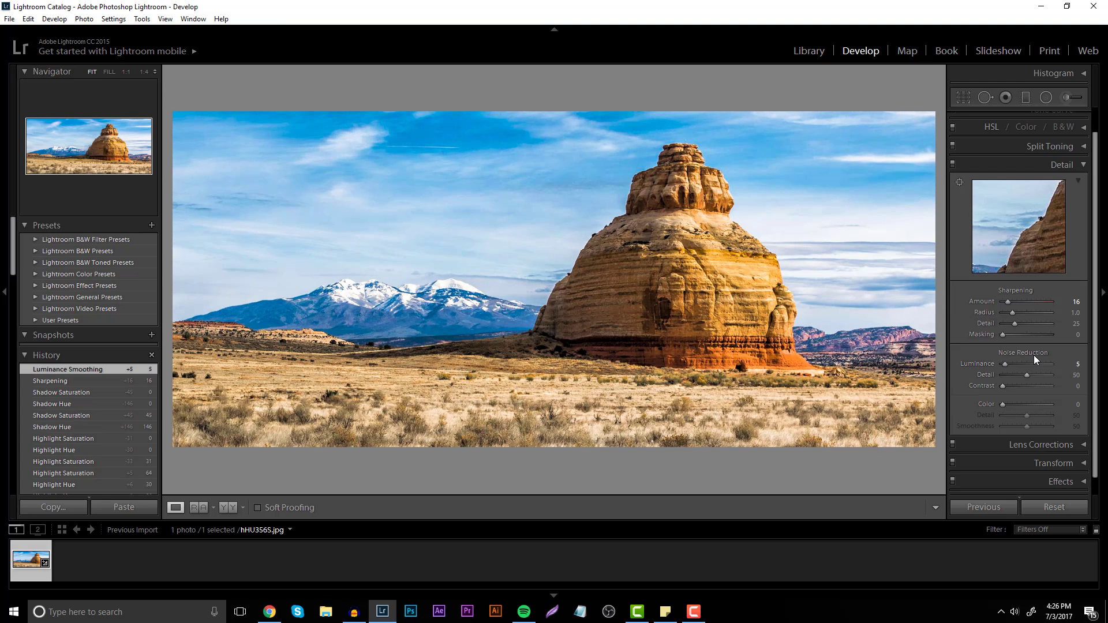
left_click_drag(1003, 404, 1014, 403)
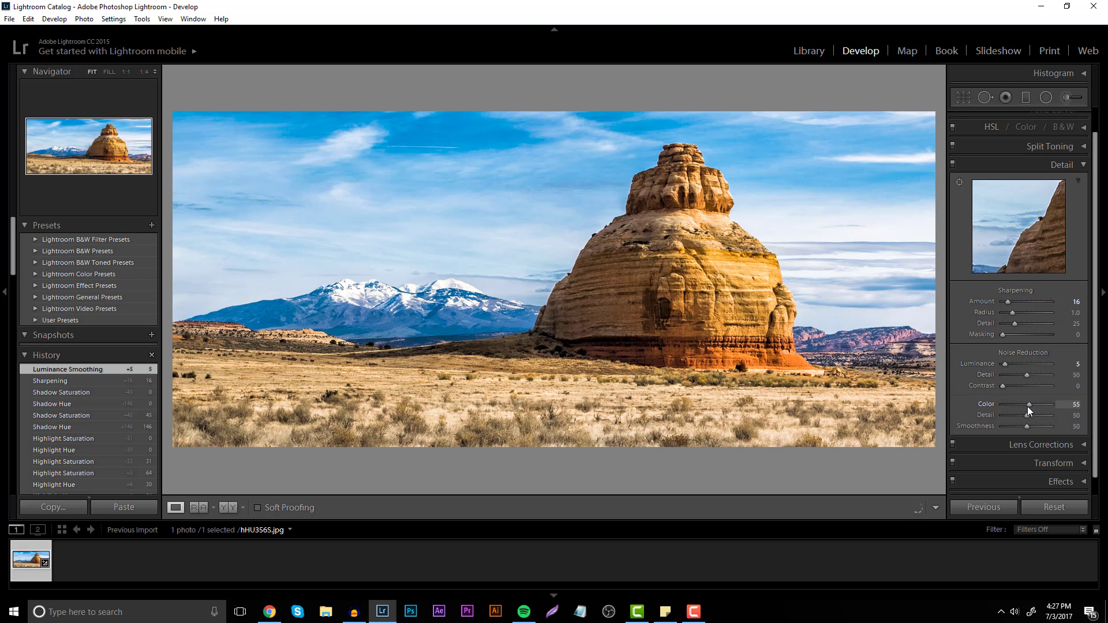
left_click_drag(1016, 411, 1014, 411)
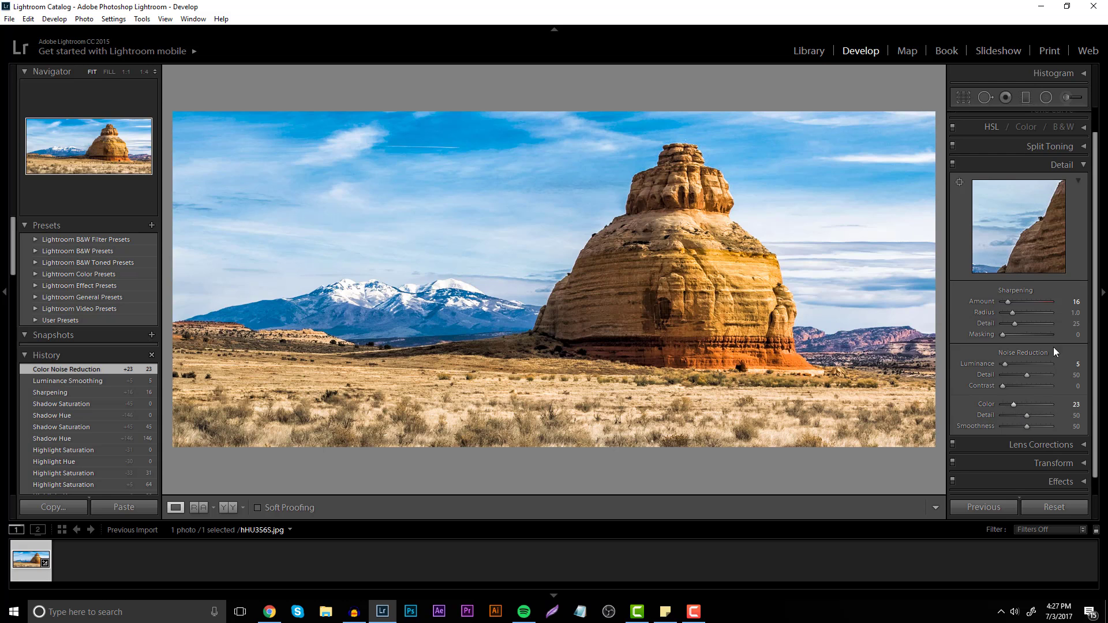
left_click(1082, 164)
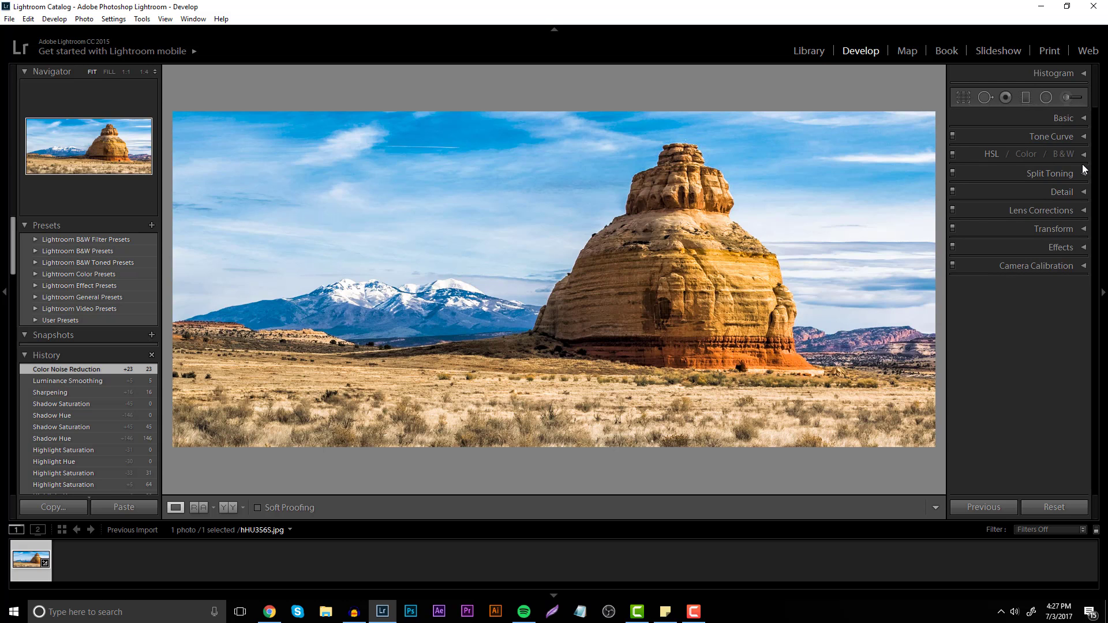
Set the manual lens corrections to purple defringe amount 1, vignetting amount -64 and vignetting midpoint 55
left_click(1082, 210)
left_click(1028, 259)
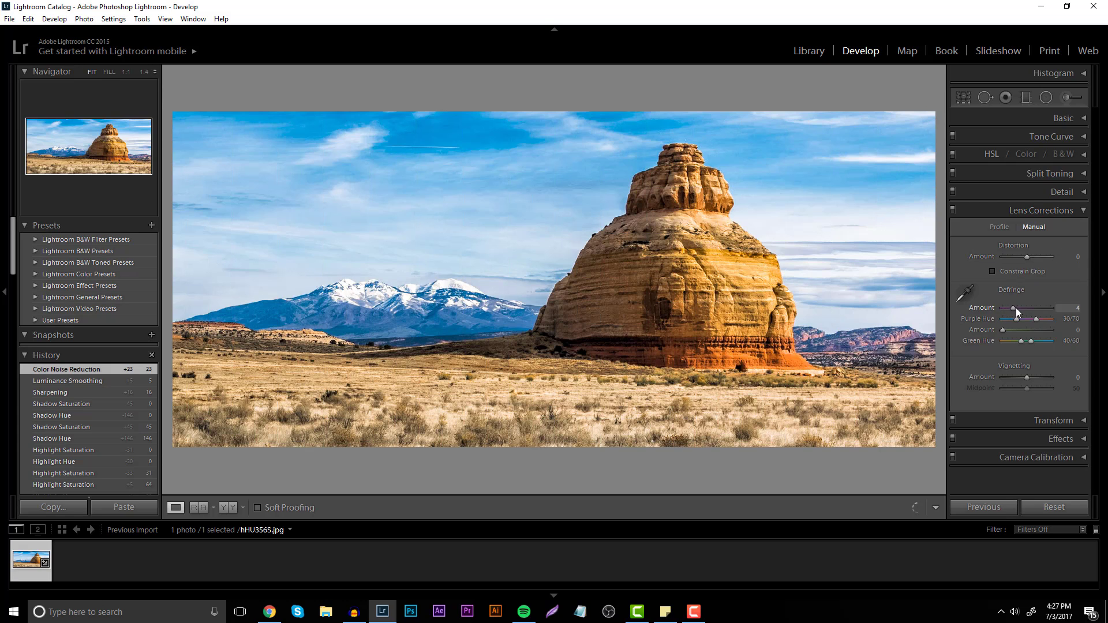
left_click_drag(1006, 310, 1010, 306)
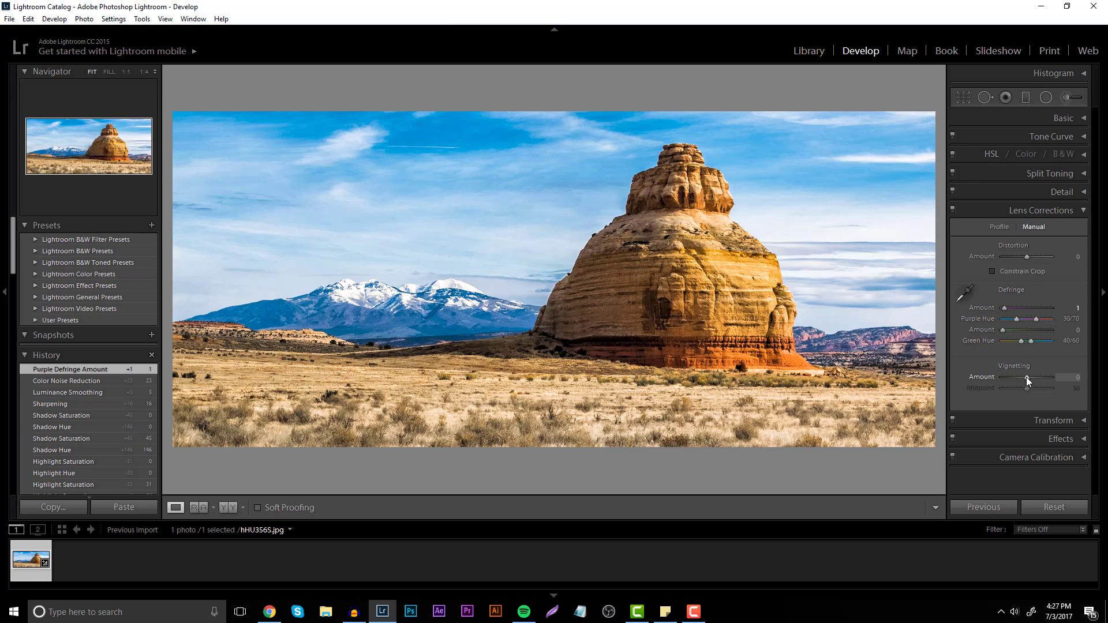
mouse_move(1026, 377)
left_mouse_down()
mouse_move(1007, 380)
mouse_move(1029, 388)
left_mouse_up()
left_click(1084, 210)
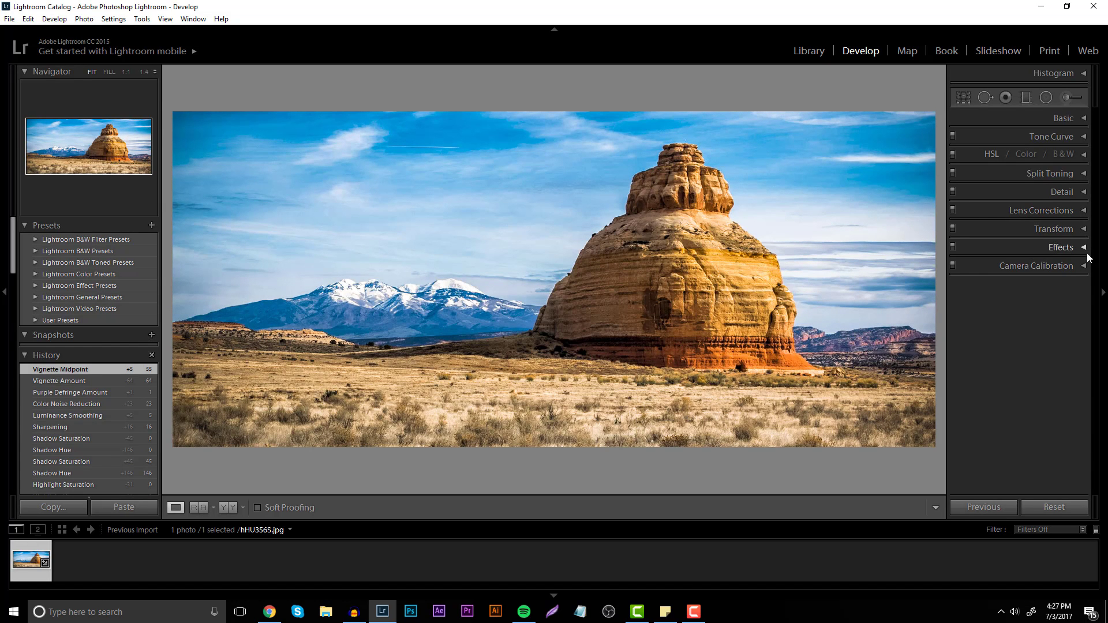
Set the post-crop vignetting amount to -17 and the dehaze amount to +5, keeping the grain at 0
left_click(1086, 249)
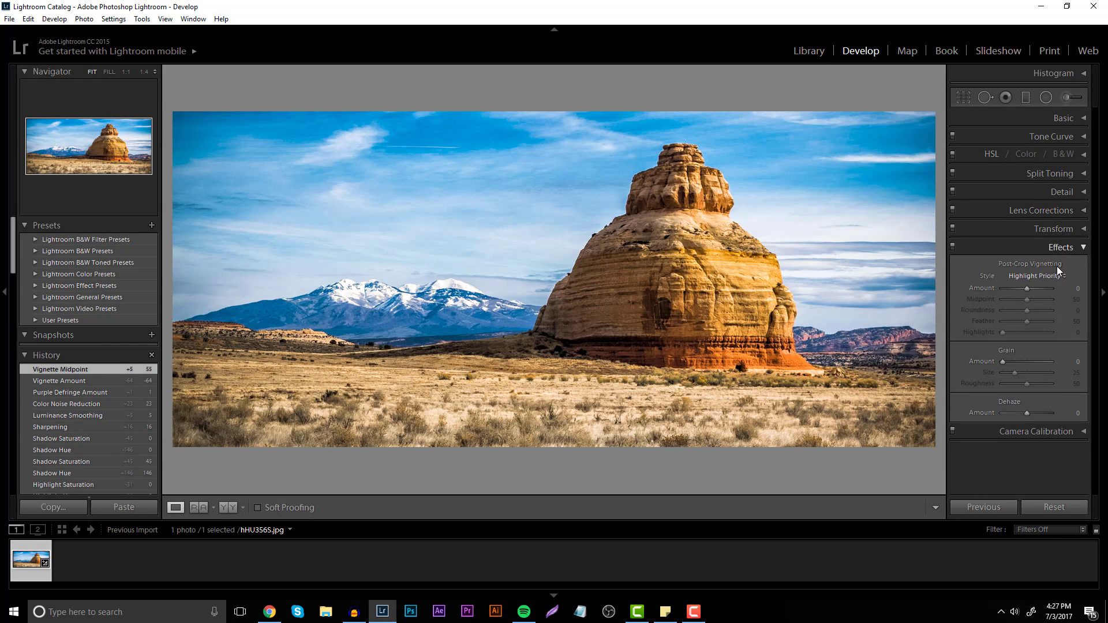
mouse_move(1024, 289)
left_mouse_down()
mouse_move(1033, 289)
mouse_move(1023, 292)
left_mouse_up()
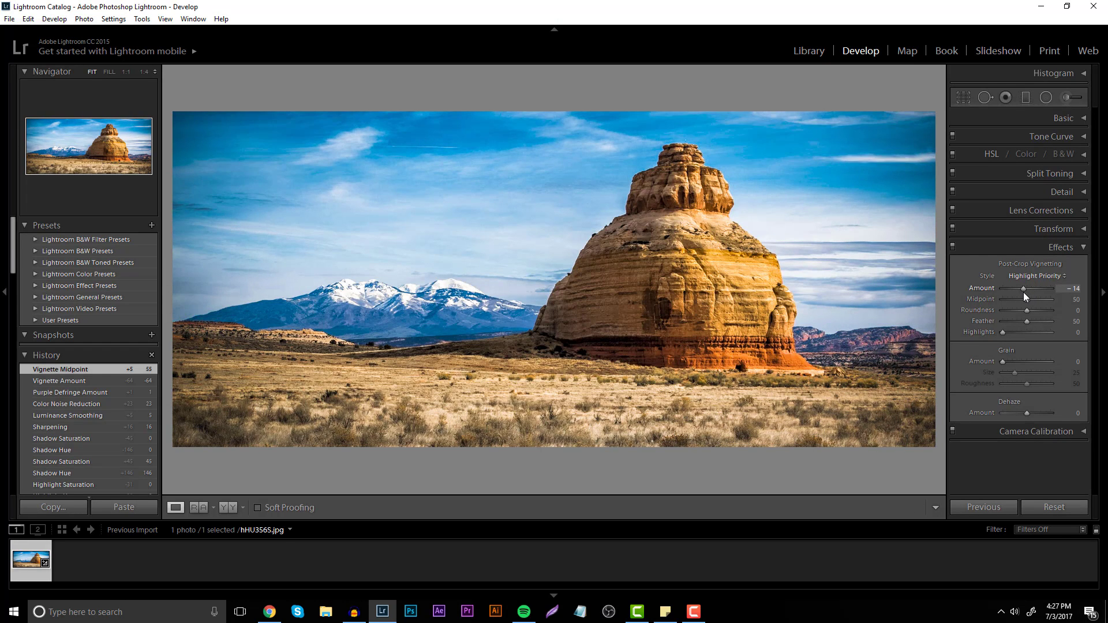
left_click_drag(1004, 361, 996, 361)
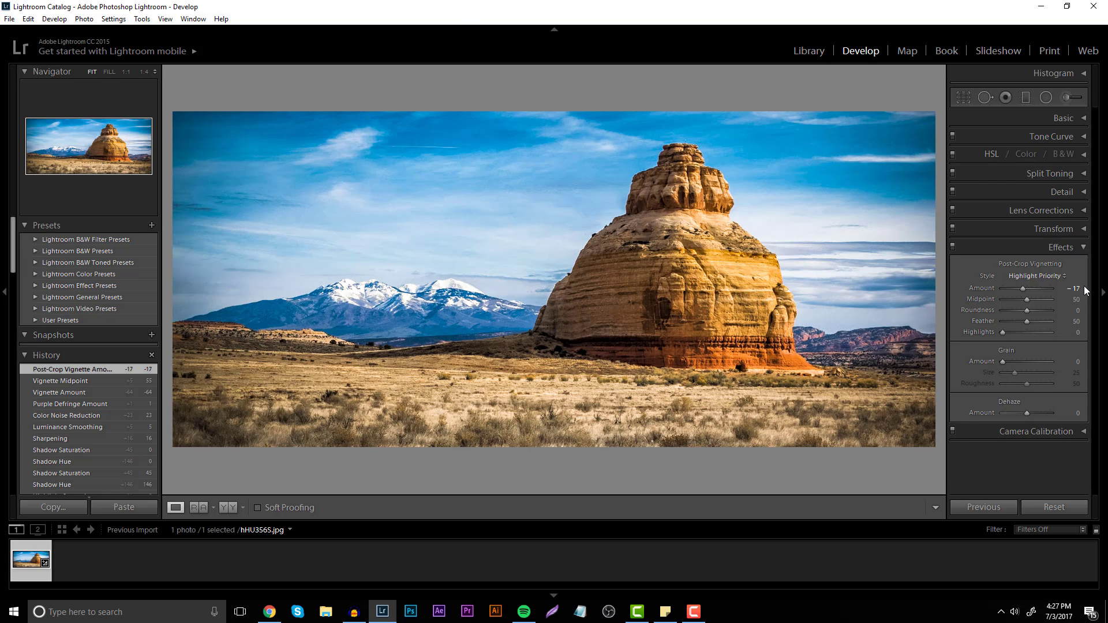
mouse_move(1027, 413)
left_mouse_down()
mouse_move(1042, 414)
mouse_move(1029, 414)
left_mouse_up()
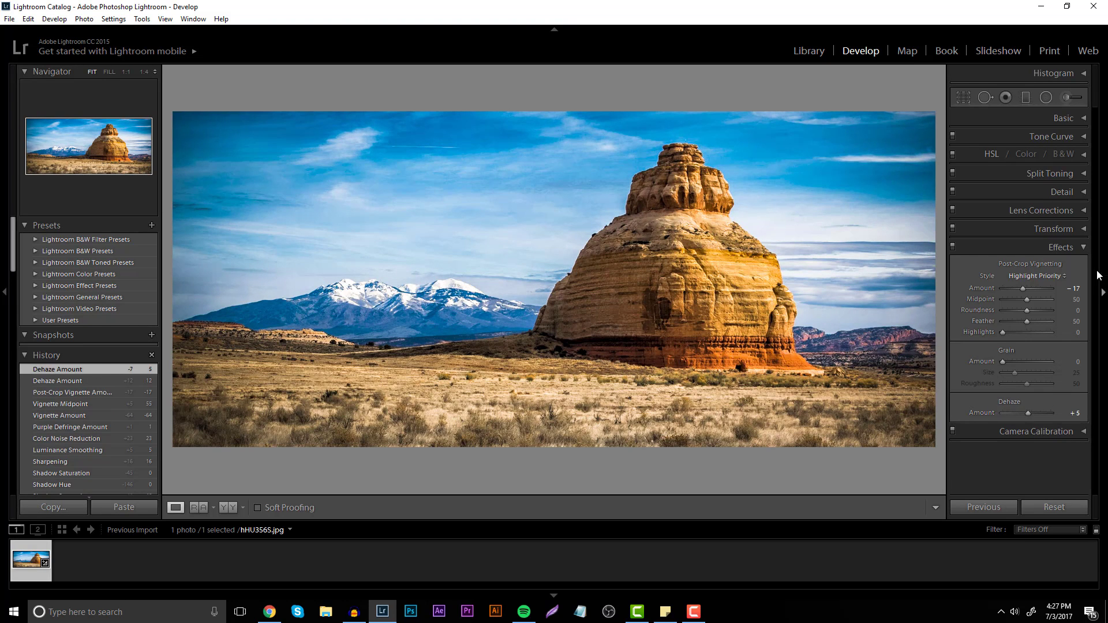
left_click(1078, 247)
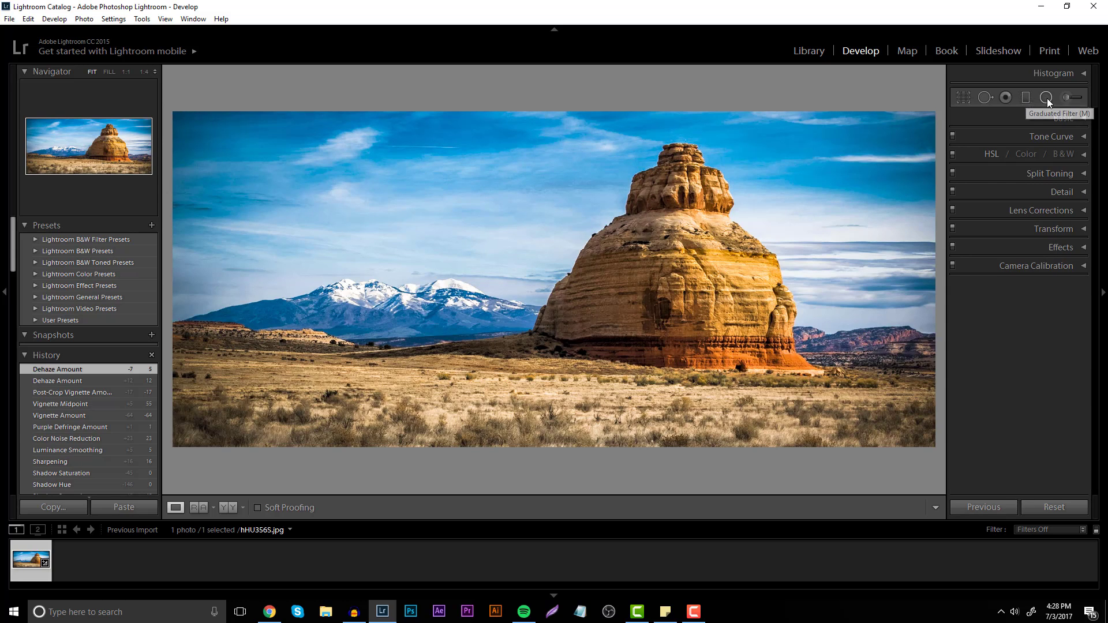
Add a slanted graduated filter over the photo's upper-left sky with temp -43, tint 15, exposure -0.14, contrast 29, shadows -3 and defringe 36
left_click(1026, 98)
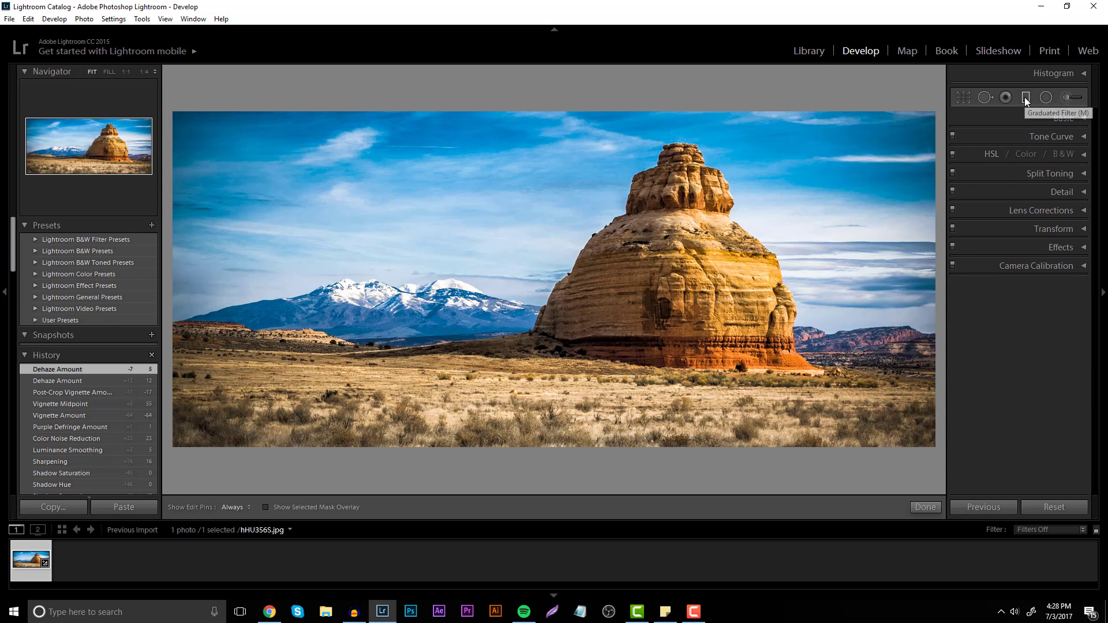
left_click_drag(355, 114, 383, 278)
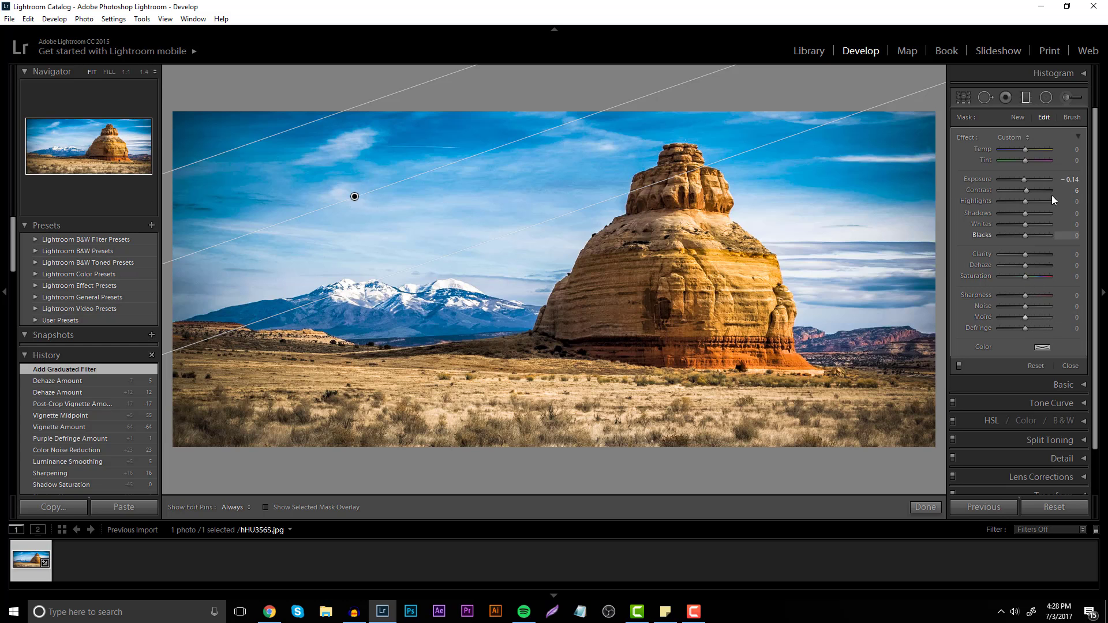
left_click_drag(1025, 189, 1034, 215)
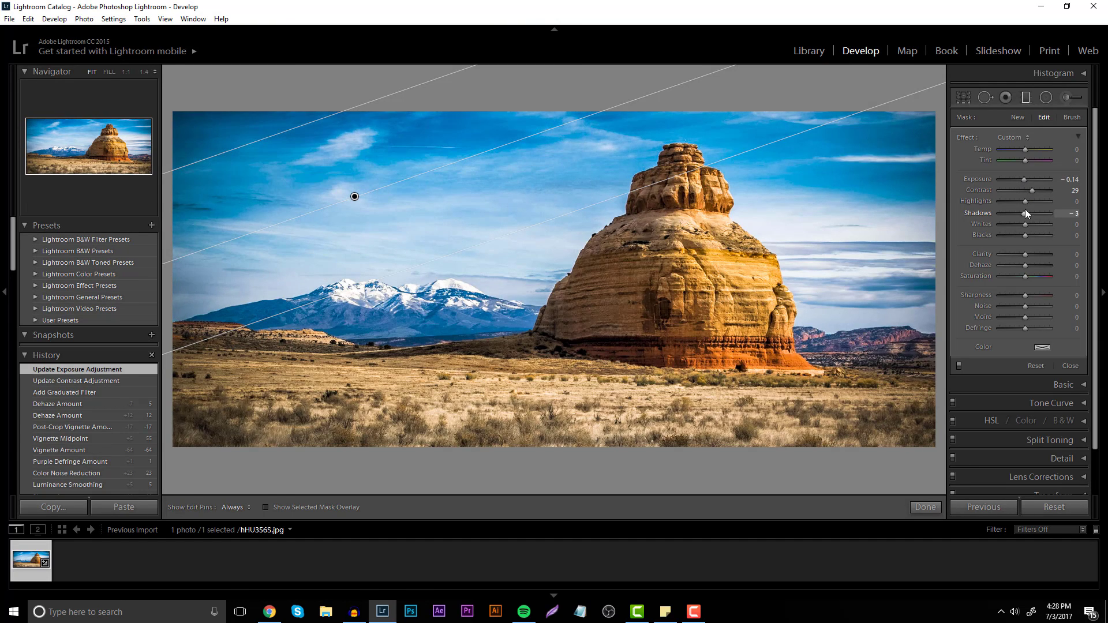
mouse_move(1020, 151)
left_mouse_down()
mouse_move(1010, 153)
mouse_move(1028, 165)
left_mouse_up()
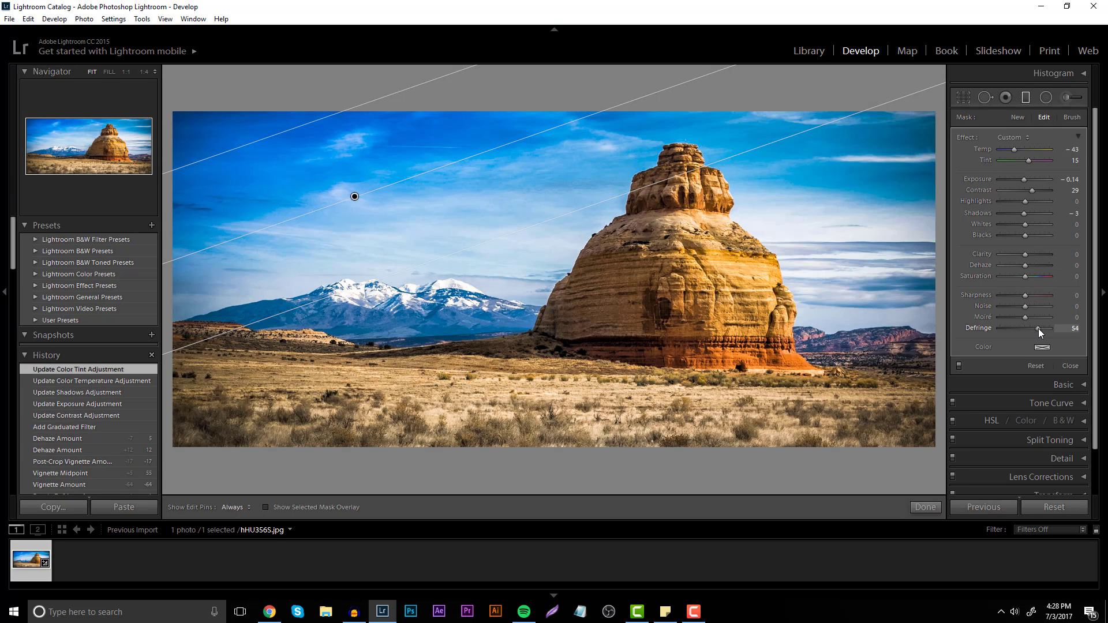
left_click_drag(1033, 328, 1033, 328)
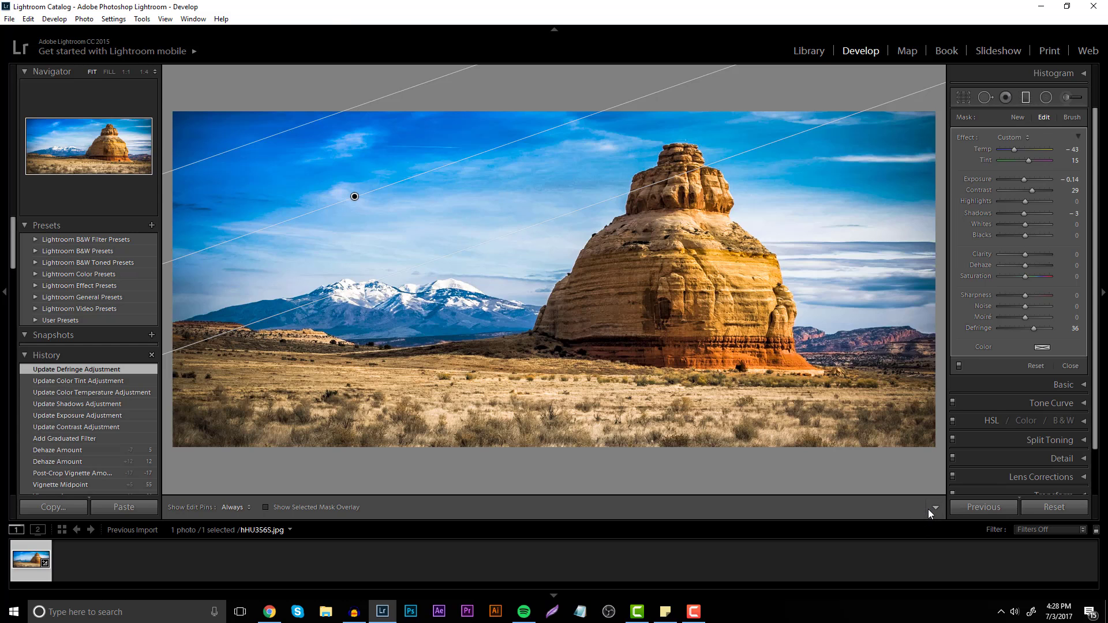
left_click(928, 509)
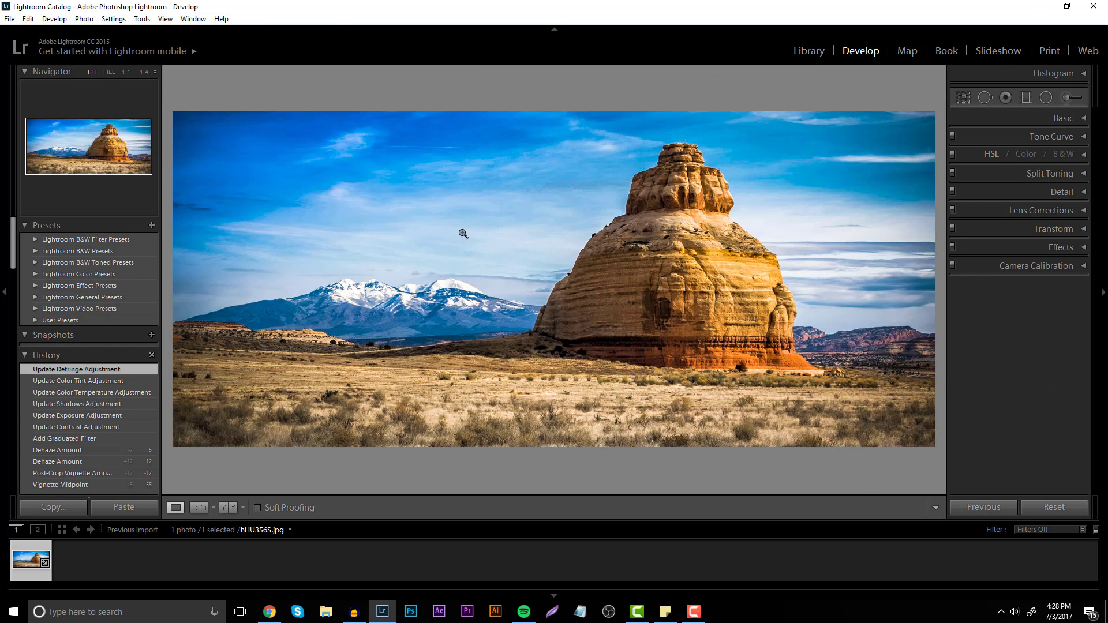
Add a slanted graduated filter over the upper-right sky with temp 0, exposure -0.14, contrast 6 and defringe 22, and compare before and after
left_click(1026, 97)
mouse_move(883, 202)
left_mouse_down()
mouse_move(925, 168)
mouse_move(872, 210)
left_mouse_up()
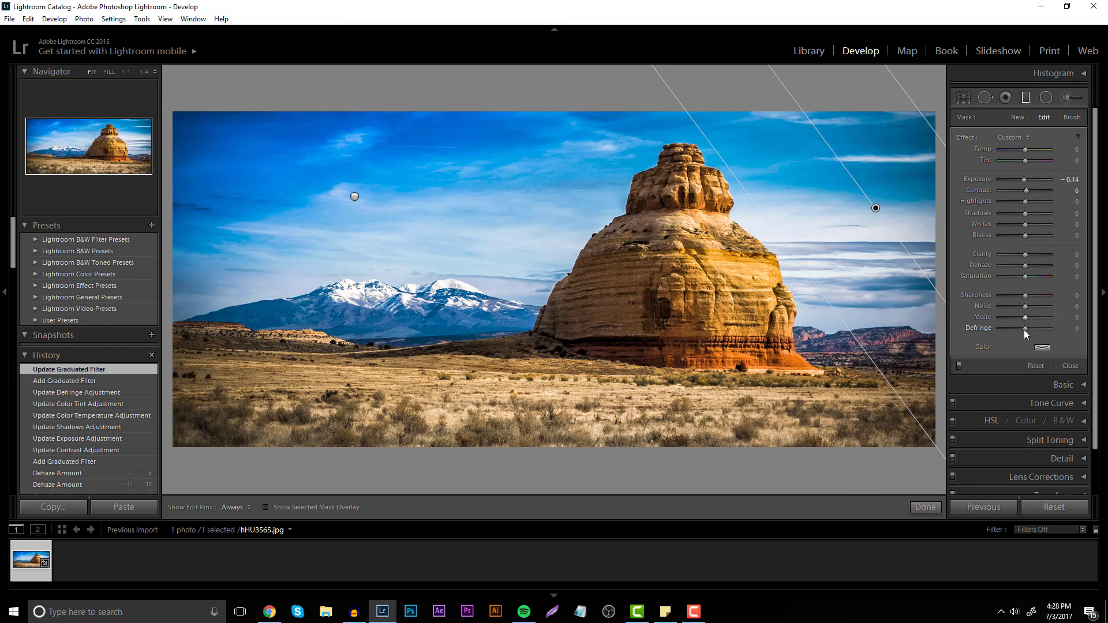
left_click_drag(1030, 330, 1029, 331)
mouse_move(1027, 150)
left_mouse_down()
mouse_move(1018, 150)
mouse_move(1026, 153)
left_mouse_up()
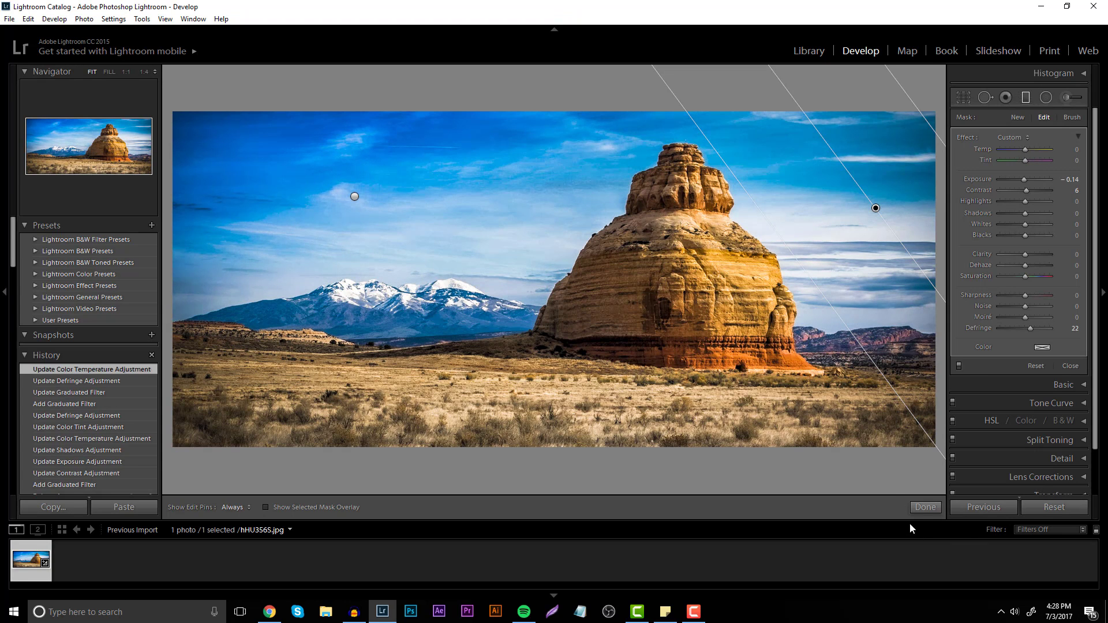
left_click(925, 507)
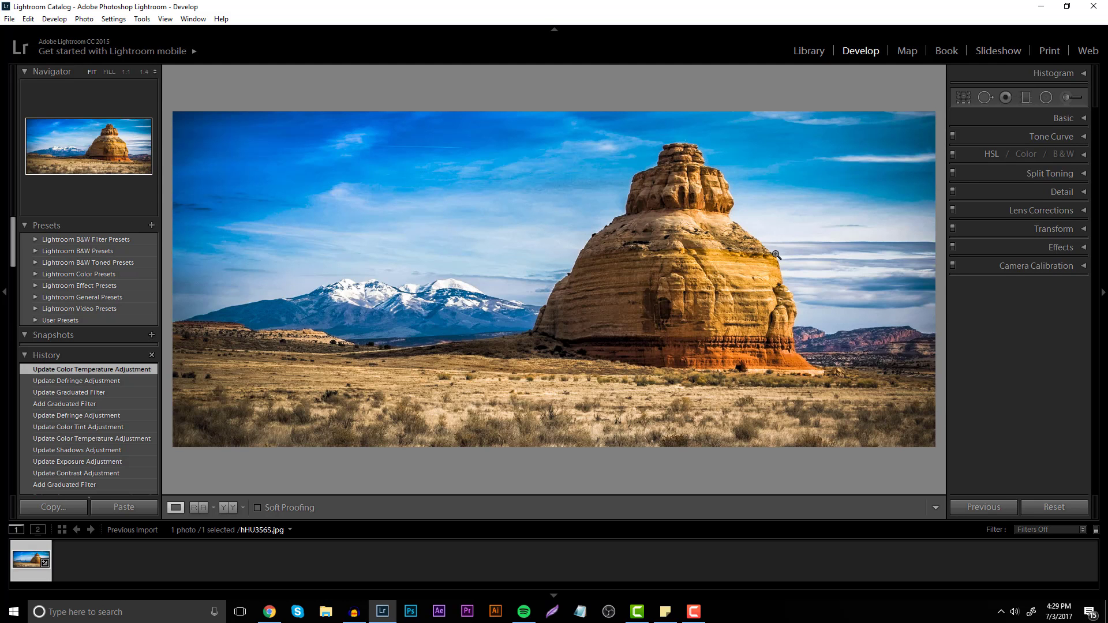
key("backslash")
key("backslash")
key("backslash")
key("backslash")
Start exporting the photo to the Desktop, with existing files handled by Ask what to do
left_click(10, 19)
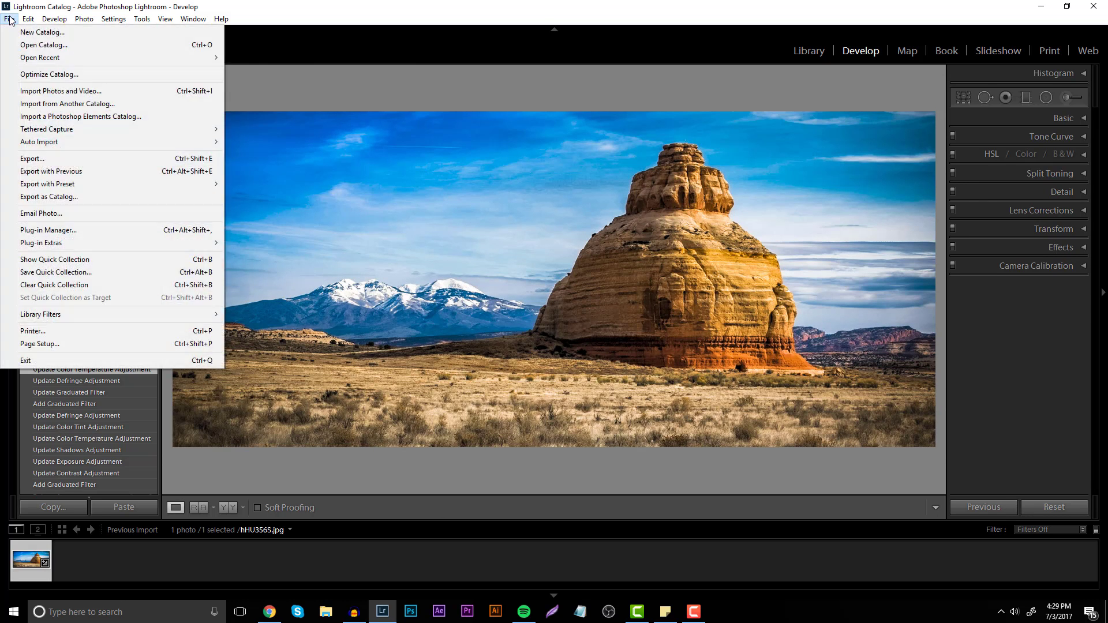
left_click(10, 19)
left_click(10, 19)
left_click(34, 159)
left_click(593, 225)
left_click(553, 277)
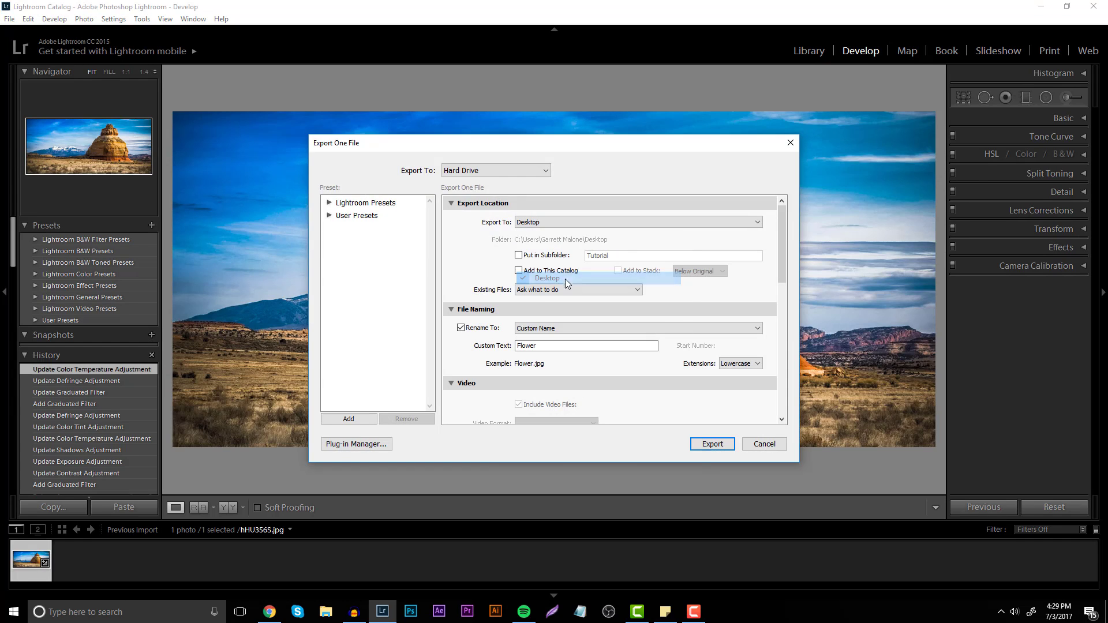
left_click(588, 292)
left_click(588, 292)
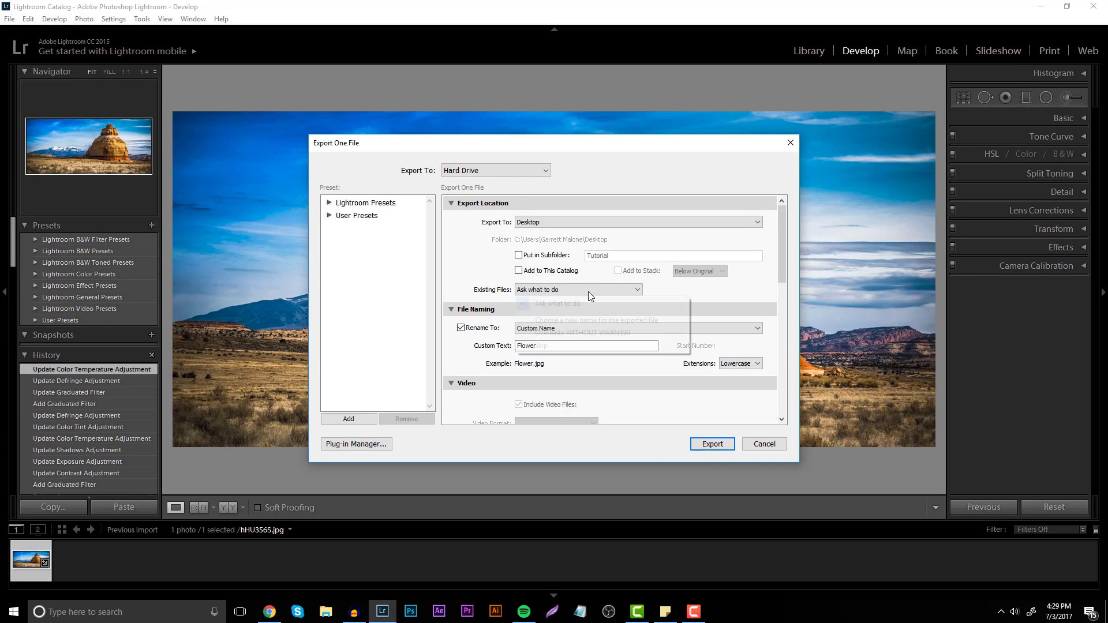
left_click(588, 293)
Set the export file's custom name to Tutorial and export the photo
left_click(693, 310)
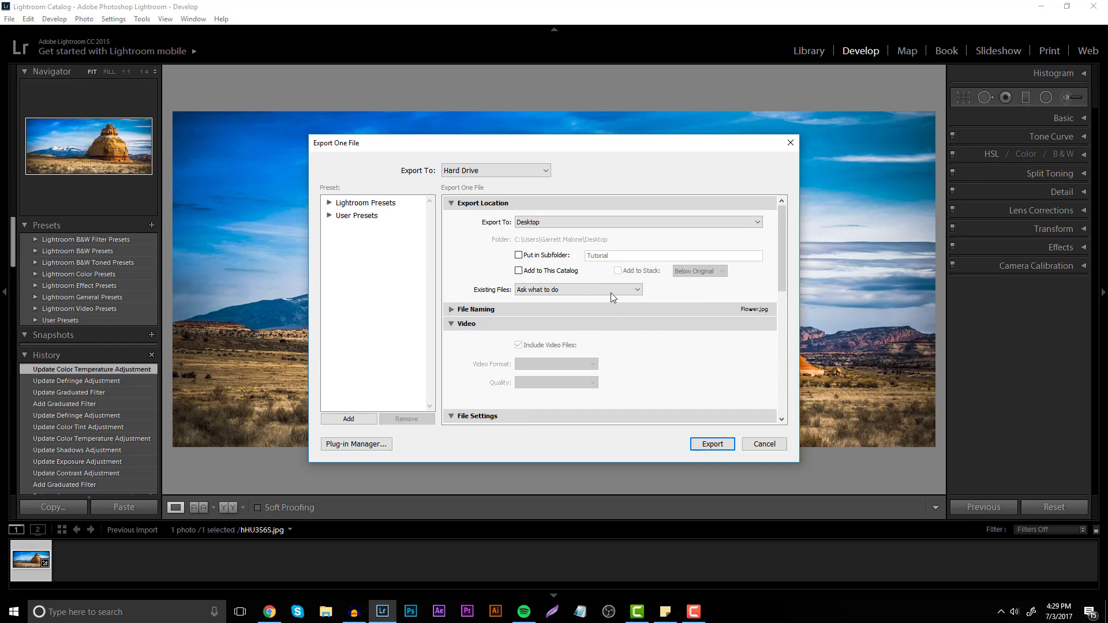
left_click(582, 311)
double_click(537, 345)
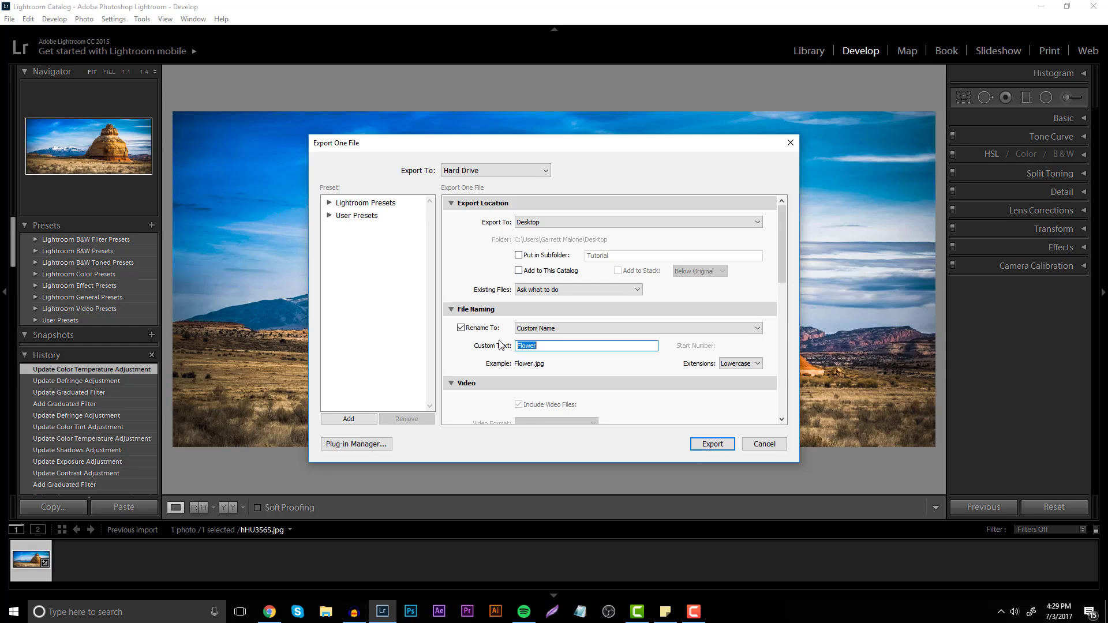
type("Tutorial")
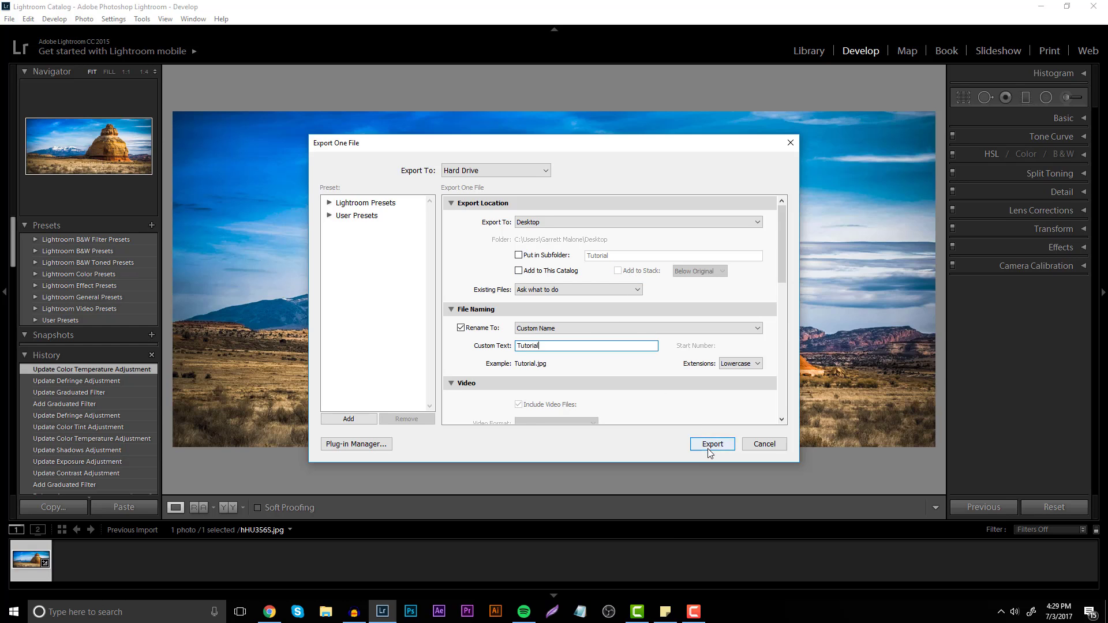
scroll(584, 368, "down", 10)
scroll(635, 379, "up", 10)
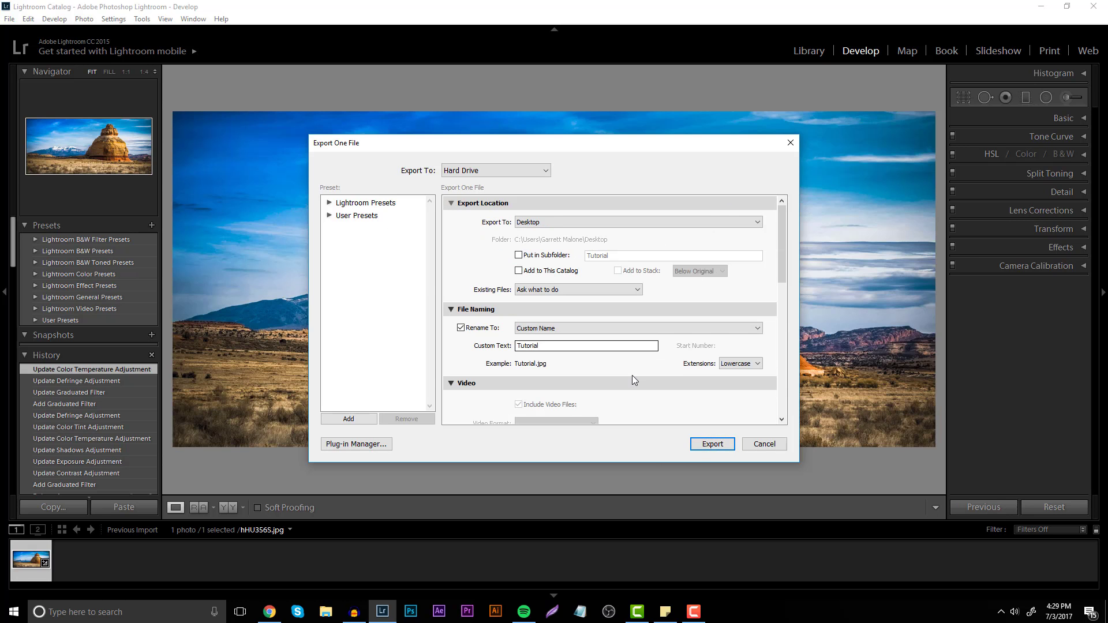
left_click(716, 444)
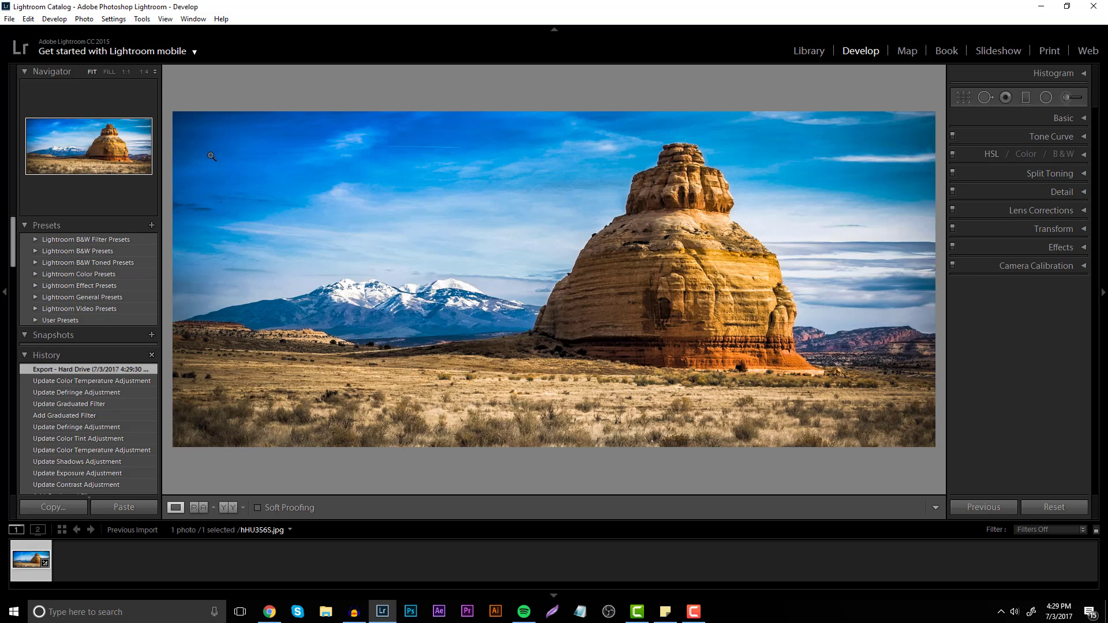
Switch to Chrome and browse the Utah mountains image results for another landscape with a visible foreground
left_click(382, 612)
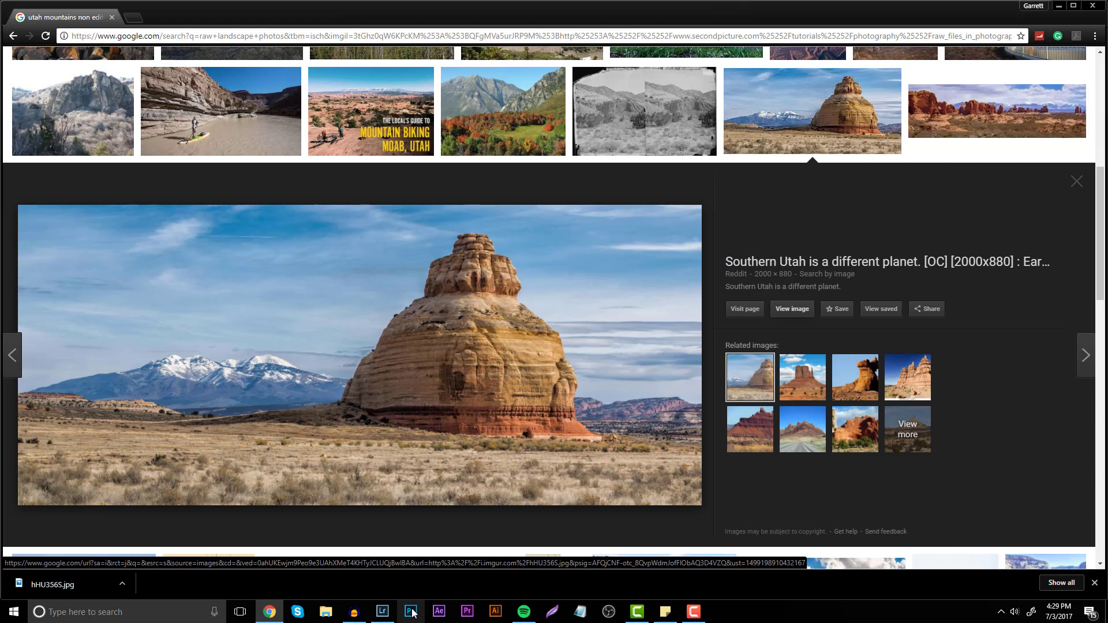
left_click(411, 612)
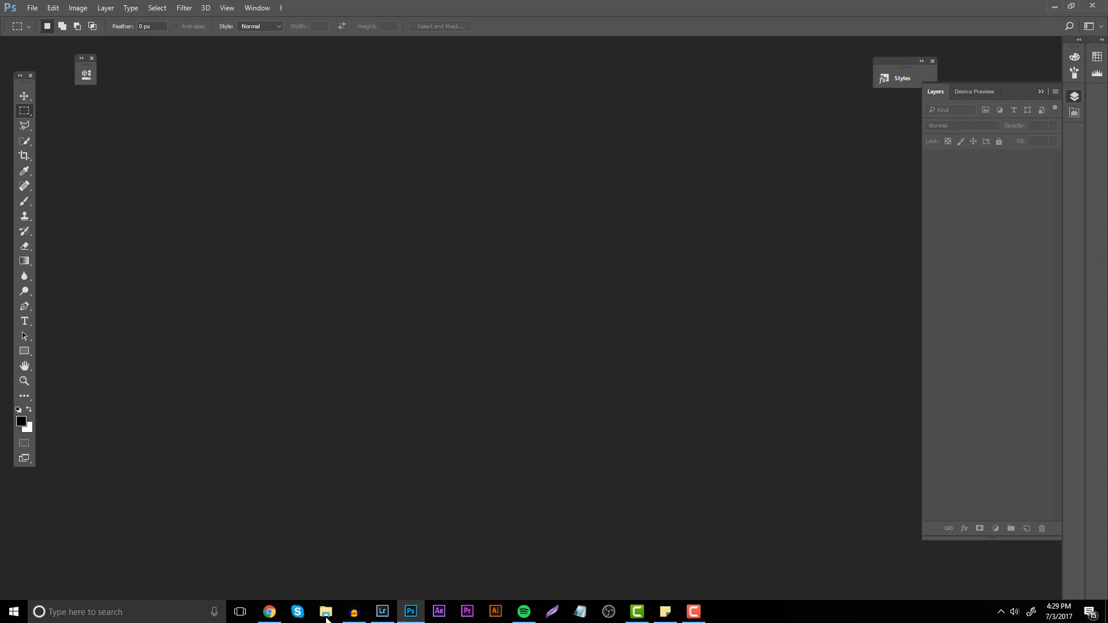
left_click(269, 612)
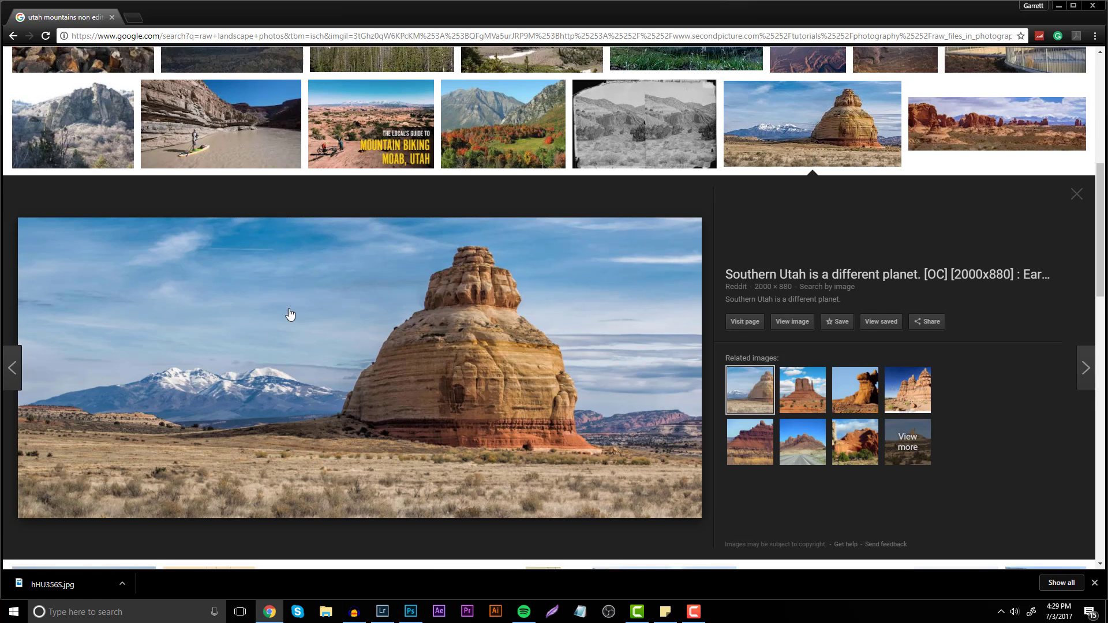
left_click(269, 612)
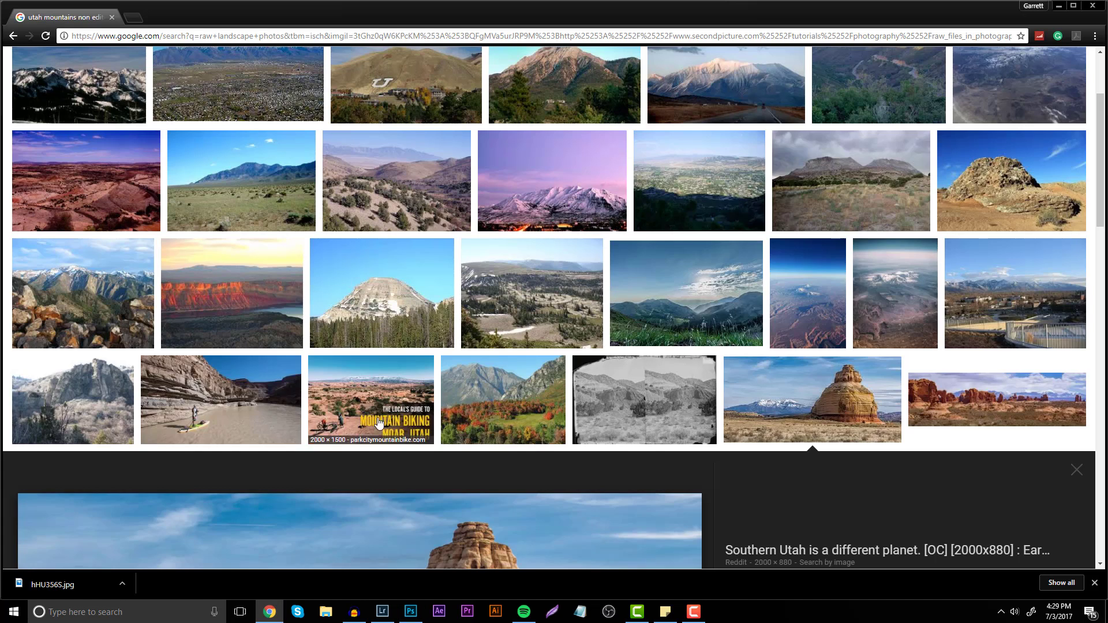
scroll(231, 288, "up", 3)
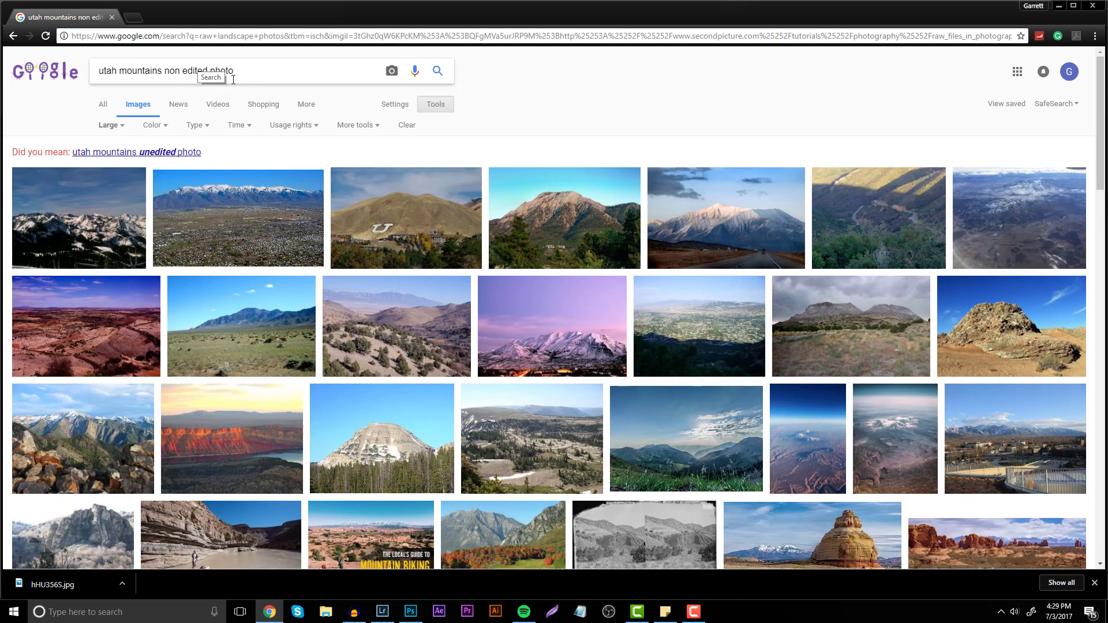
scroll(485, 368, "down", 2)
scroll(485, 368, "down", 3)
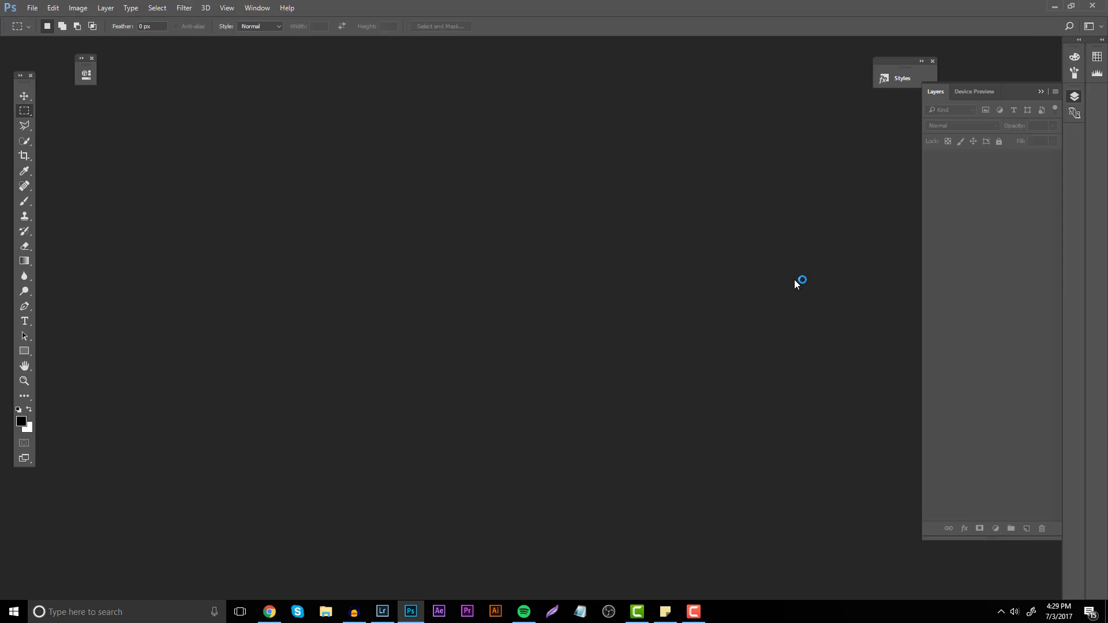
left_click(267, 611)
scroll(508, 346, "down", 5)
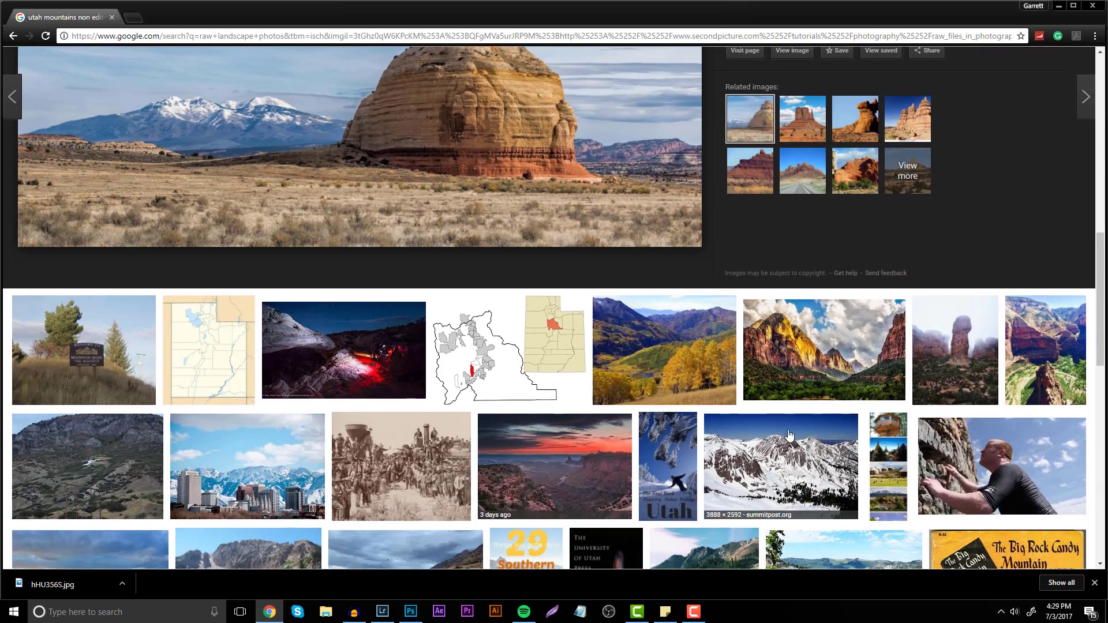
scroll(790, 434, "down", 3)
Open the Brighton, Utah lake photo at full size and examine its foreground and background
left_click(866, 414)
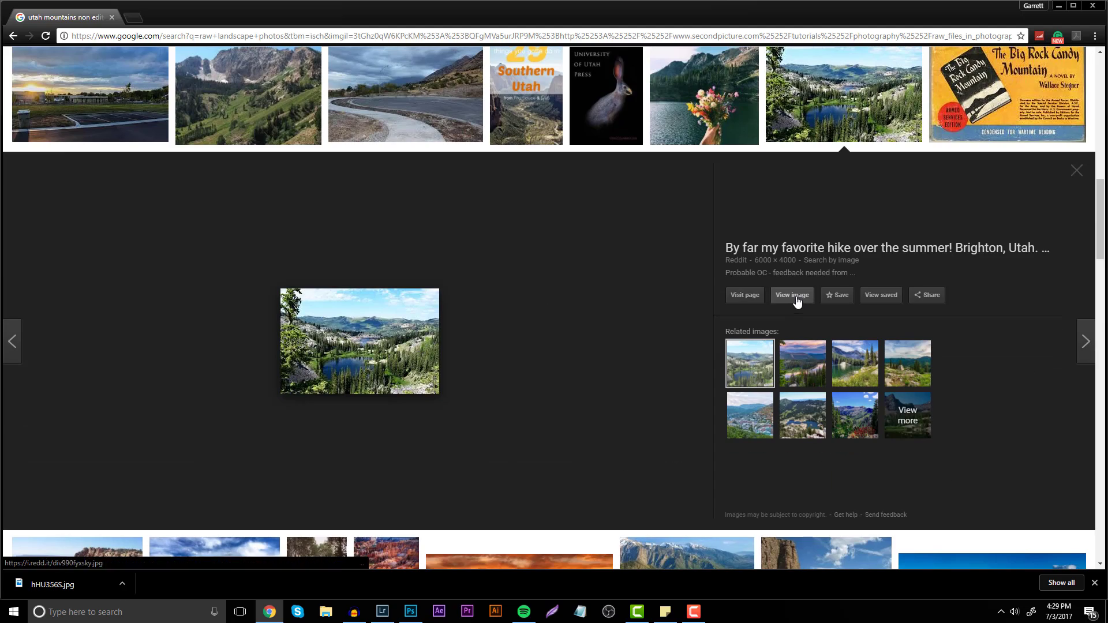
left_click(792, 295)
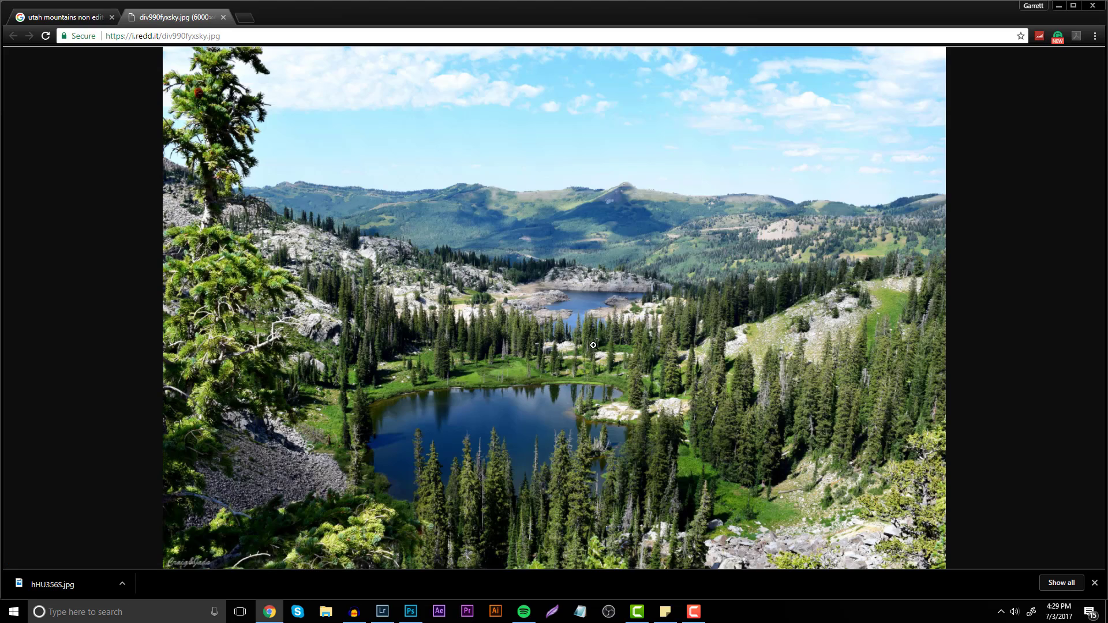
left_click(634, 292)
left_click(583, 334)
Switch to Photoshop and open the Tutorial image from the Desktop
left_click(410, 611)
left_click(32, 7)
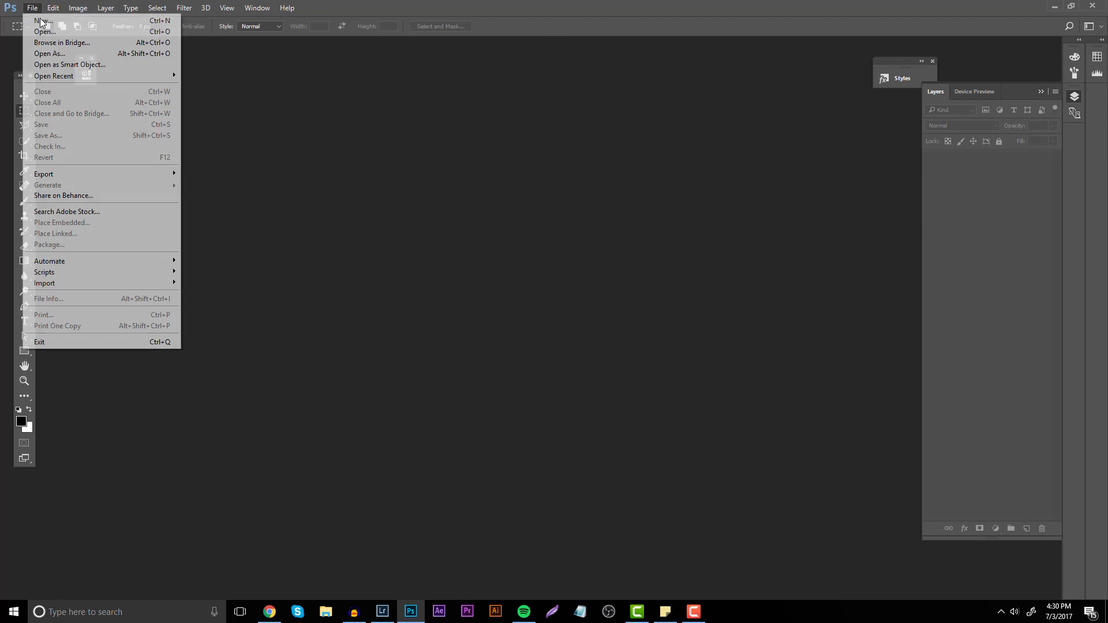
left_click(44, 32)
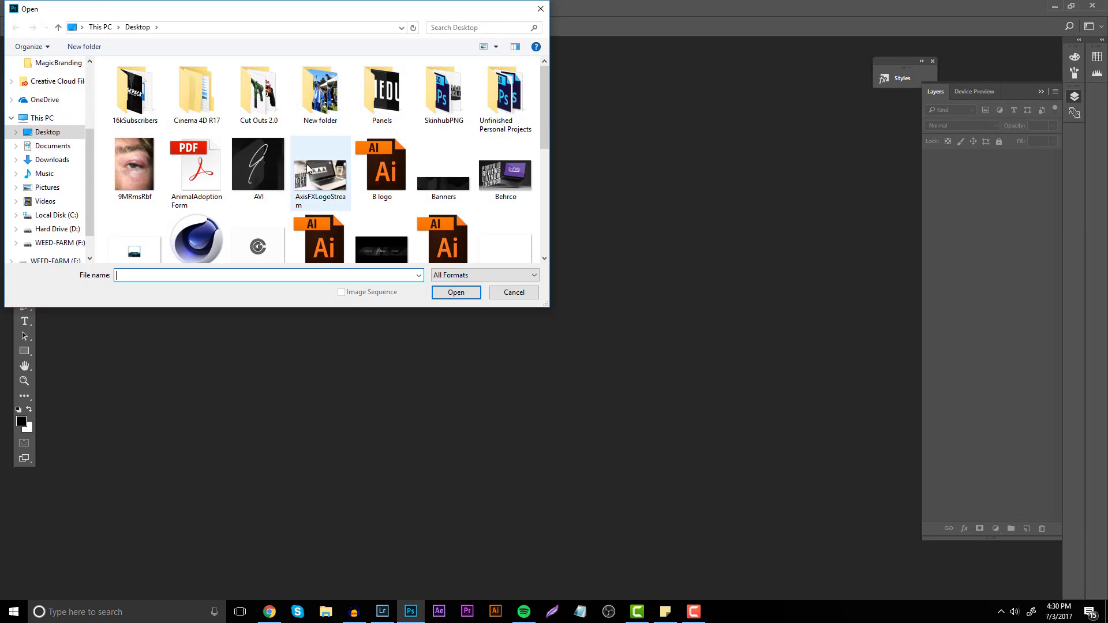
scroll(307, 169, "down", 3)
scroll(341, 171, "down", 2)
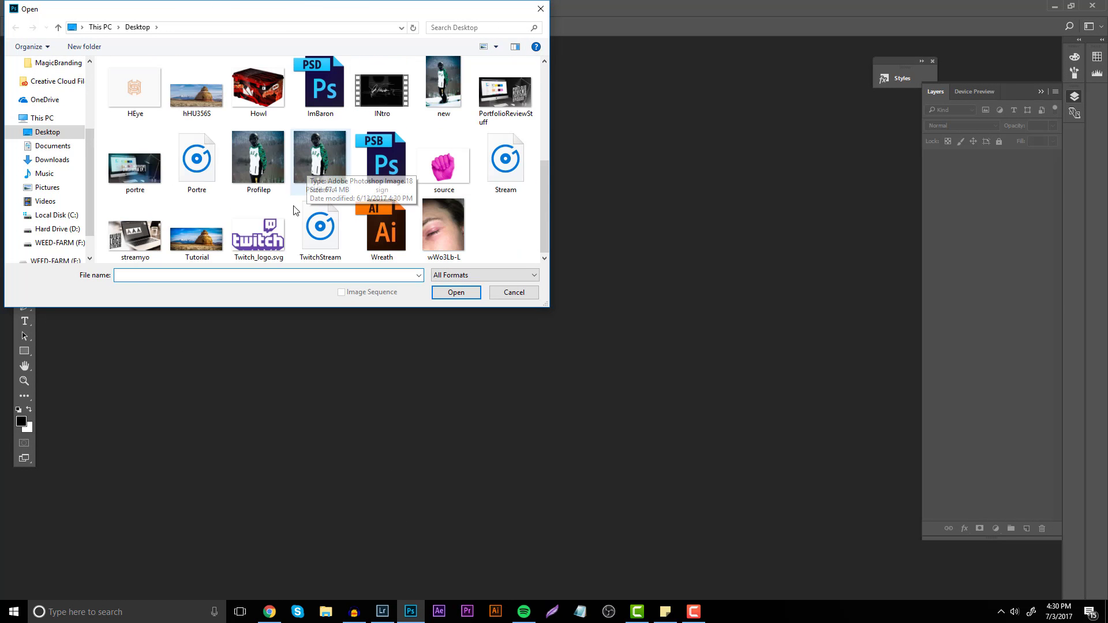
double_click(193, 239)
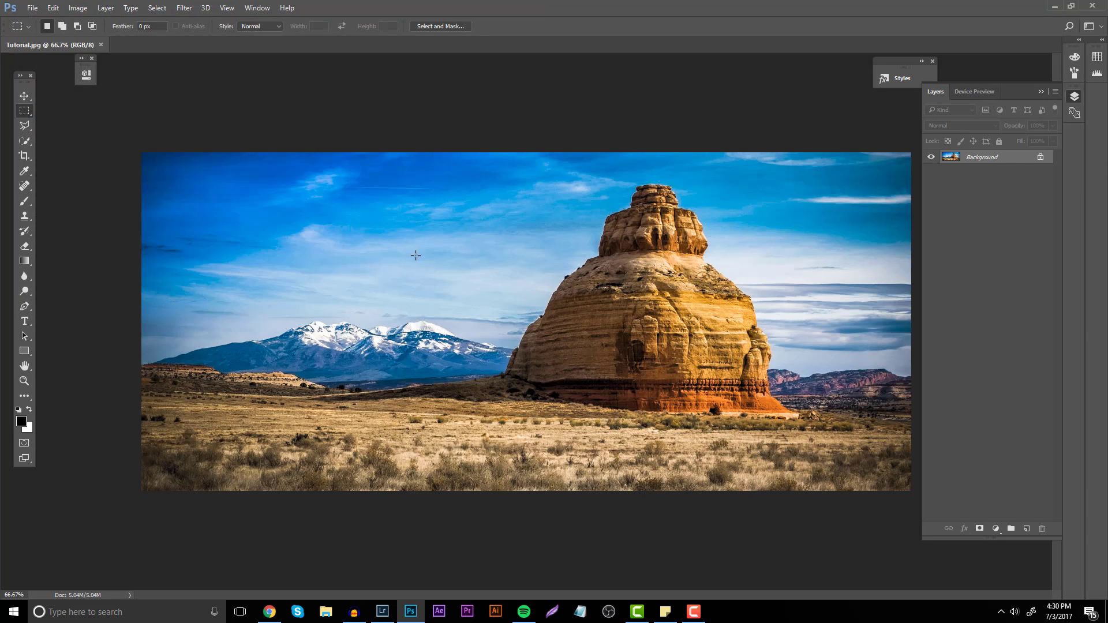
Convert the Background into the regular layer Layer 0 and duplicate it
double_click(1015, 165)
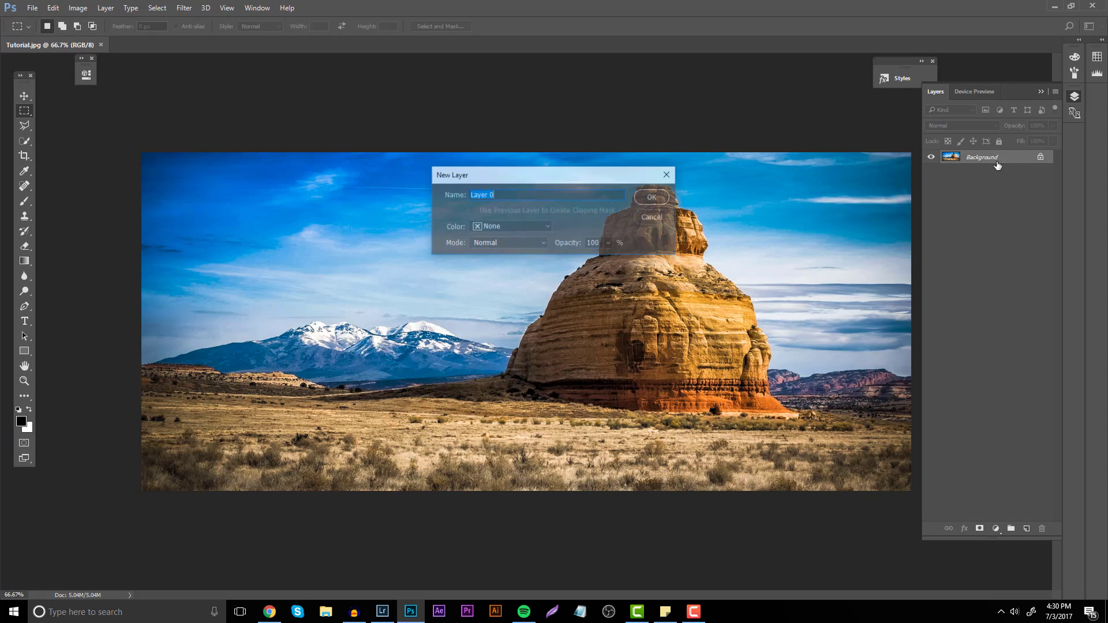
left_click(659, 198)
key("ctrl+j")
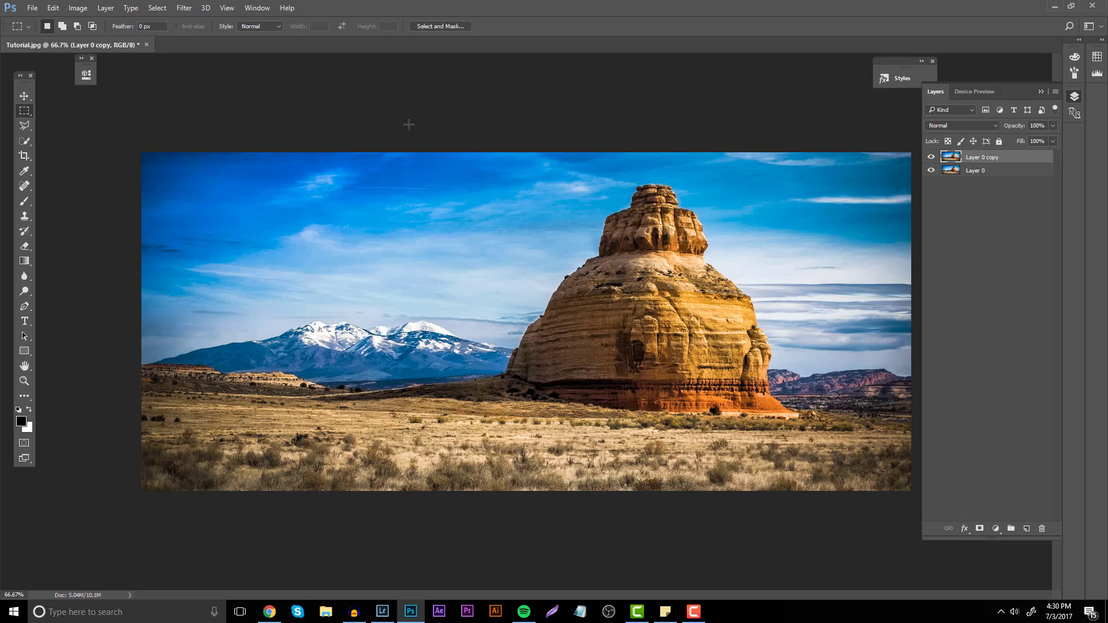
Apply a Lens Blur with a radius of 7 to the duplicated layer
left_click(184, 7)
mouse_move(202, 136)
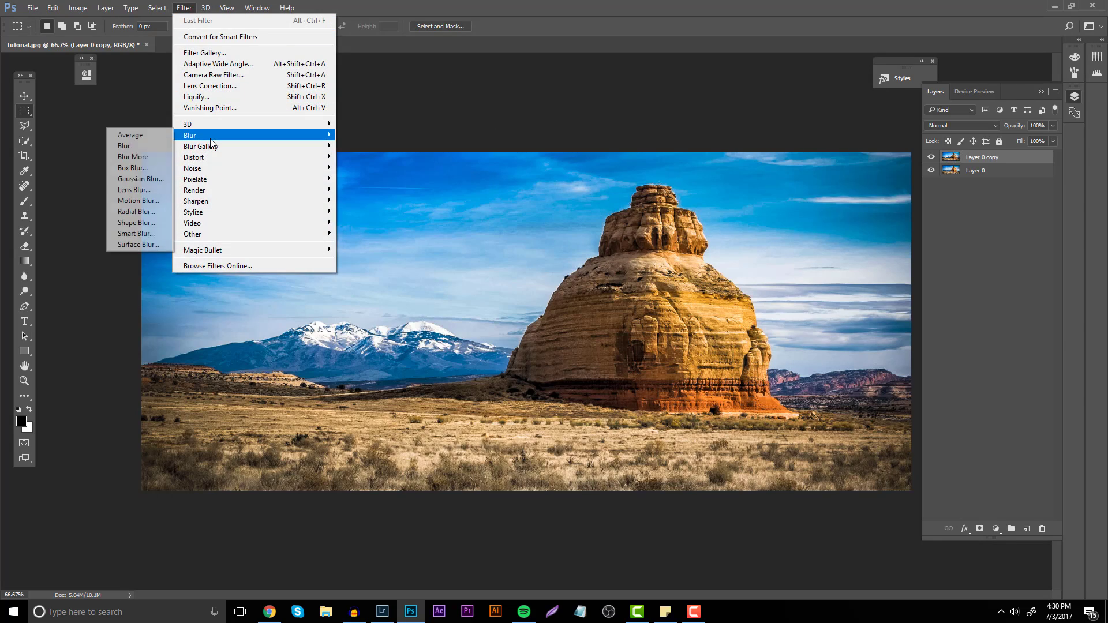
left_click(134, 189)
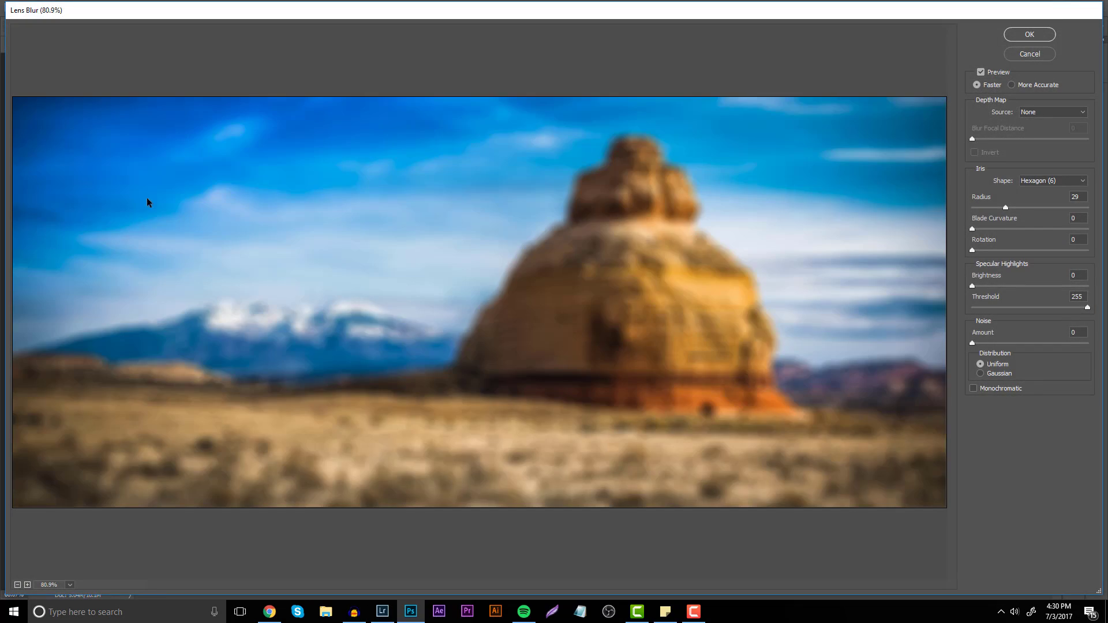
left_click_drag(1006, 207, 979, 208)
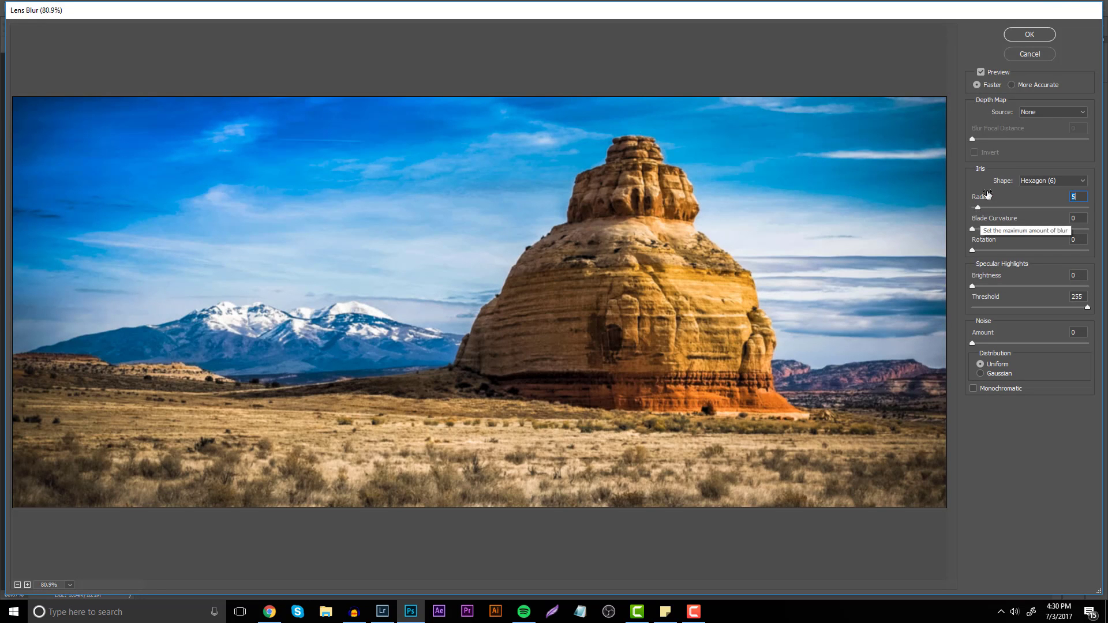
left_click_drag(982, 206, 980, 210)
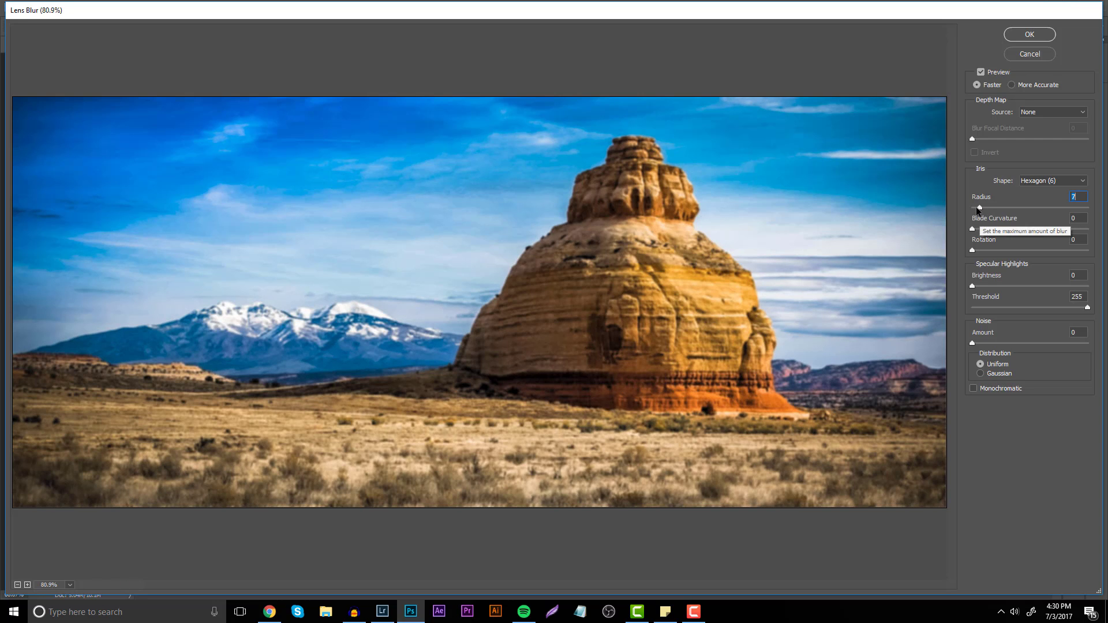
left_click(1030, 34)
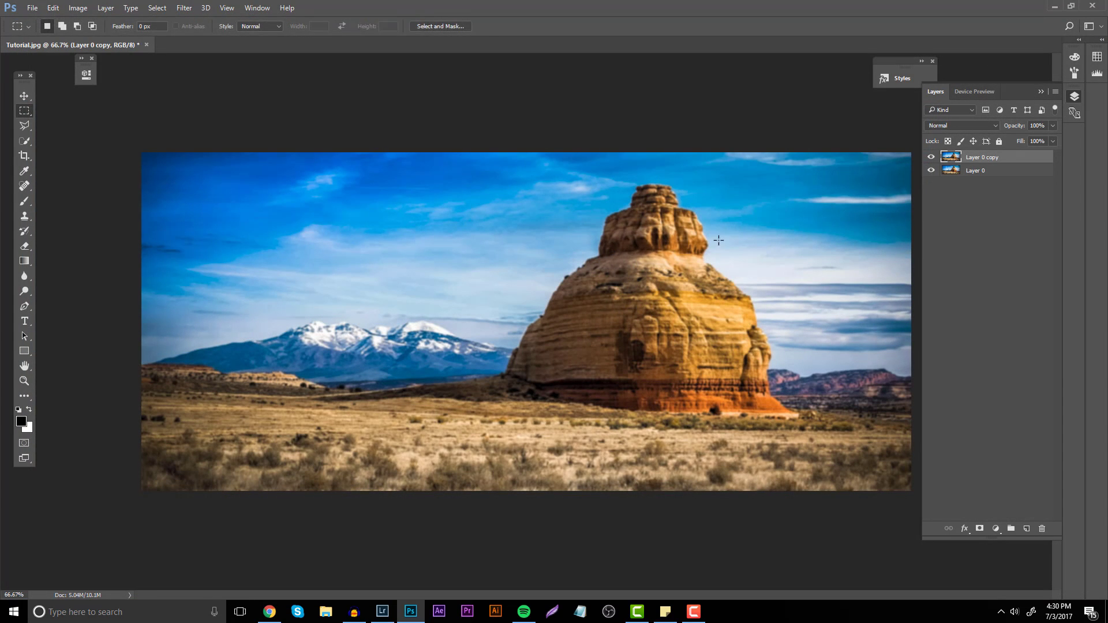
Erase the blurred copy over the rock, plain, mountains and sky with a 432 px eraser, keeping the foreground brush, and compare with the copy hidden
key("e")
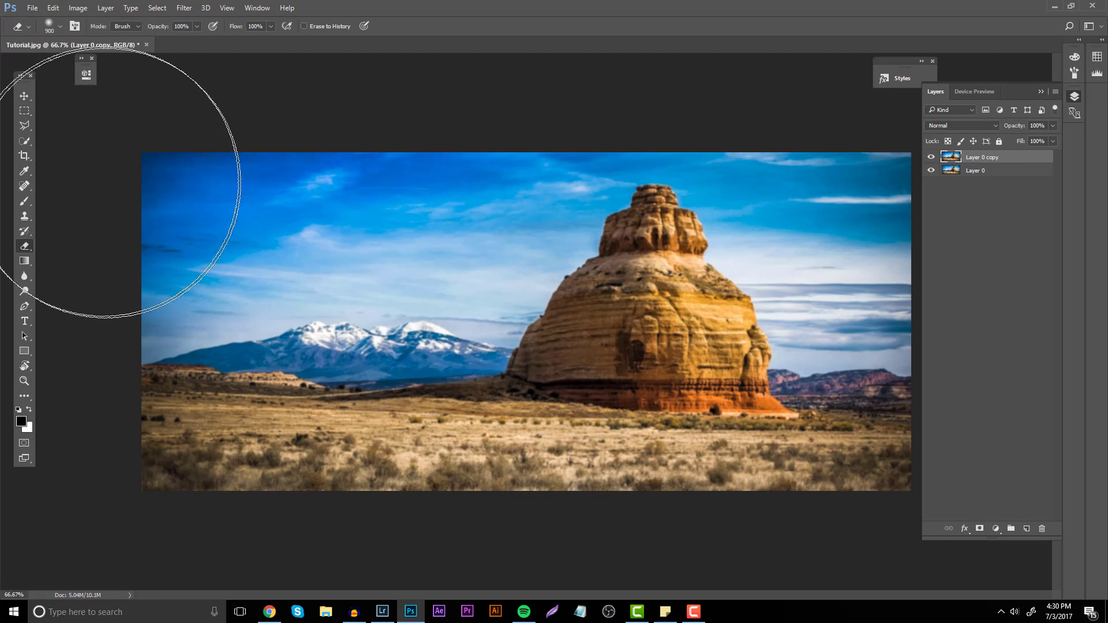
left_click(60, 27)
left_click_drag(131, 63, 127, 65)
key("Return")
mouse_move(569, 358)
left_mouse_down()
mouse_move(641, 268)
mouse_move(683, 328)
mouse_move(612, 412)
mouse_move(520, 436)
mouse_move(255, 415)
mouse_move(206, 442)
left_mouse_up()
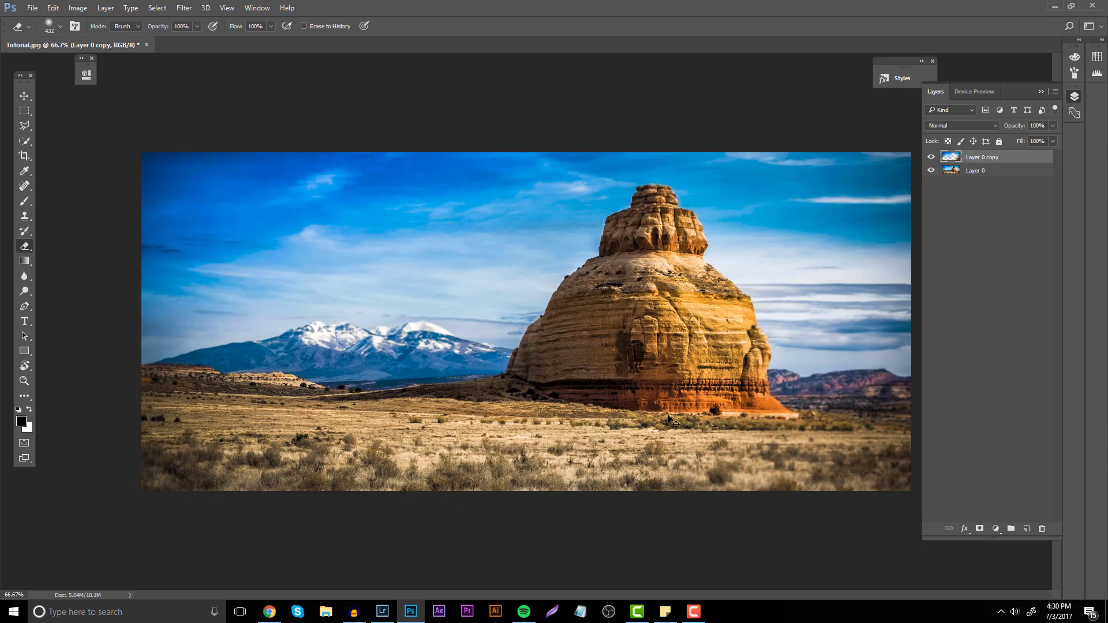
mouse_move(657, 321)
left_mouse_down()
mouse_move(655, 251)
mouse_move(608, 341)
mouse_move(569, 375)
mouse_move(699, 369)
mouse_move(668, 295)
mouse_move(749, 396)
mouse_move(825, 416)
mouse_move(449, 422)
mouse_move(230, 409)
mouse_move(372, 423)
mouse_move(549, 407)
mouse_move(296, 379)
mouse_move(417, 342)
mouse_move(449, 287)
mouse_move(277, 261)
mouse_move(227, 227)
mouse_move(764, 199)
mouse_move(798, 204)
mouse_move(853, 272)
mouse_move(843, 303)
mouse_move(649, 242)
mouse_move(641, 227)
mouse_move(519, 371)
mouse_move(529, 400)
mouse_move(822, 356)
mouse_move(878, 247)
left_mouse_up()
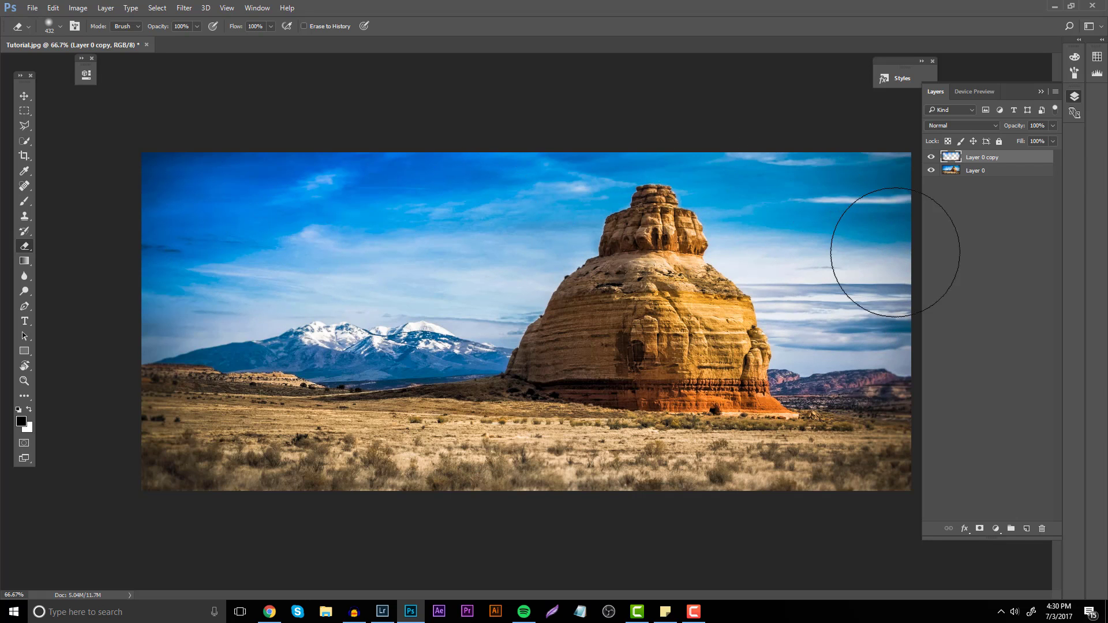
left_click(931, 157)
left_click(931, 158)
left_click(931, 158)
left_click(932, 158)
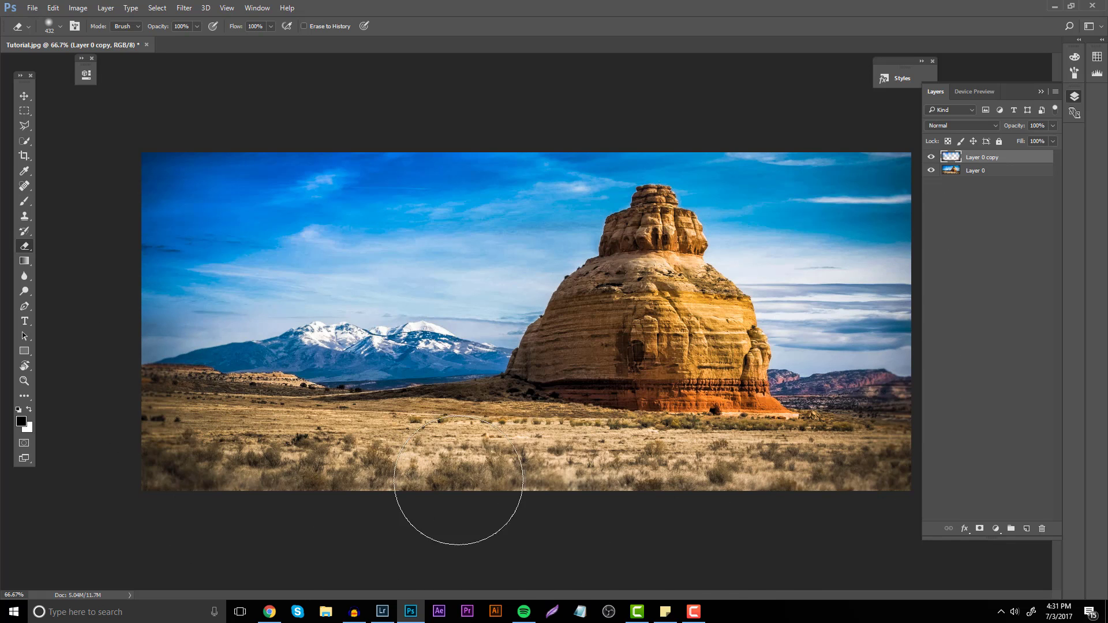
Merge the blurred copy with the layer below and duplicate the merged layer
left_click(930, 158)
key("ctrl+shift+e")
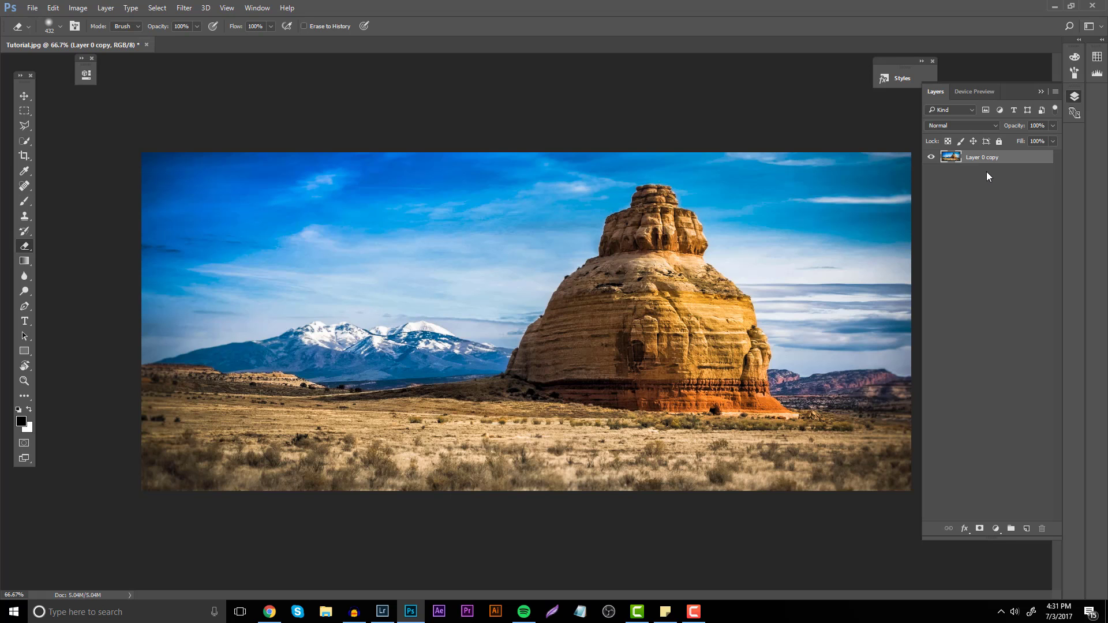
key("ctrl+j")
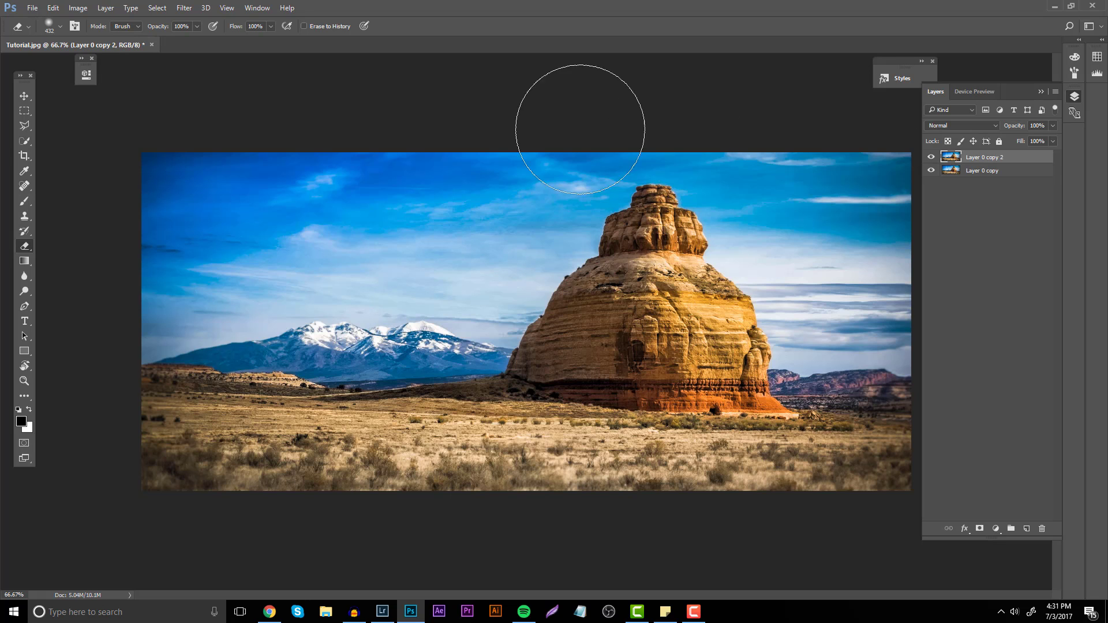
Apply a Hue/Saturation adjustment with hue +4 and saturation +66 to the duplicated layer
left_click(78, 8)
mouse_move(95, 37)
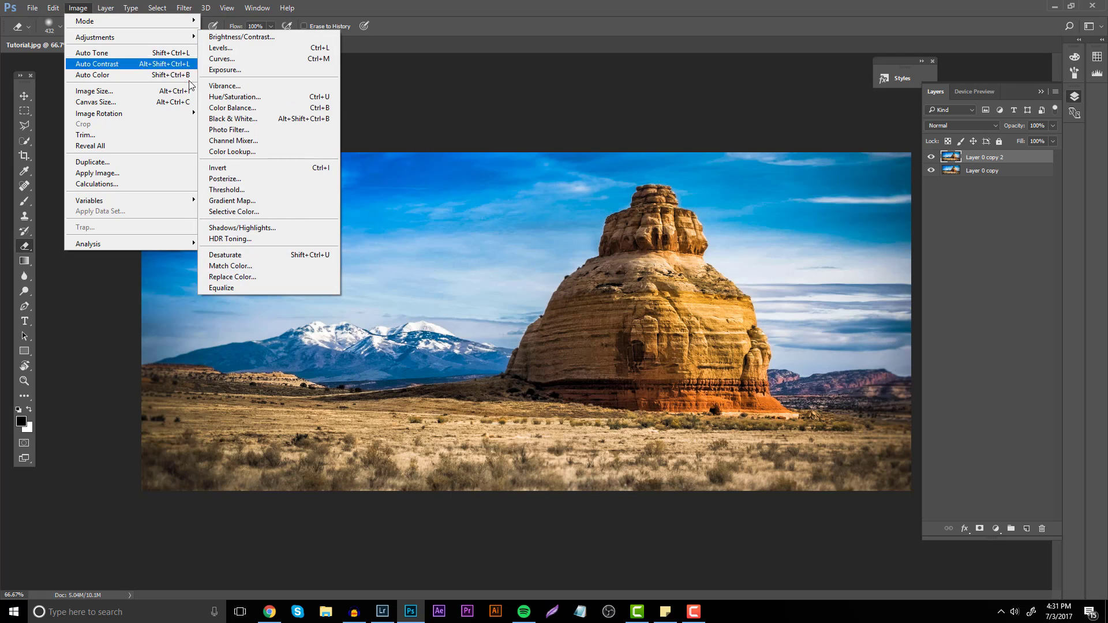
left_click(234, 97)
mouse_move(840, 385)
left_mouse_down()
mouse_move(879, 388)
mouse_move(844, 366)
left_mouse_up()
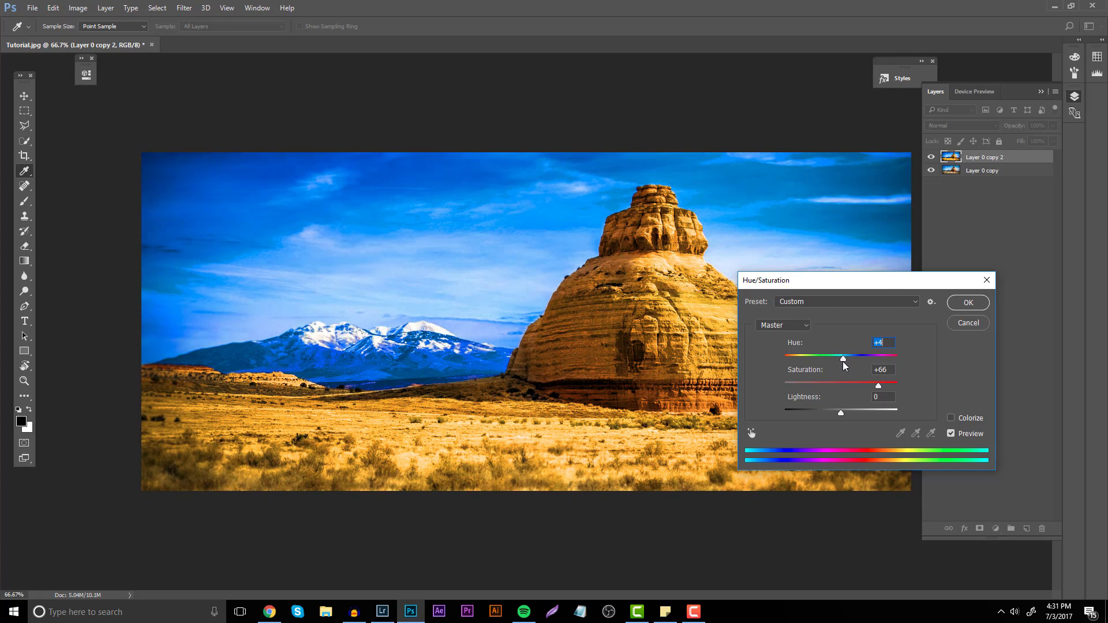
left_click(969, 303)
Erase the saturated copy over the rock, mountains and plain with the 432 px eraser, and merge the remainder with the layer below
key("e")
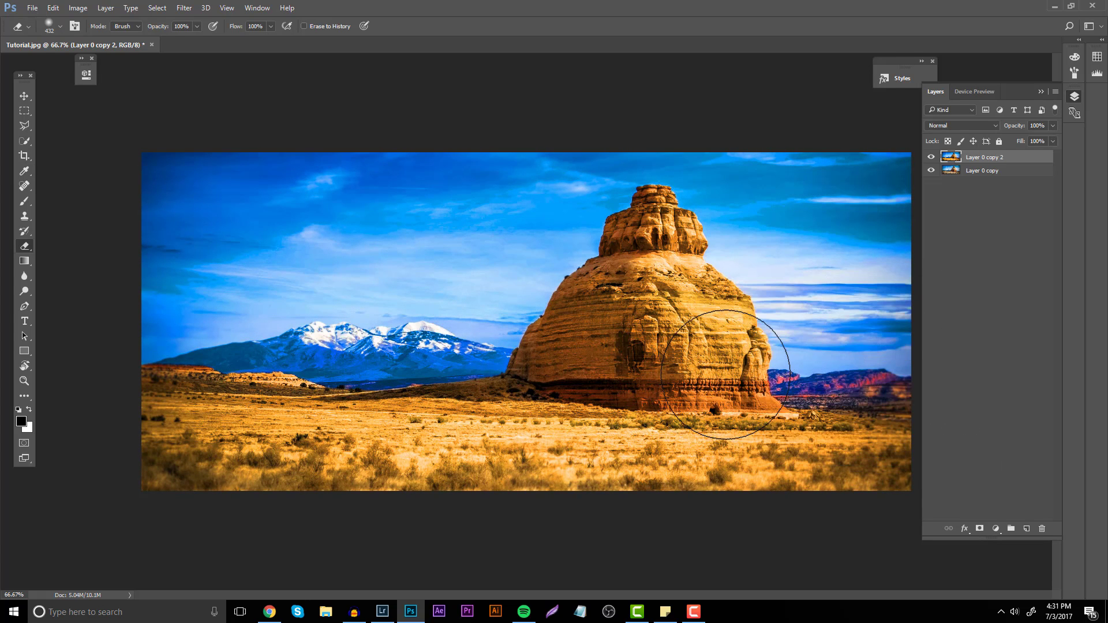
mouse_move(597, 369)
left_mouse_down()
mouse_move(652, 270)
mouse_move(485, 407)
mouse_move(384, 389)
mouse_move(194, 388)
mouse_move(235, 438)
mouse_move(464, 461)
mouse_move(787, 436)
mouse_move(664, 439)
left_mouse_up()
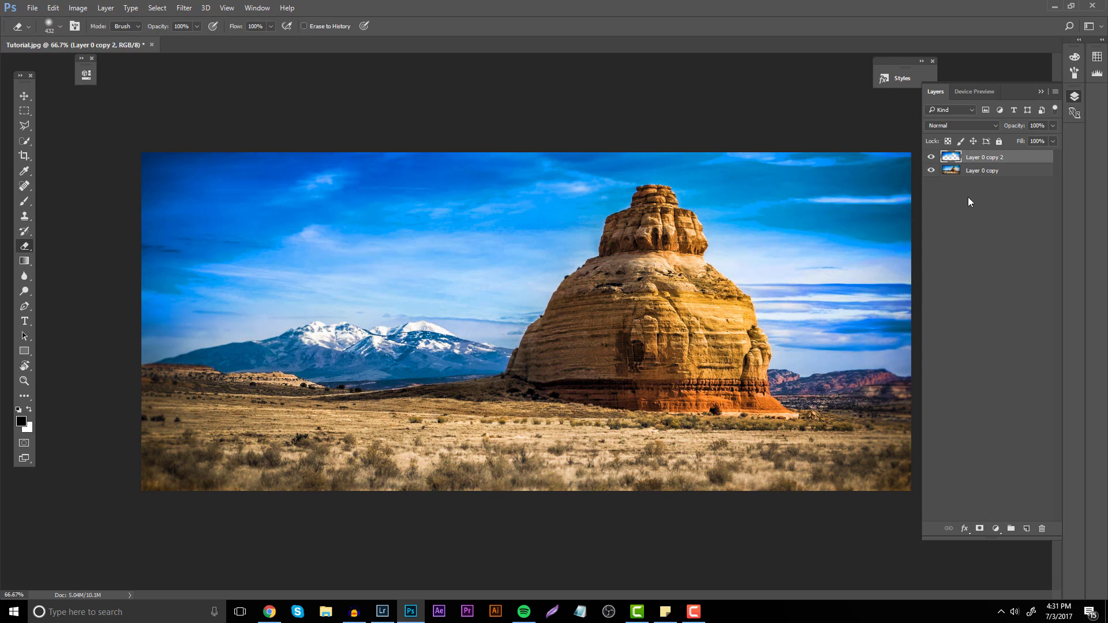
left_click(930, 157)
left_click(930, 157)
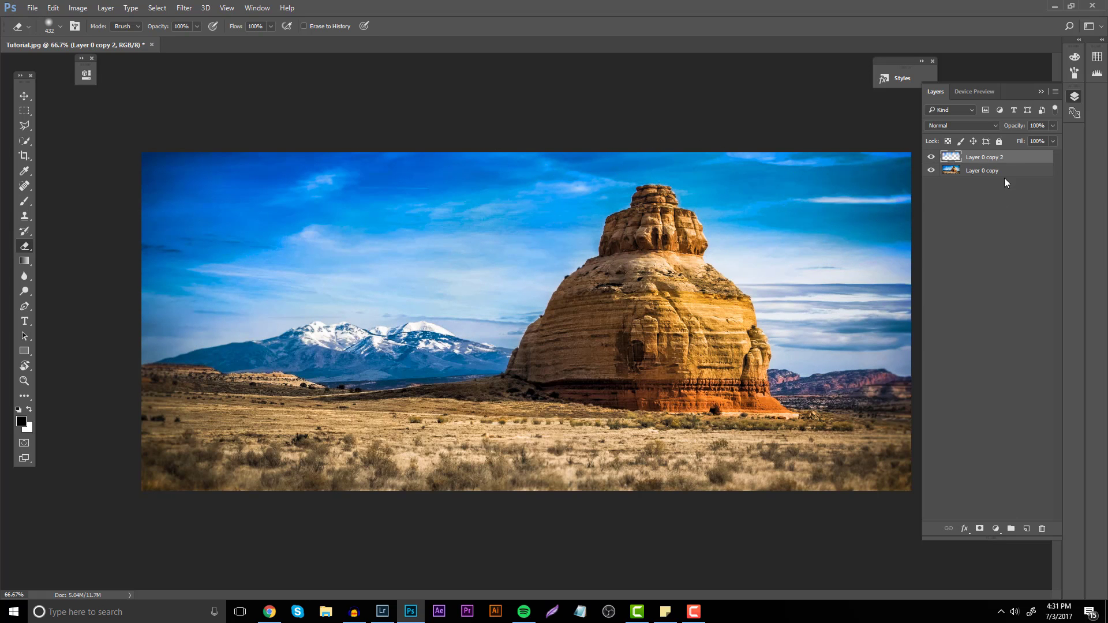
left_click(931, 157)
left_click(932, 157)
left_click(931, 157)
left_click(931, 157)
left_click(973, 171, "shift")
key("ctrl+e")
Try the Lens Flare filter on a duplicate of the merged layer, and delete that duplicate
left_click(184, 8)
mouse_move(236, 172)
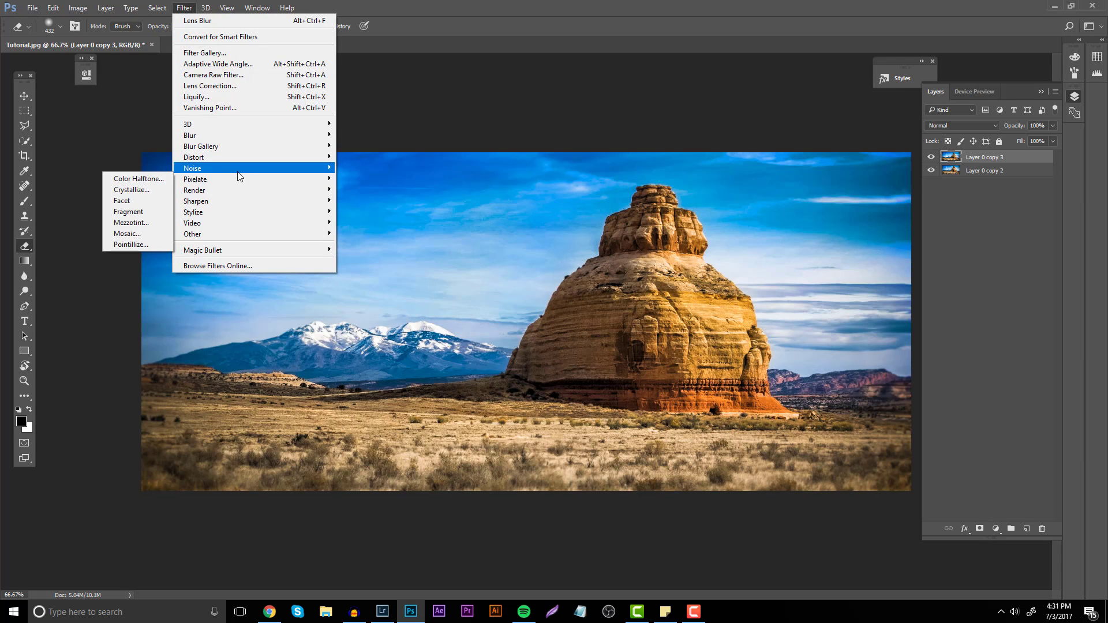
mouse_move(237, 194)
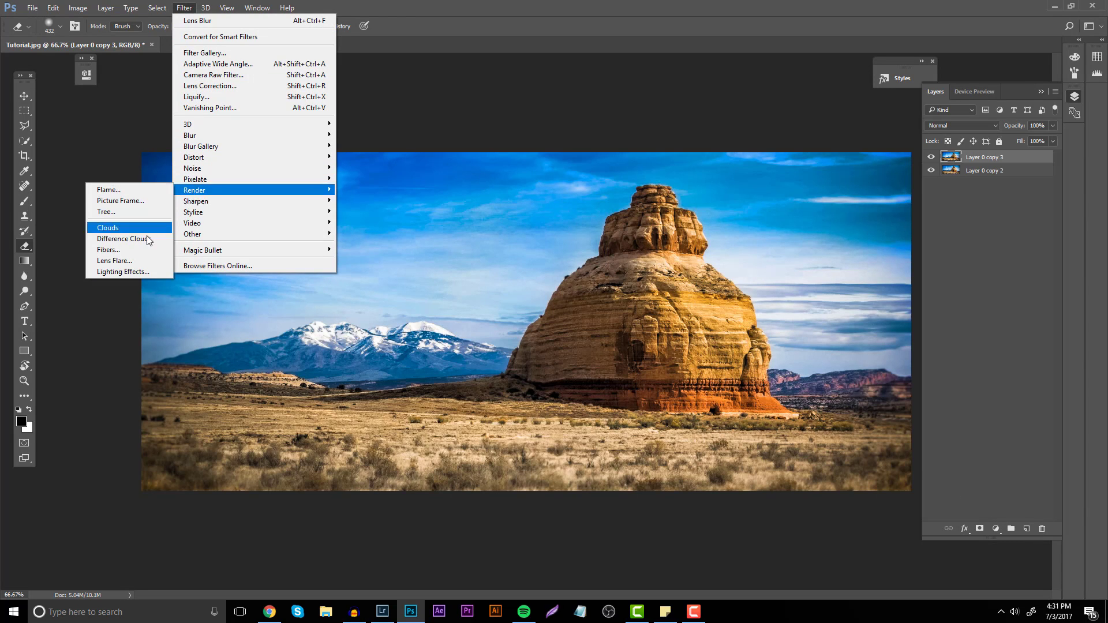
left_click(130, 261)
left_click_drag(560, 169, 603, 151)
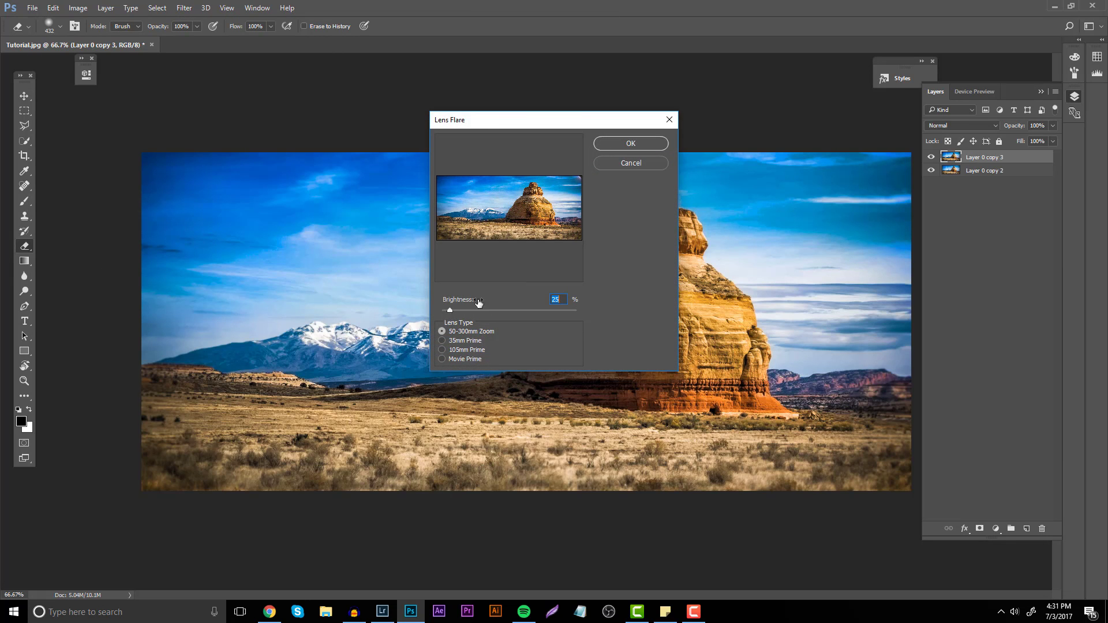
left_click(631, 144)
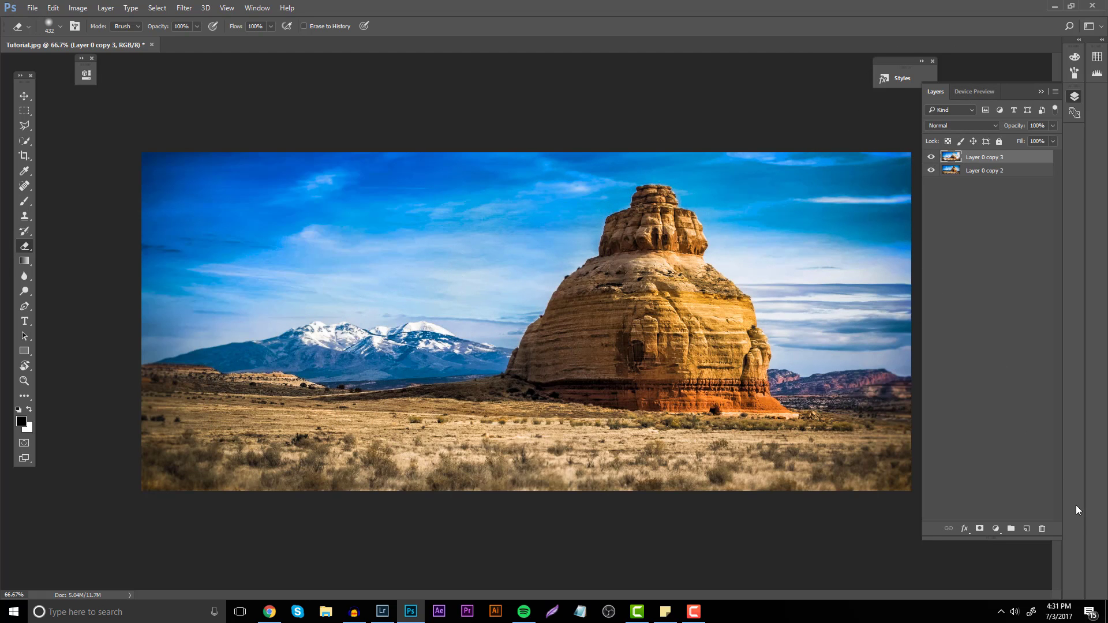
left_click(1043, 530)
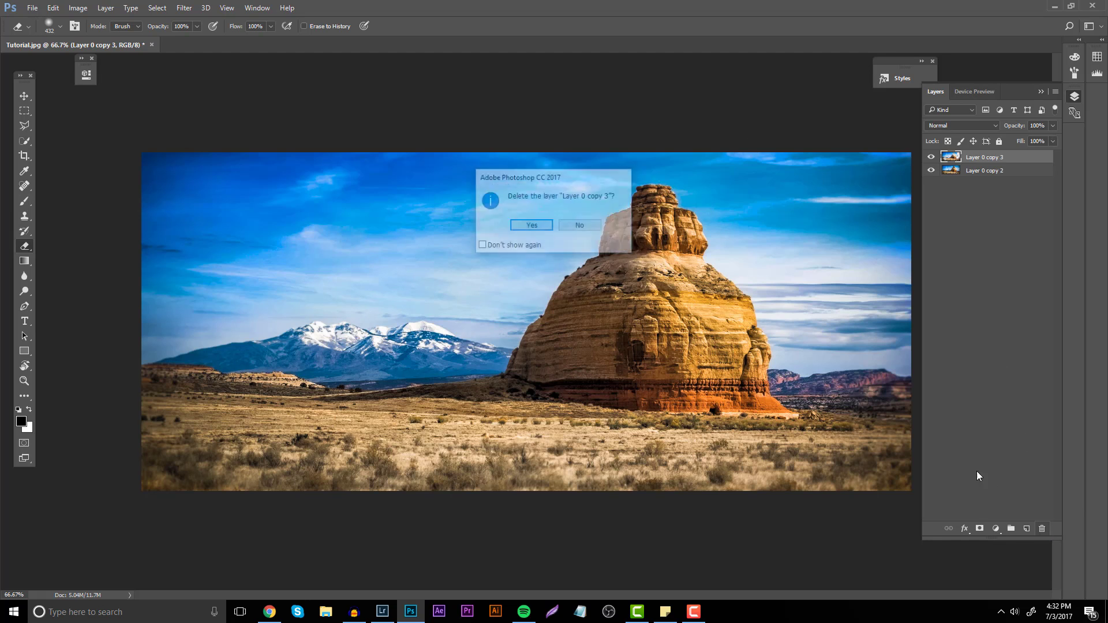
left_click(530, 226)
Shift the hue of a new duplicate of the photo layer toward red with Hue/Saturation
left_click(1002, 531)
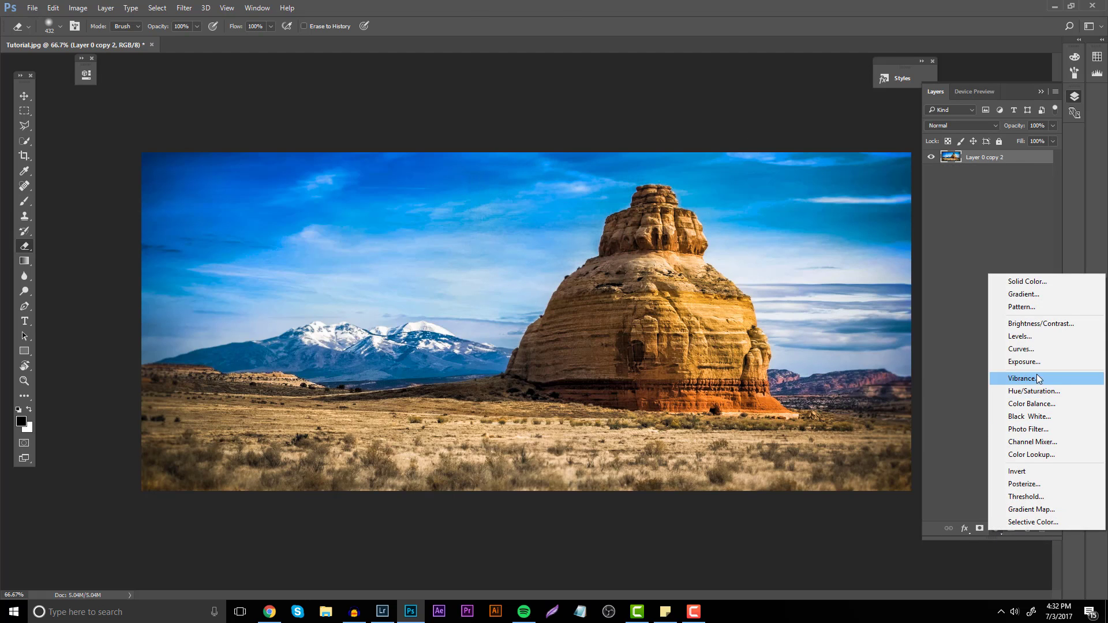
left_click(992, 171)
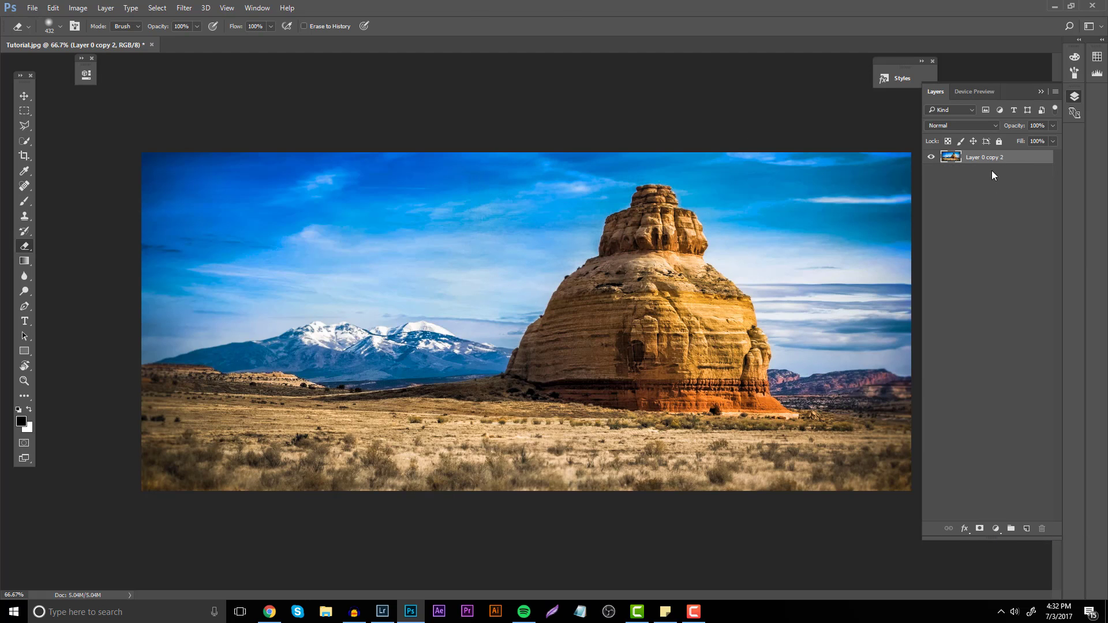
left_click(78, 8)
mouse_move(99, 35)
left_click(230, 97)
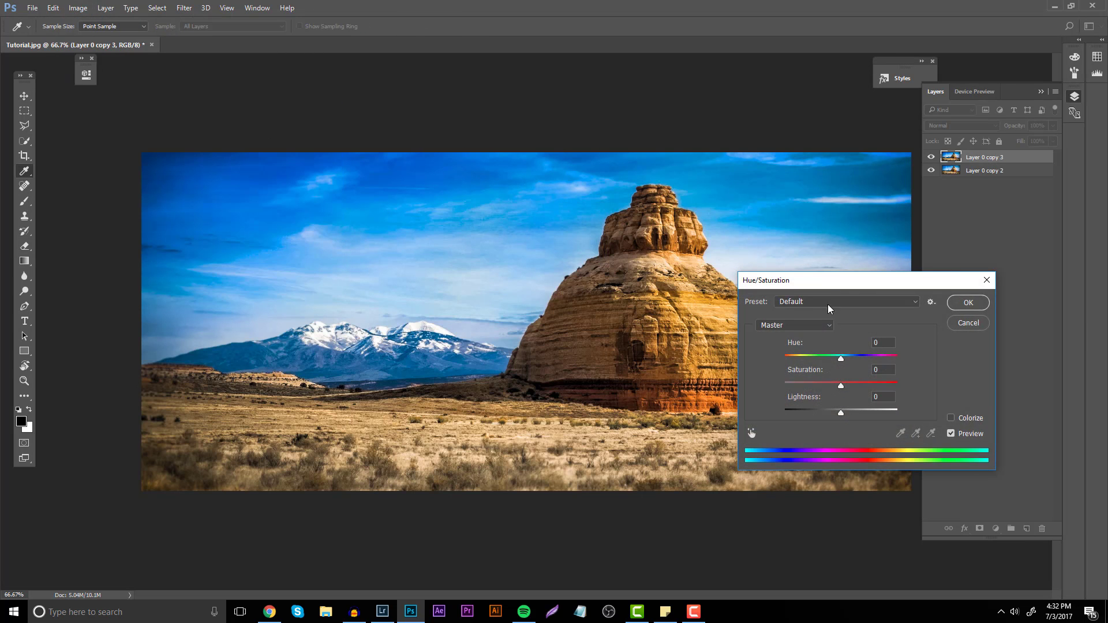
left_click_drag(876, 365, 872, 366)
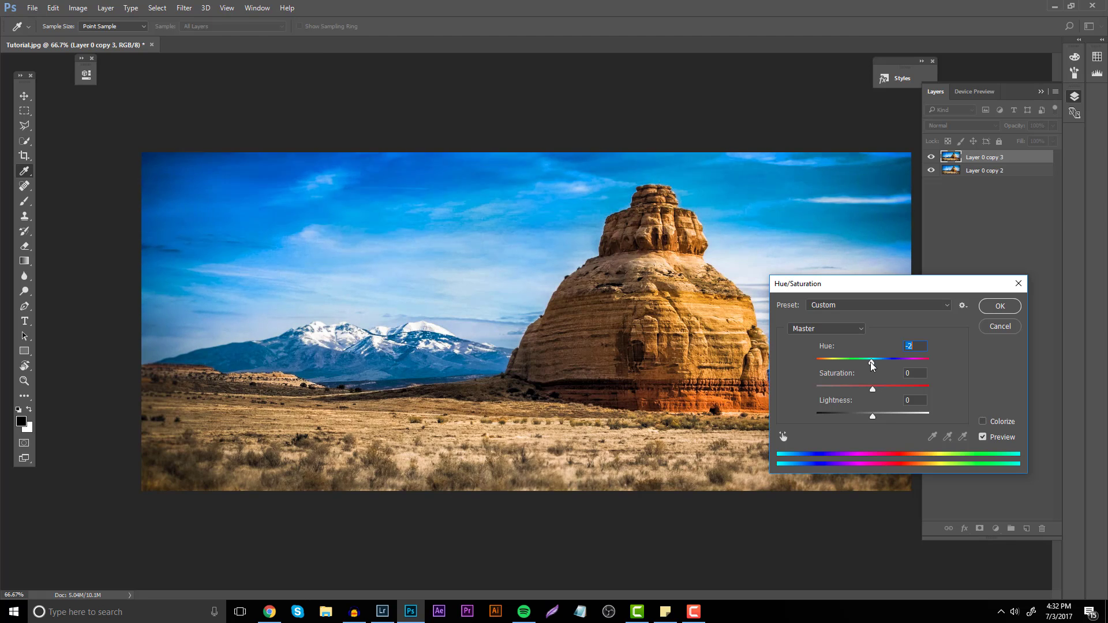
left_click(991, 307)
Erase much of the red-shifted copy, including over the rock's middle, and merge the remainder with the layer below
key("e")
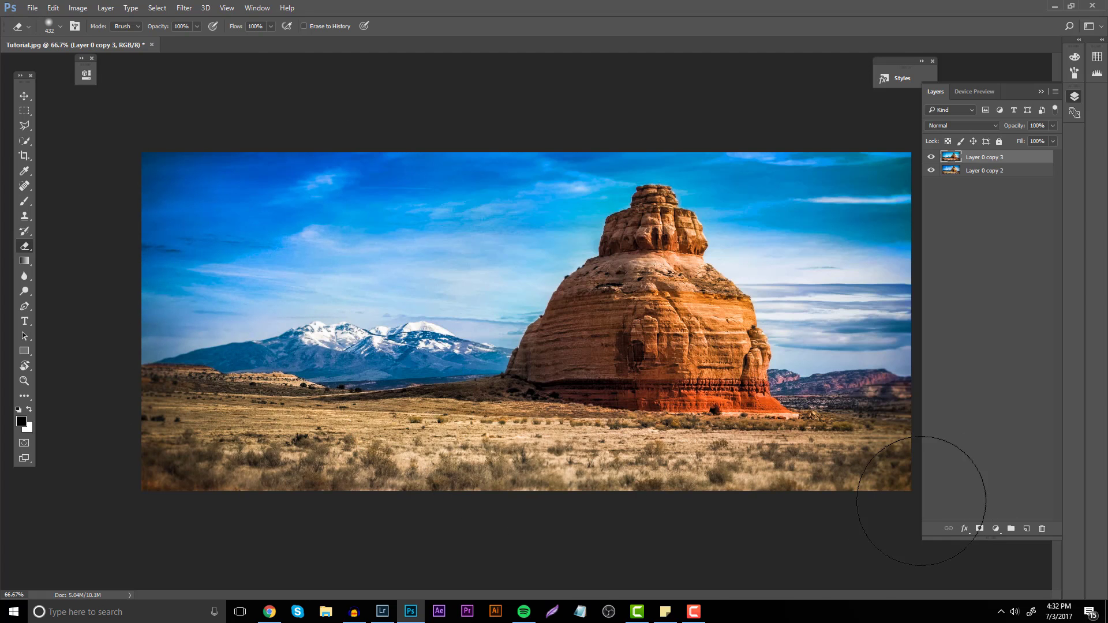
mouse_move(564, 358)
left_mouse_down()
mouse_move(589, 297)
mouse_move(619, 371)
mouse_move(587, 338)
left_mouse_up()
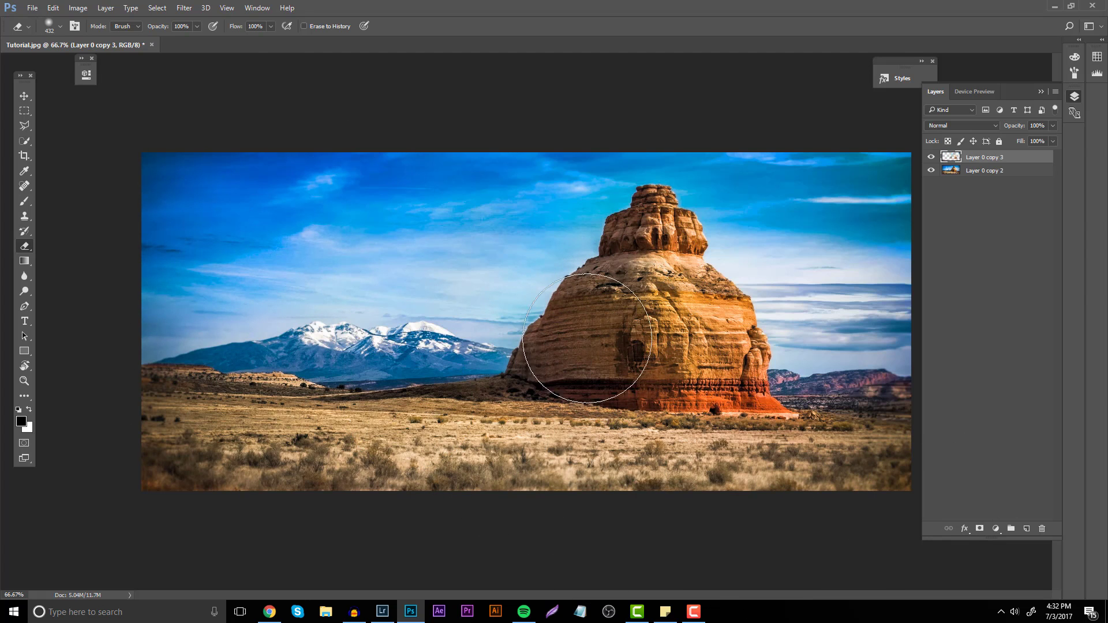
left_click(930, 158)
left_click(930, 158)
left_click(968, 181)
key("ctrl+e")
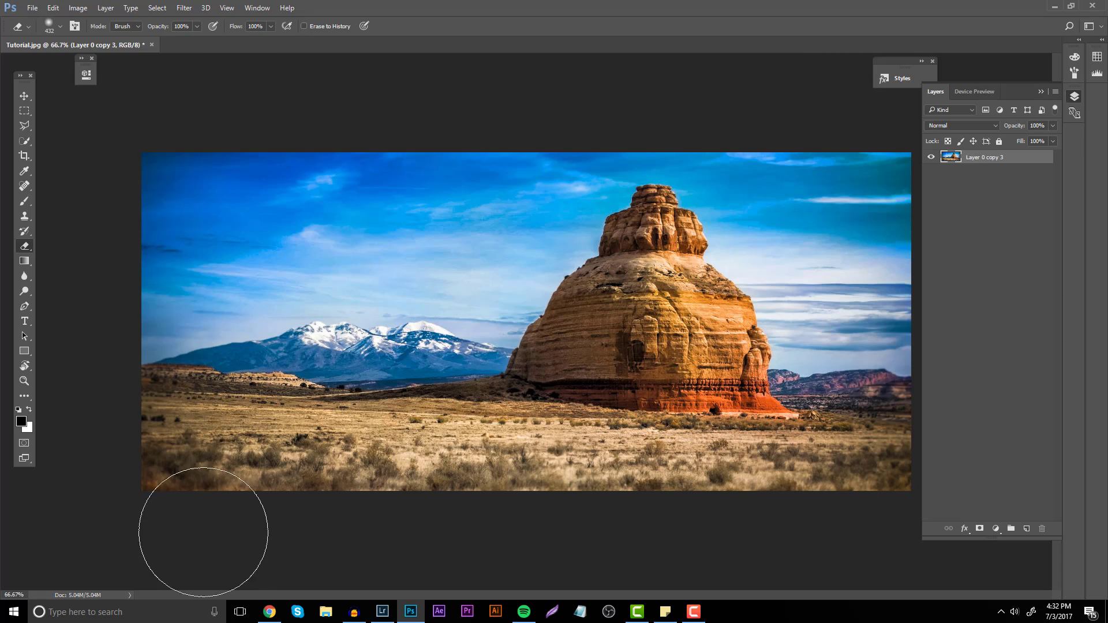
Switch to Chrome and open the original Southern Utah rock photo from the Google image results
left_click(268, 613)
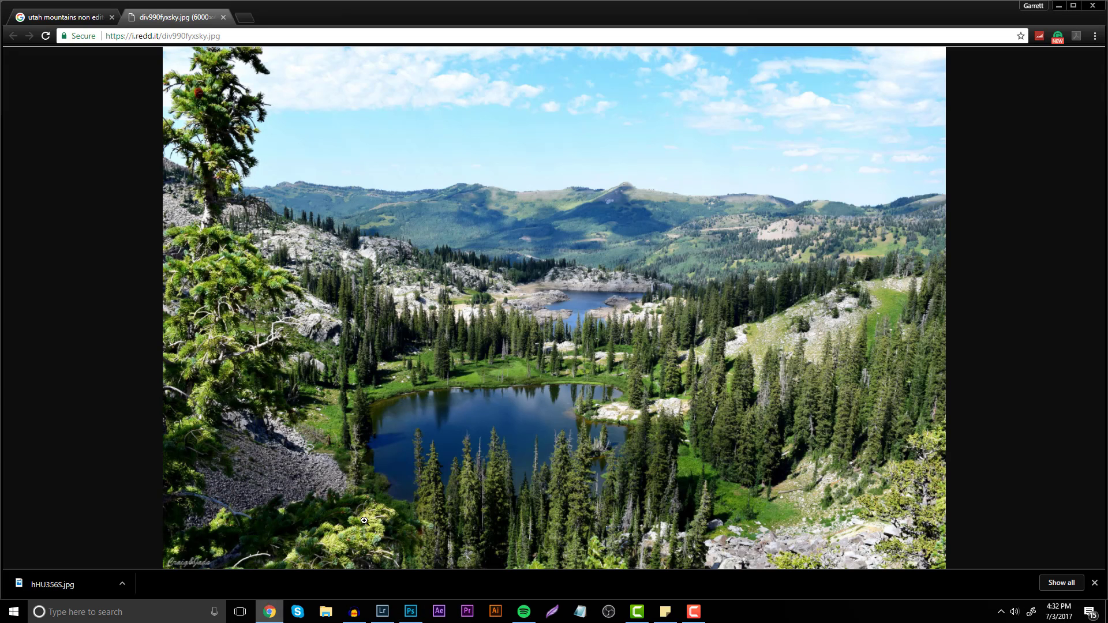
left_click(48, 17)
scroll(483, 366, "down", 4)
scroll(475, 351, "up", 12)
scroll(476, 361, "up", 3)
scroll(475, 359, "down", 3)
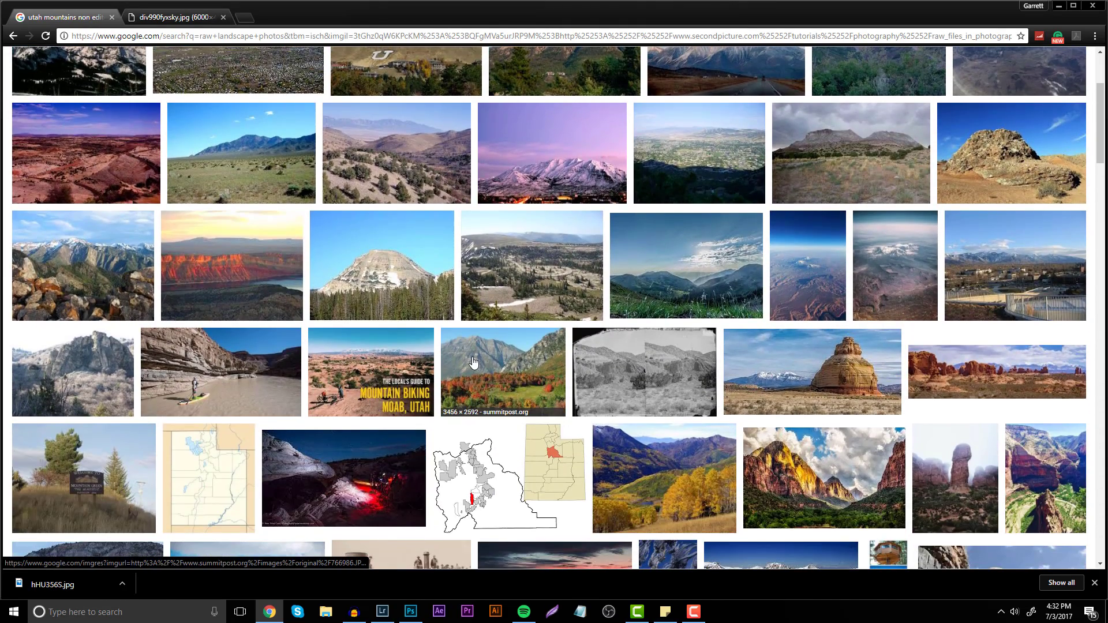
scroll(808, 369, "down", 1)
left_click(808, 324)
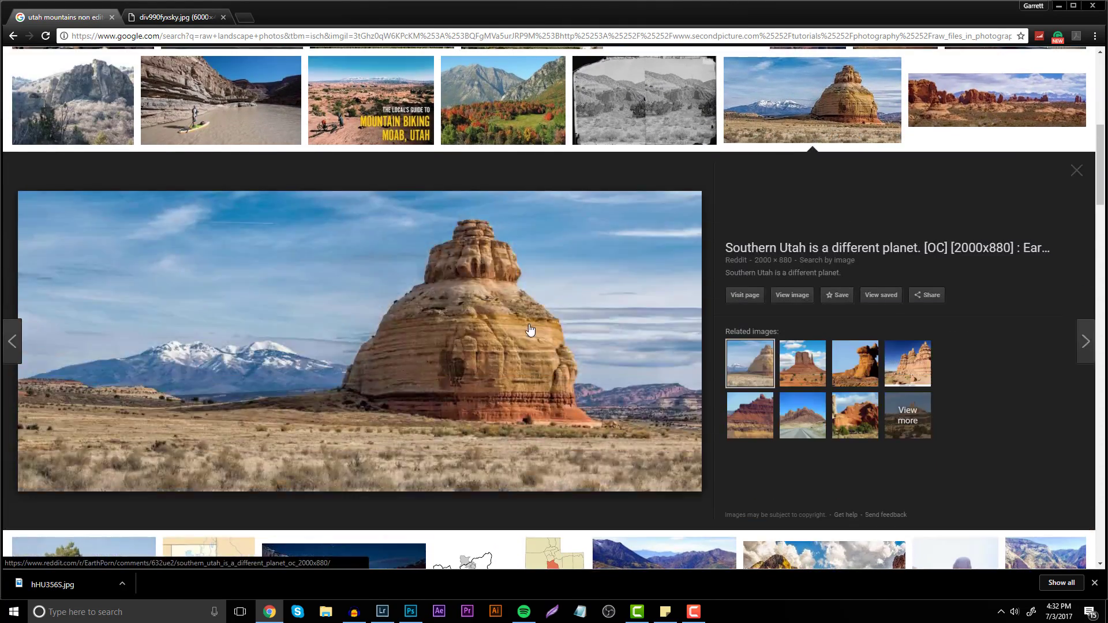
left_click(793, 300)
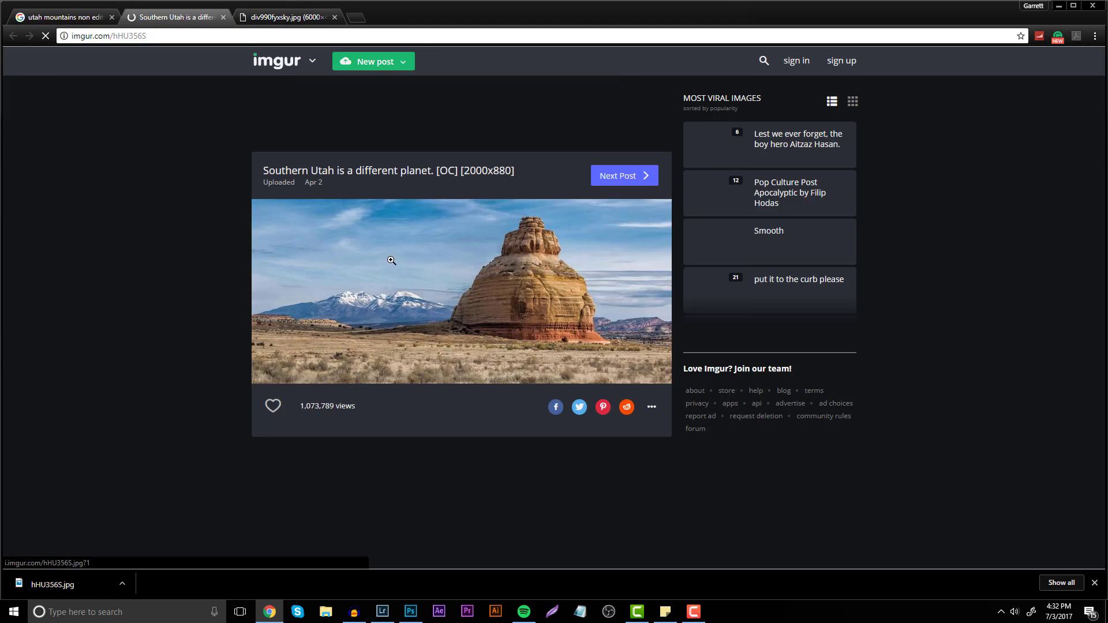
Copy the enlarged original photo, paste it as a layer above the edit in Photoshop, and compare before and after
left_click(440, 275)
right_click(442, 284)
left_click(456, 318)
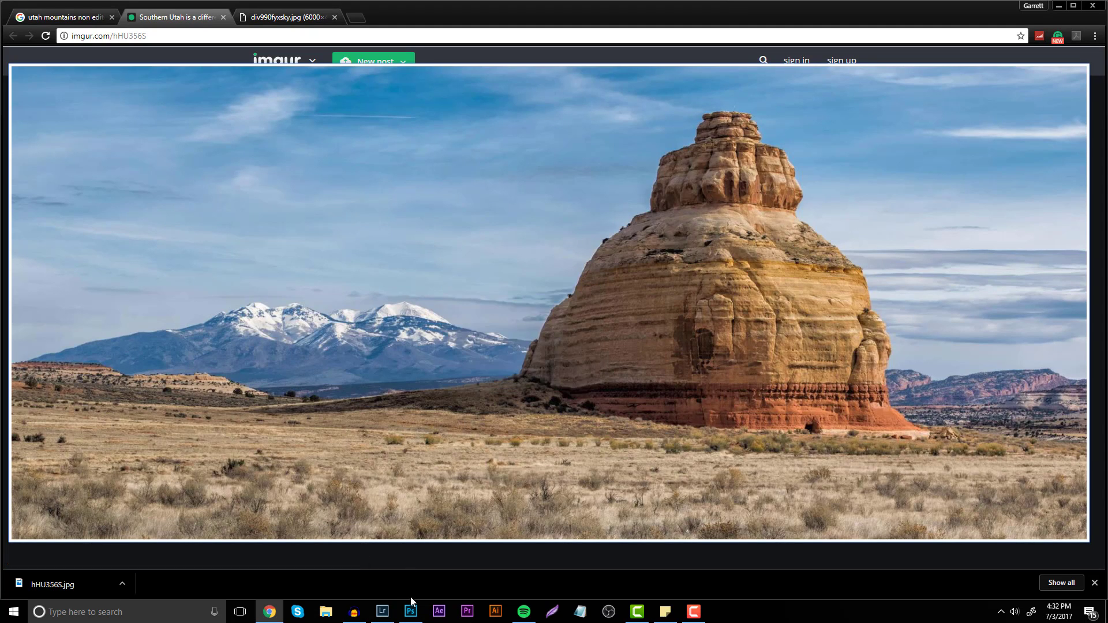
left_click(410, 612)
key("ctrl+v")
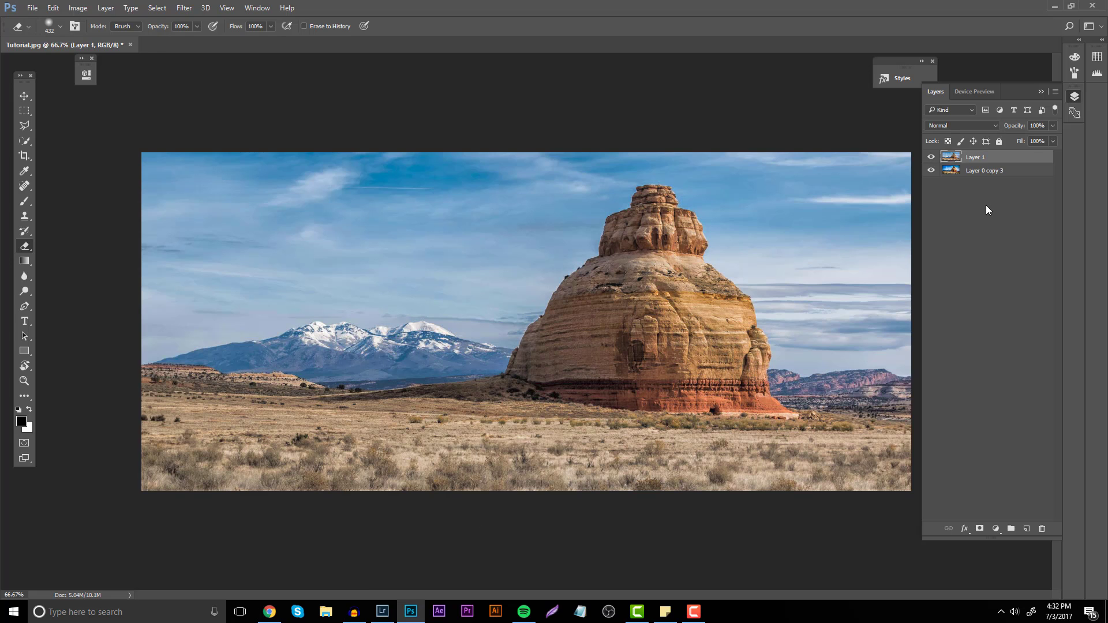
left_click(933, 157)
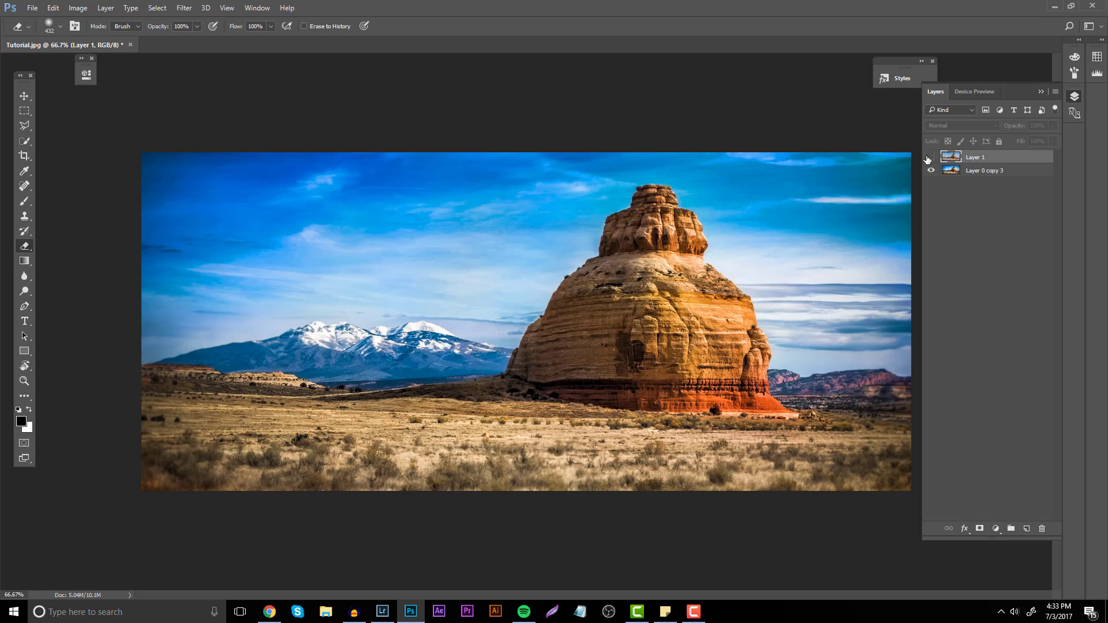
left_click(936, 157)
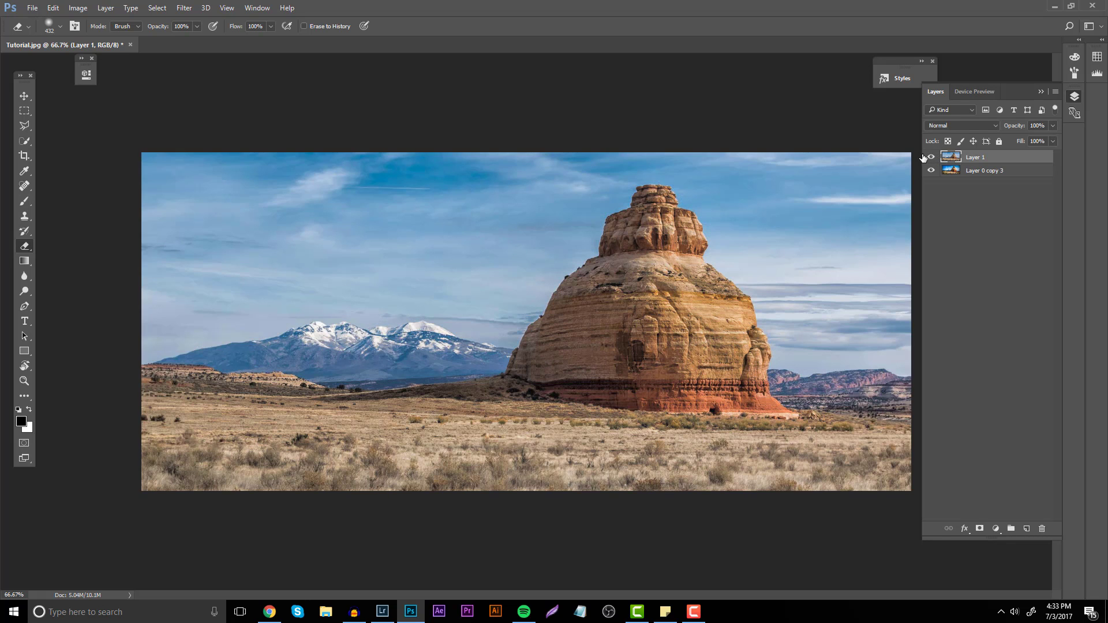
Try a diagonal before/after split by deleting a polygonal lasso selection of the original photo's right part, and undo the deletion
key("l")
left_click(677, 142)
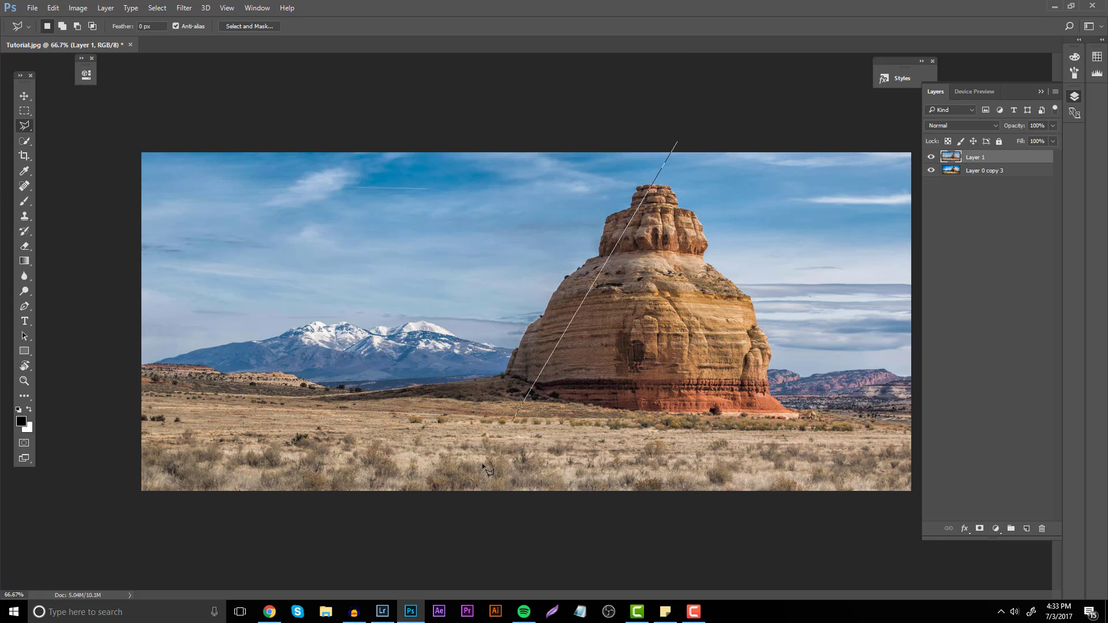
left_click(408, 569)
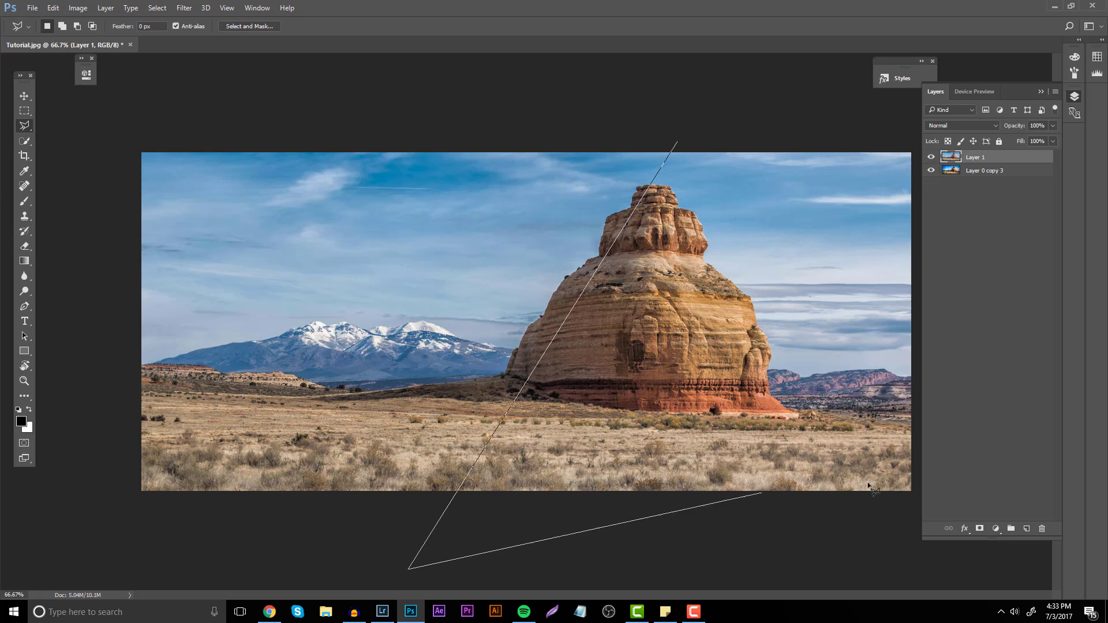
left_click(919, 503)
double_click(922, 125)
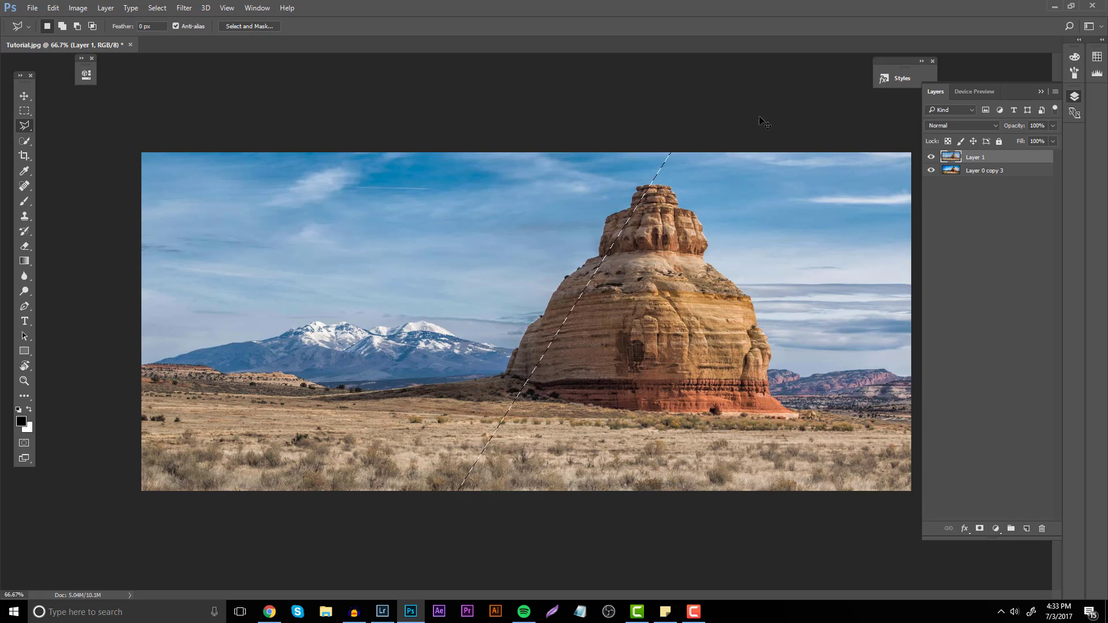
key("Delete")
key("ctrl+d")
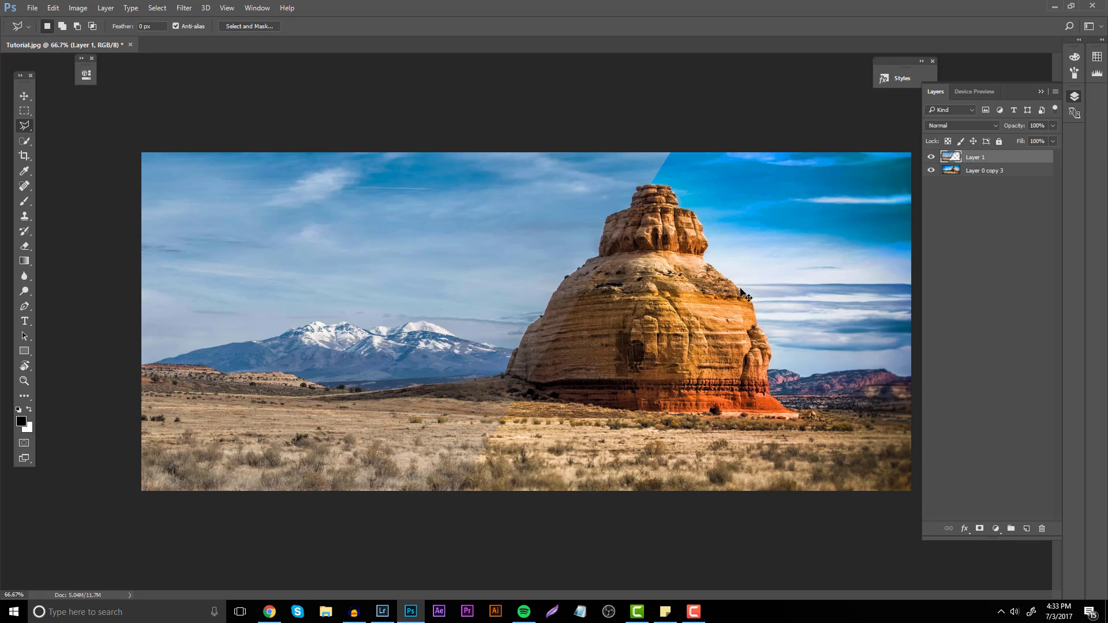
key("ctrl+alt+z")
key("ctrl+alt+z")
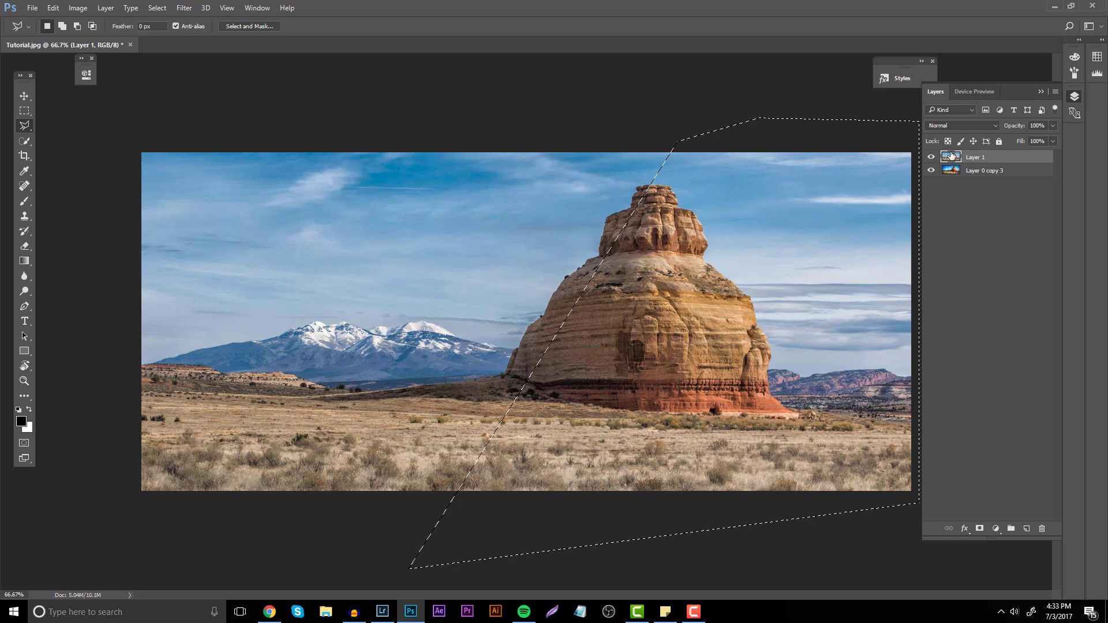
Hide the pasted original photo layer and clear the selection
key("ctrl+comma")
key("m")
key("ctrl+d")
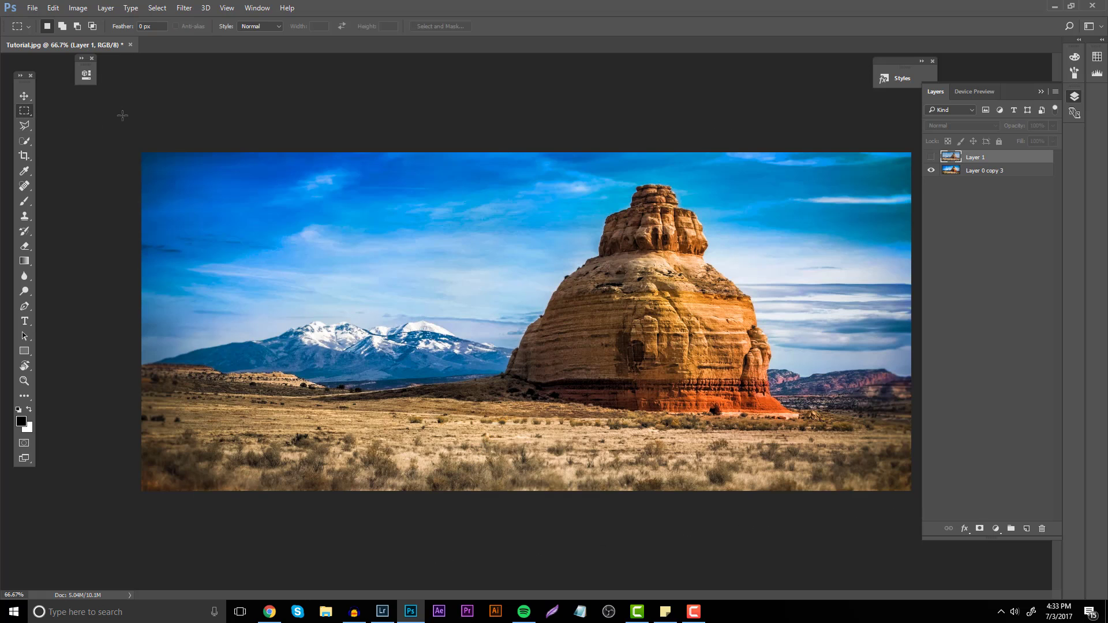